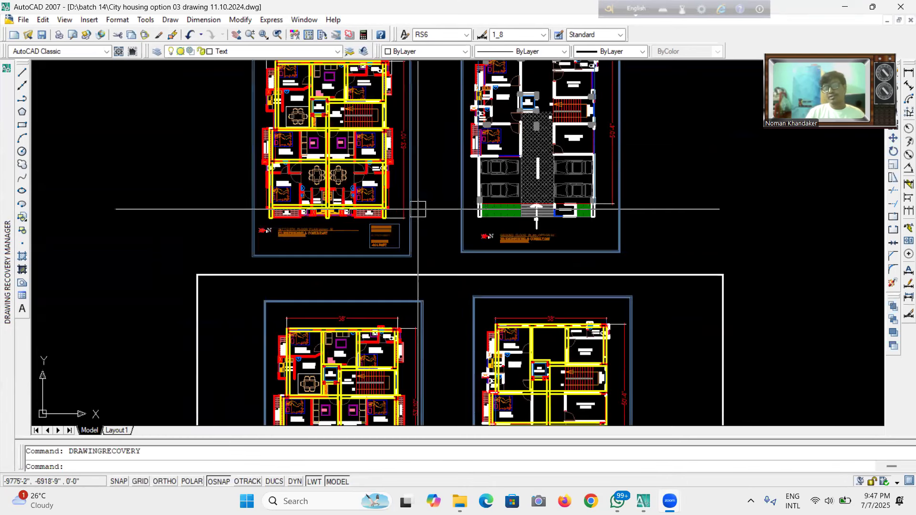
Zoom and pan around the drawing to examine the typical floor and ground floor plans of both options.
{"action": "scroll", "coordinate": [434, 204], "scroll_direction": "down", "scroll_amount": 2}
{"action": "scroll", "coordinate": [440, 231], "scroll_direction": "up", "scroll_amount": 3}
{"action": "scroll", "coordinate": [439, 231], "scroll_direction": "down", "scroll_amount": 4}
{"action": "scroll", "coordinate": [427, 343], "scroll_direction": "up", "scroll_amount": 5}
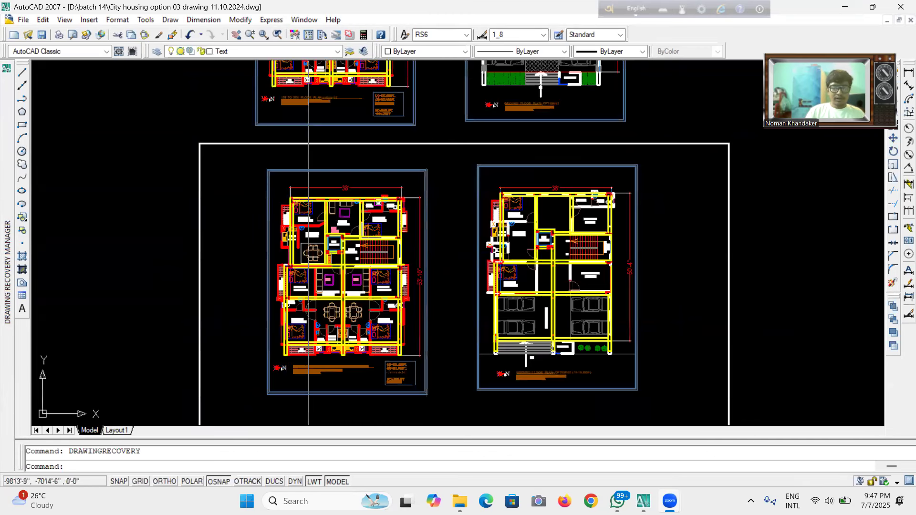
{"action": "scroll", "coordinate": [407, 127], "scroll_direction": "down", "scroll_amount": 5}
{"action": "scroll", "coordinate": [473, 337], "scroll_direction": "up", "scroll_amount": 3}
{"action": "scroll", "coordinate": [472, 337], "scroll_direction": "down", "scroll_amount": 3}
{"action": "scroll", "coordinate": [461, 207], "scroll_direction": "up", "scroll_amount": 2}
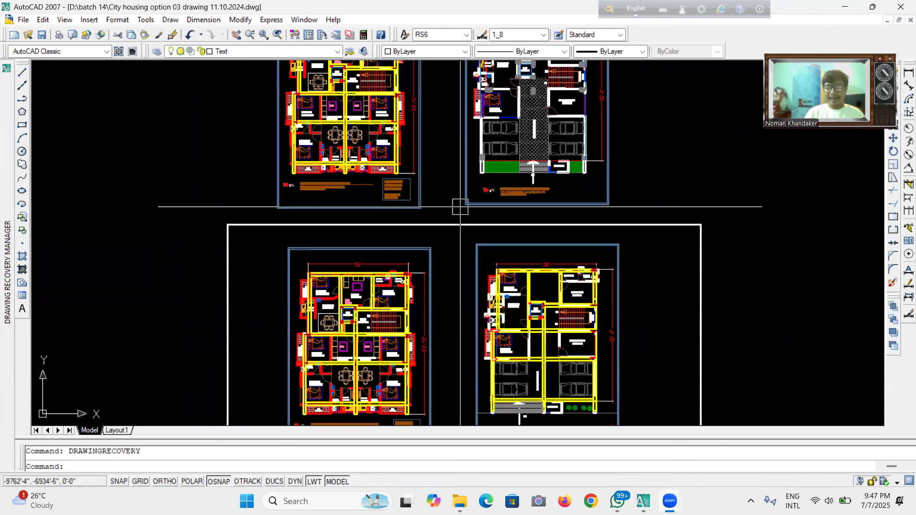
{"action": "middle_click_drag", "start_coordinate": [462, 104], "coordinate": [460, 207]}
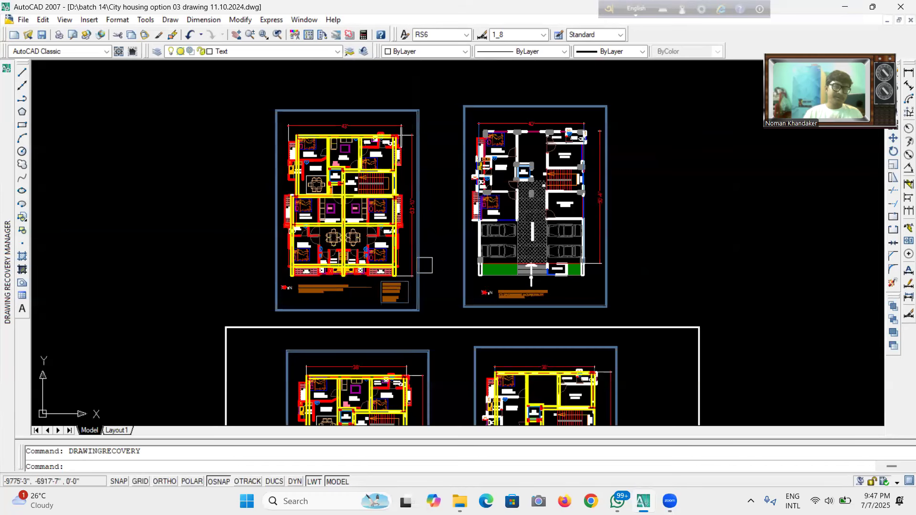
{"action": "scroll", "coordinate": [389, 315], "scroll_direction": "up", "scroll_amount": 5}
{"action": "scroll", "coordinate": [386, 313], "scroll_direction": "down", "scroll_amount": 5}
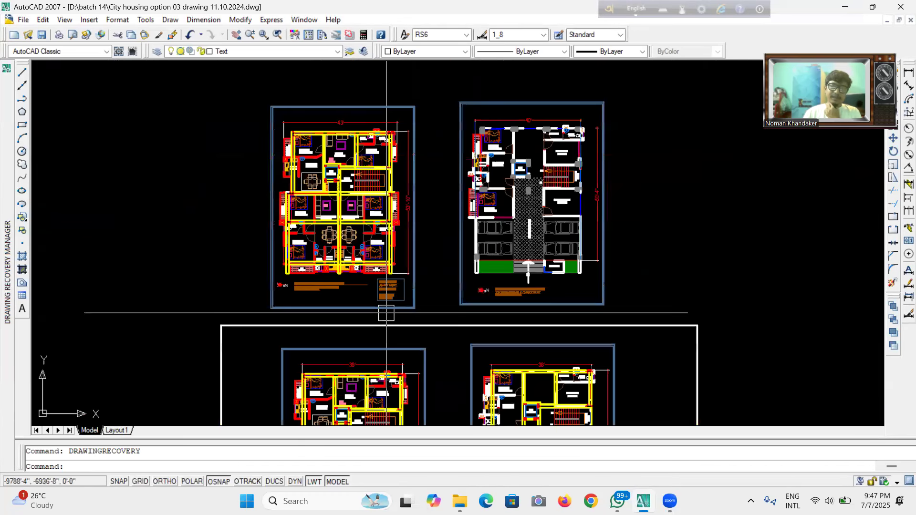
{"action": "scroll", "coordinate": [581, 163], "scroll_direction": "up", "scroll_amount": 5}
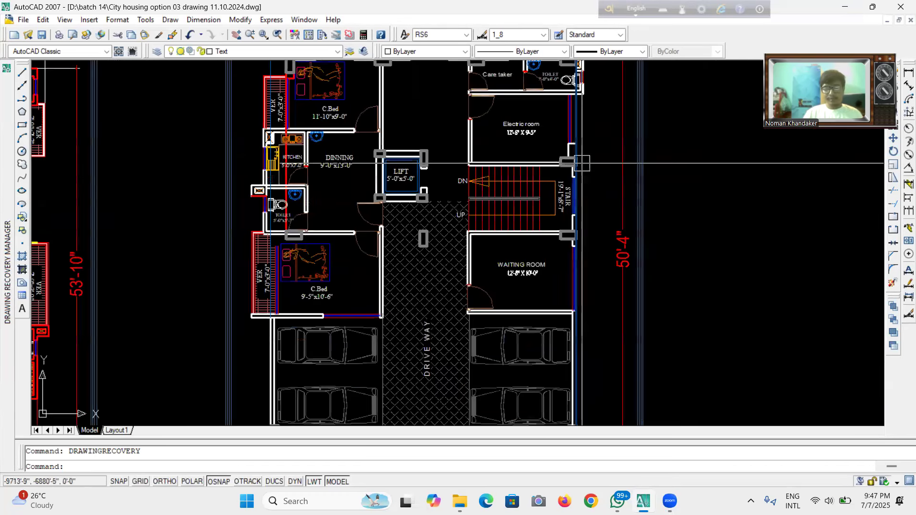
{"action": "scroll", "coordinate": [582, 163], "scroll_direction": "down", "scroll_amount": 6}
{"action": "scroll", "coordinate": [498, 173], "scroll_direction": "up", "scroll_amount": 3}
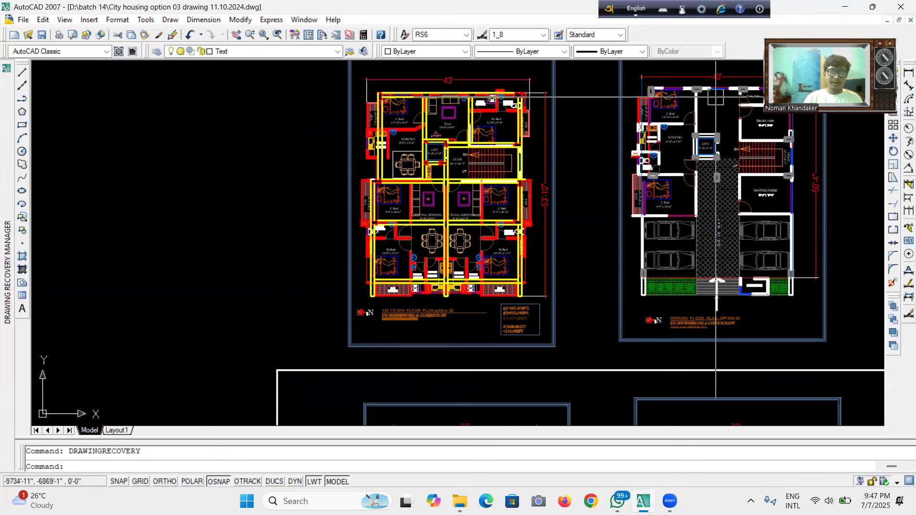
{"action": "scroll", "coordinate": [715, 95], "scroll_direction": "down", "scroll_amount": 2}
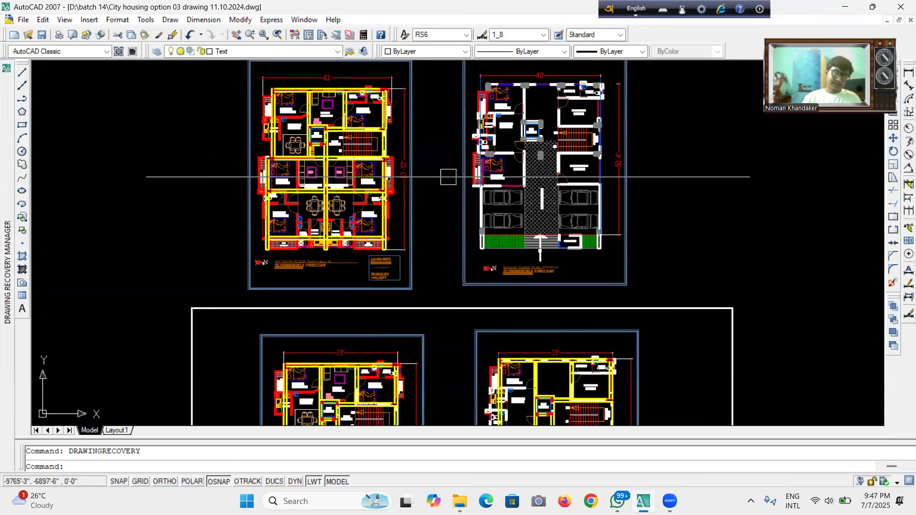
{"action": "scroll", "coordinate": [453, 177], "scroll_direction": "down", "scroll_amount": 3}
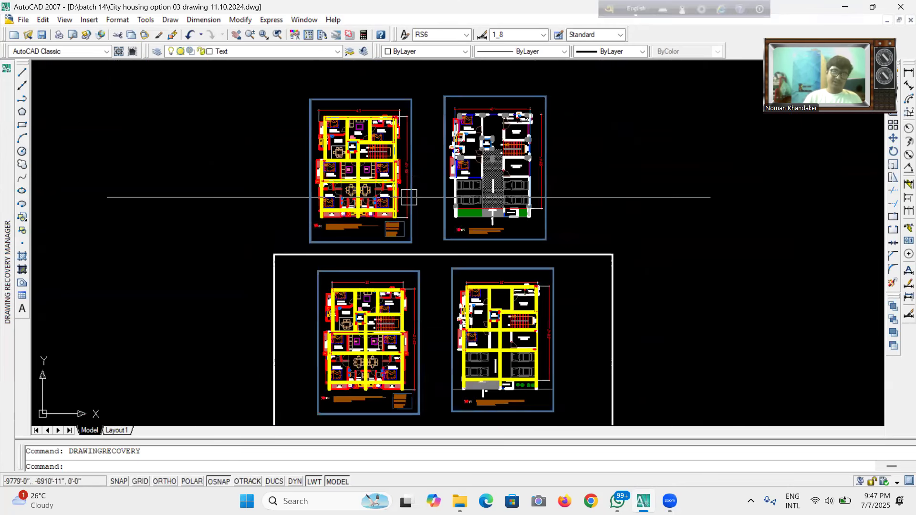
{"action": "scroll", "coordinate": [394, 163], "scroll_direction": "up", "scroll_amount": 2}
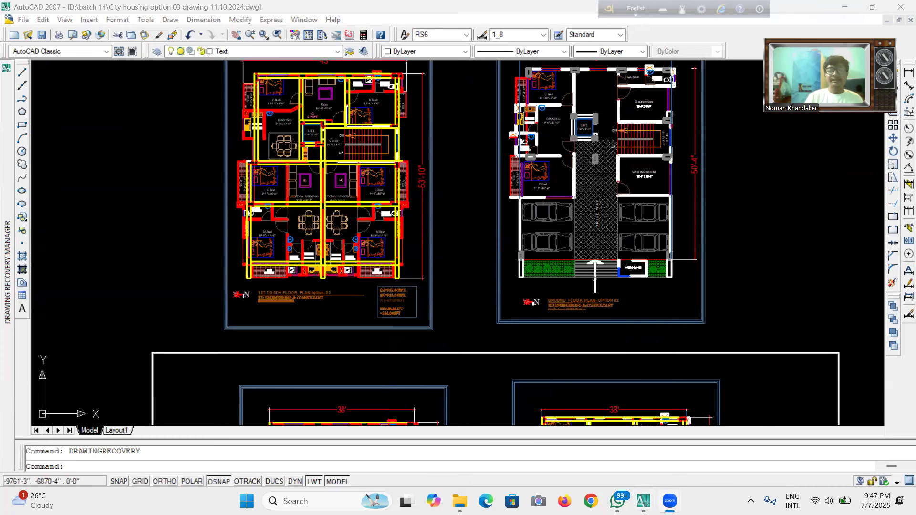
{"action": "scroll", "coordinate": [482, 172], "scroll_direction": "down", "scroll_amount": 6}
{"action": "scroll", "coordinate": [462, 200], "scroll_direction": "up", "scroll_amount": 4}
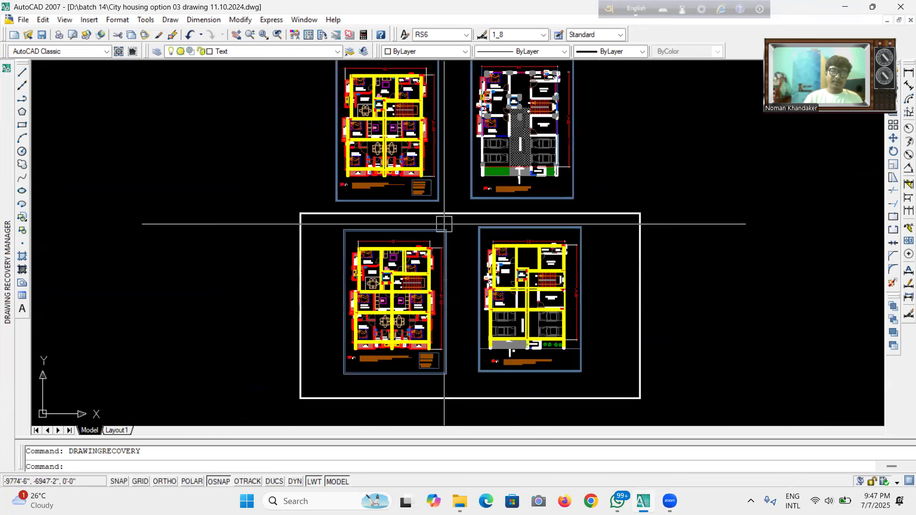
{"action": "scroll", "coordinate": [466, 136], "scroll_direction": "up", "scroll_amount": 3}
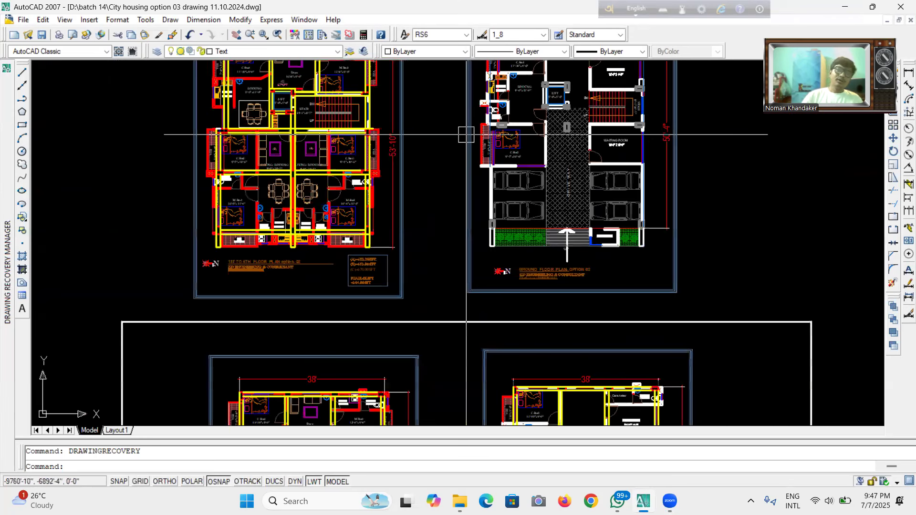
{"action": "scroll", "coordinate": [452, 224], "scroll_direction": "down", "scroll_amount": 2}
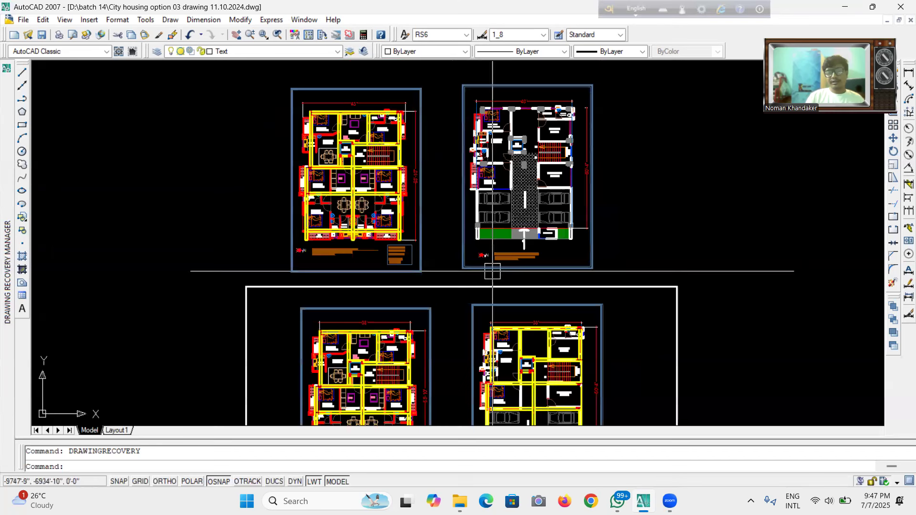
{"action": "scroll", "coordinate": [352, 108], "scroll_direction": "up", "scroll_amount": 3}
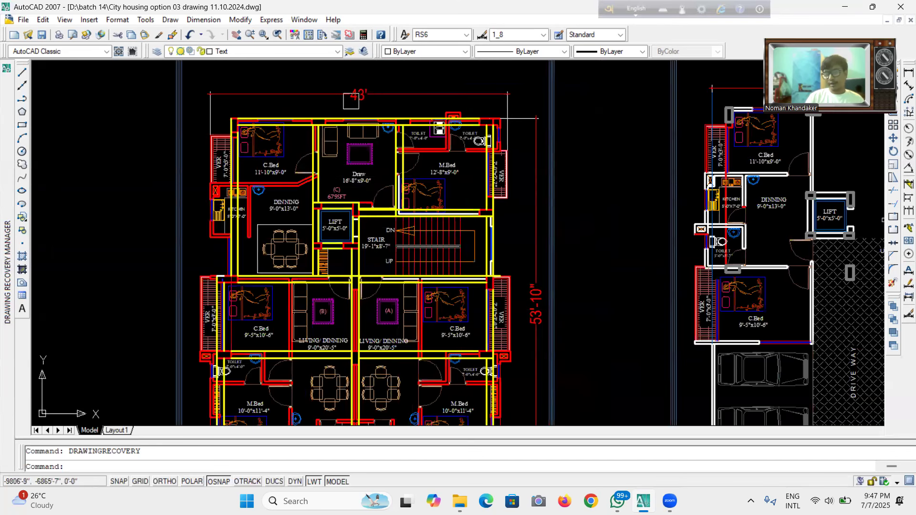
{"action": "scroll", "coordinate": [380, 165], "scroll_direction": "down", "scroll_amount": 4}
{"action": "scroll", "coordinate": [650, 256], "scroll_direction": "up", "scroll_amount": 2}
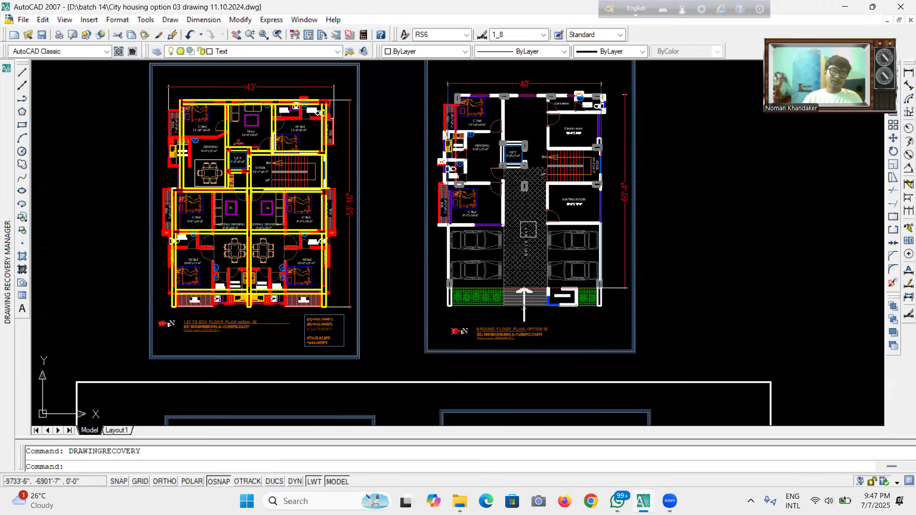
{"action": "scroll", "coordinate": [501, 306], "scroll_direction": "down", "scroll_amount": 4}
{"action": "scroll", "coordinate": [485, 375], "scroll_direction": "up", "scroll_amount": 3}
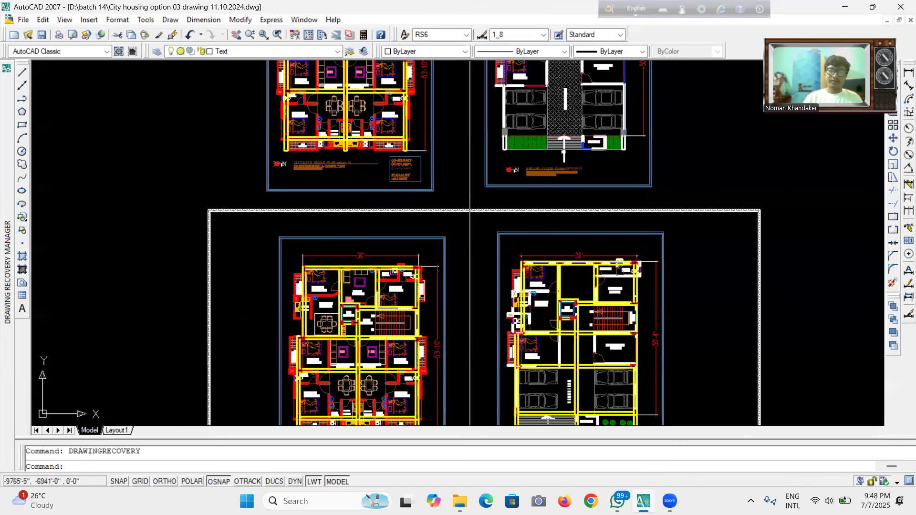
{"action": "scroll", "coordinate": [485, 263], "scroll_direction": "down", "scroll_amount": 4}
{"action": "scroll", "coordinate": [517, 165], "scroll_direction": "up", "scroll_amount": 3}
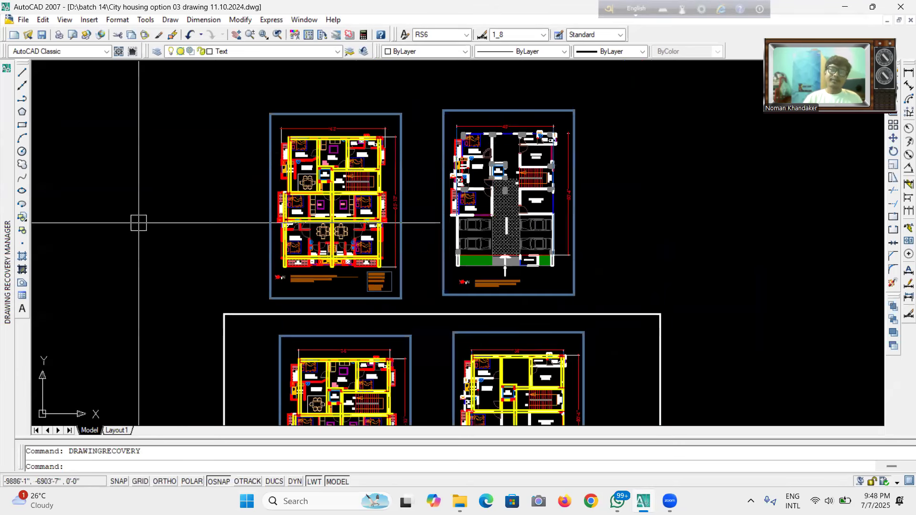
{"action": "scroll", "coordinate": [357, 216], "scroll_direction": "up", "scroll_amount": 3}
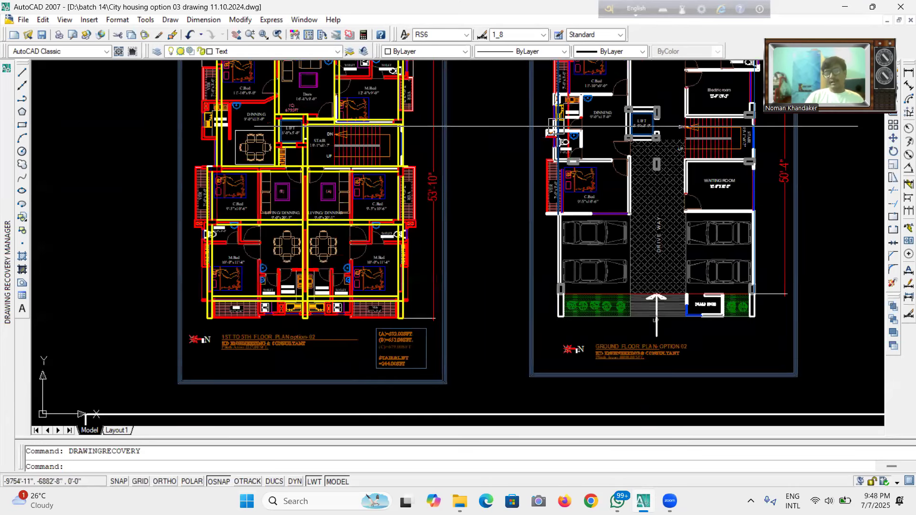
{"action": "scroll", "coordinate": [514, 203], "scroll_direction": "down", "scroll_amount": 2}
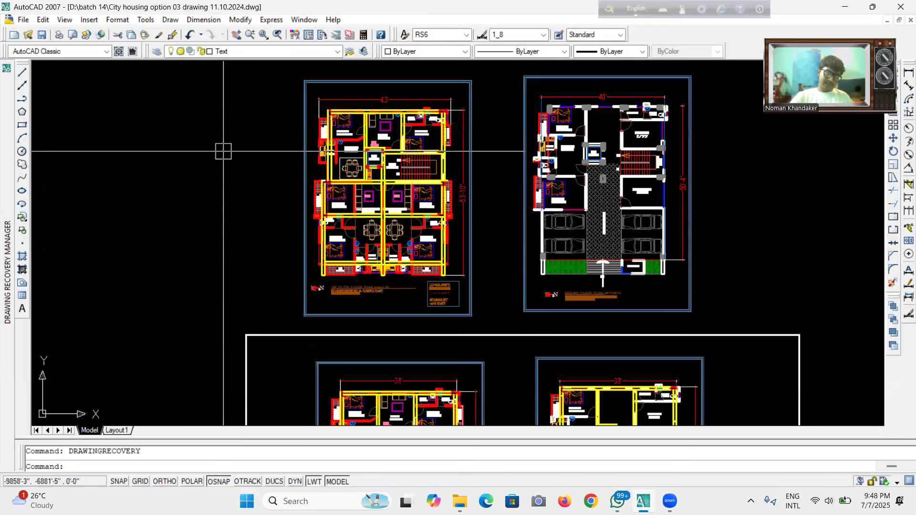
{"action": "scroll", "coordinate": [273, 187], "scroll_direction": "down", "scroll_amount": 4}
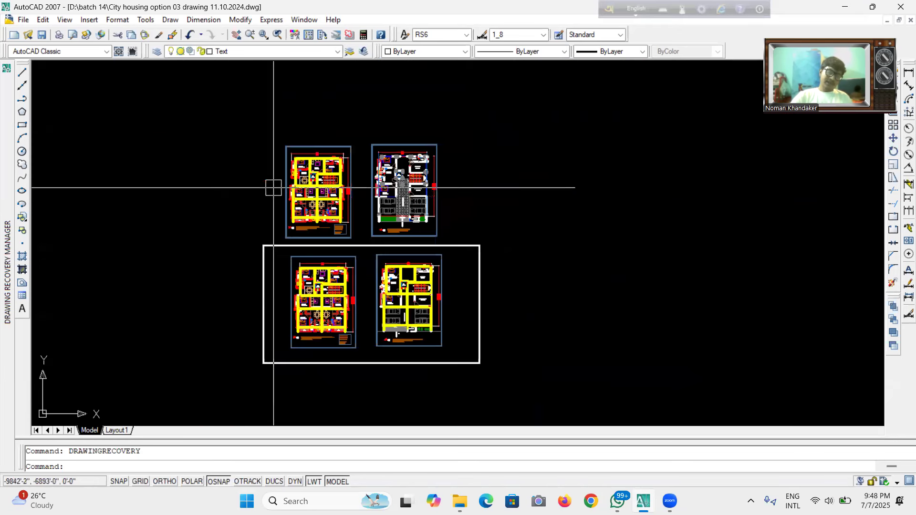
{"action": "scroll", "coordinate": [365, 312], "scroll_direction": "up", "scroll_amount": 5}
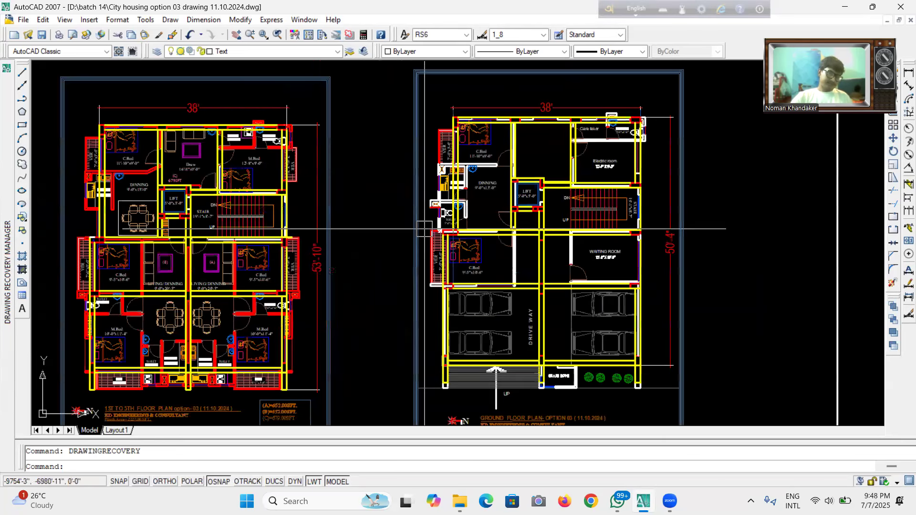
{"action": "scroll", "coordinate": [424, 229], "scroll_direction": "down", "scroll_amount": 3}
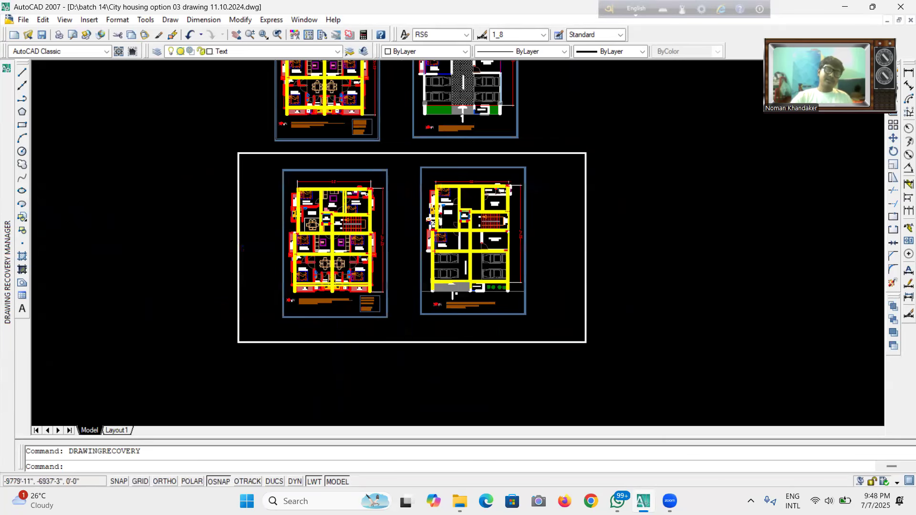
{"action": "scroll", "coordinate": [398, 154], "scroll_direction": "up", "scroll_amount": 2}
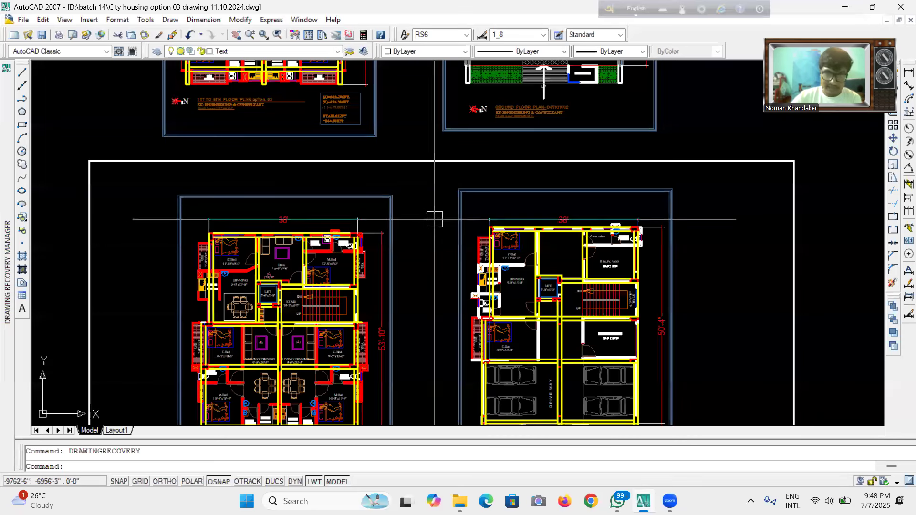
{"action": "scroll", "coordinate": [471, 192], "scroll_direction": "down", "scroll_amount": 2}
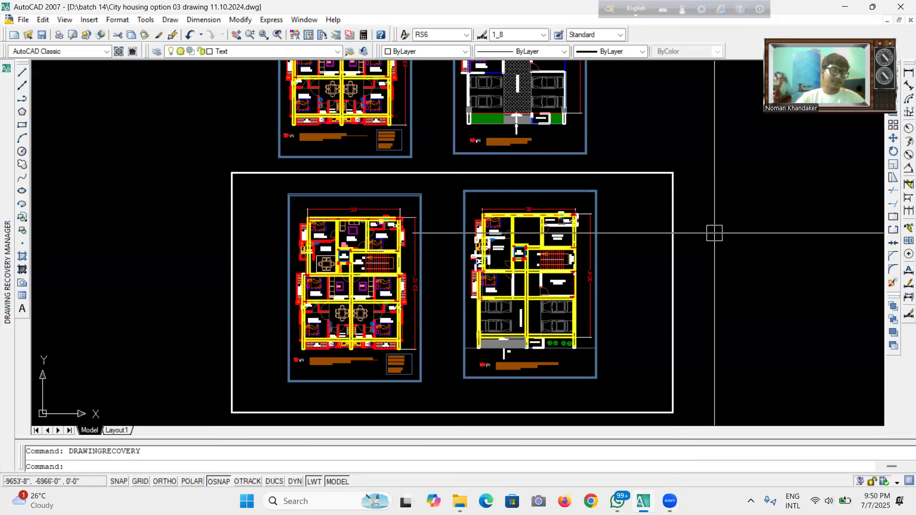
{"action": "scroll", "coordinate": [424, 343], "scroll_direction": "down", "scroll_amount": 2}
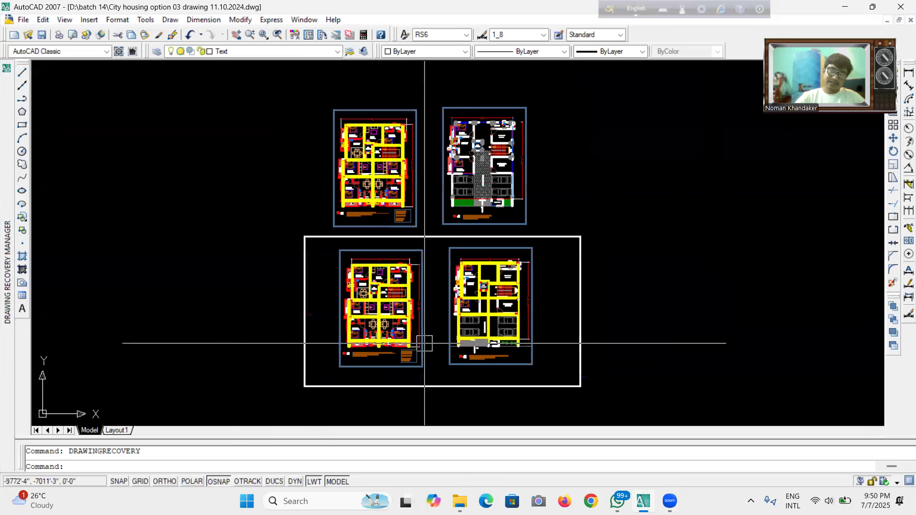
{"action": "scroll", "coordinate": [443, 356], "scroll_direction": "up", "scroll_amount": 2}
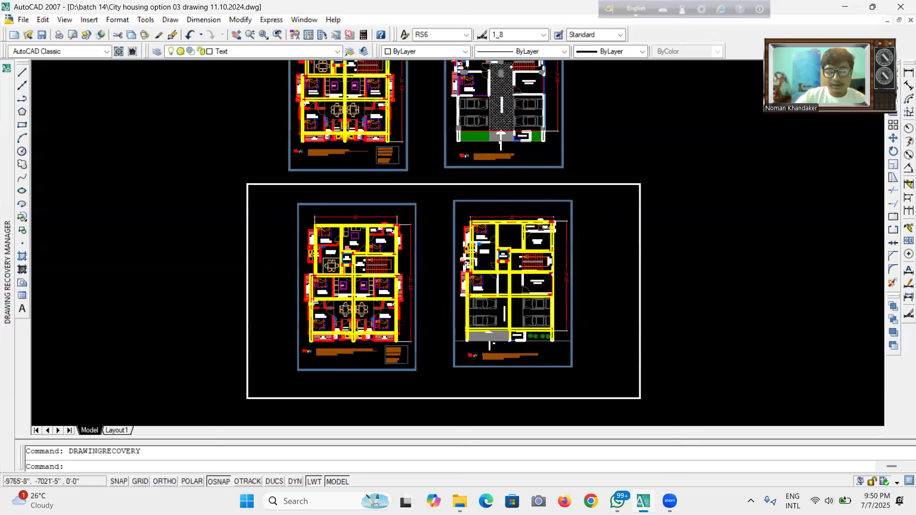
{"action": "scroll", "coordinate": [441, 360], "scroll_direction": "up", "scroll_amount": 3}
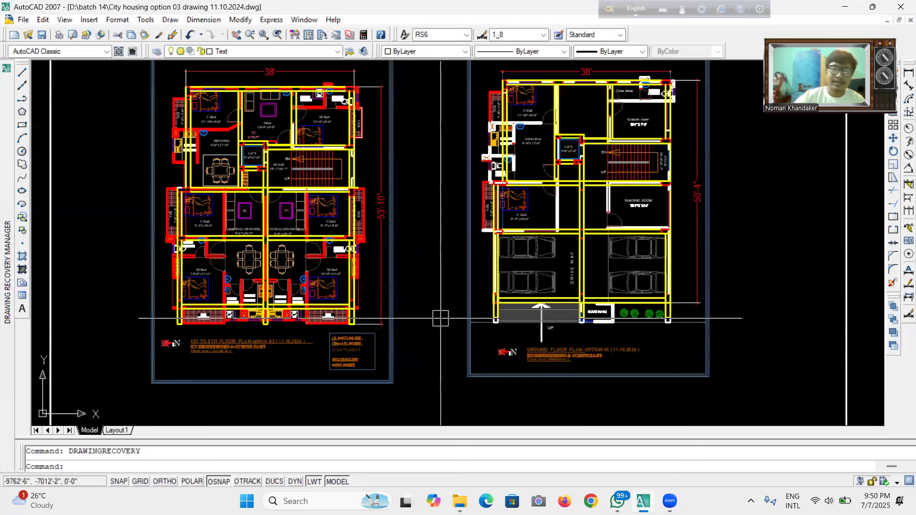
{"action": "scroll", "coordinate": [441, 317], "scroll_direction": "down", "scroll_amount": 2}
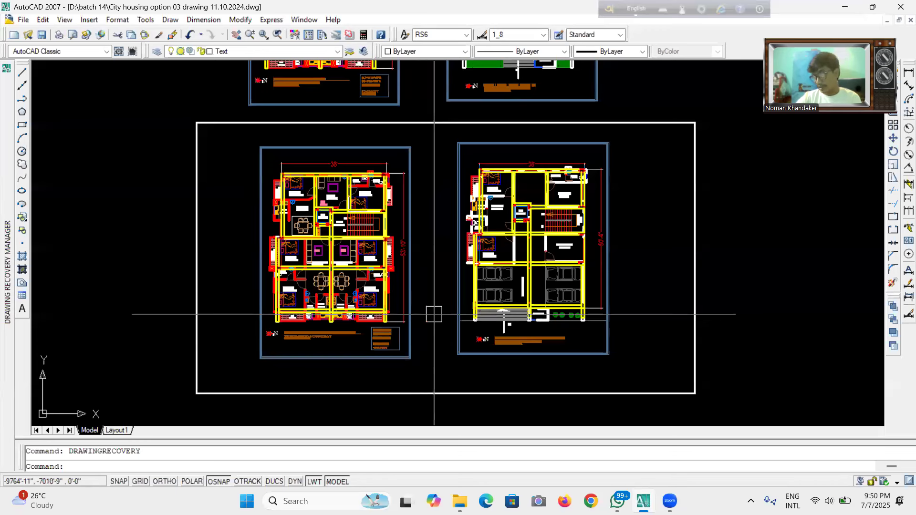
Turn off object snap.
{"action": "scroll", "coordinate": [293, 248], "scroll_direction": "up", "scroll_amount": 3}
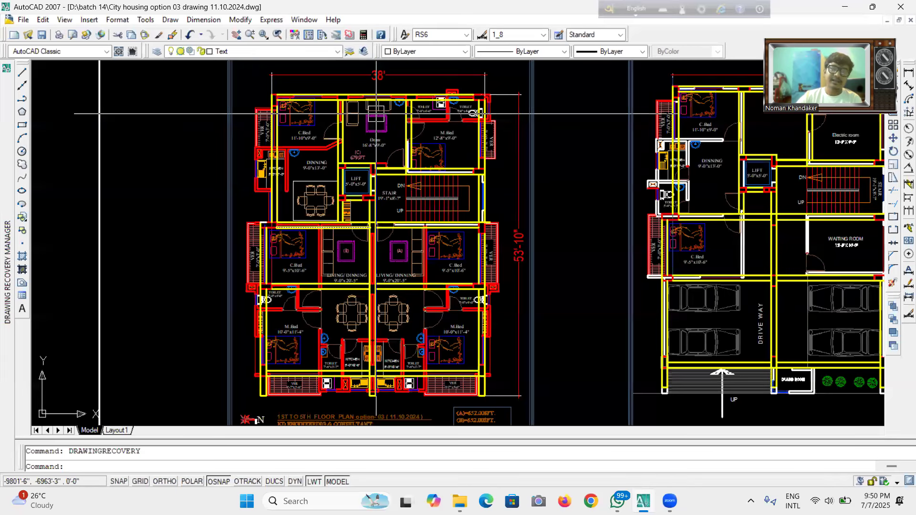
{"action": "scroll", "coordinate": [323, 310], "scroll_direction": "down", "scroll_amount": 5}
{"action": "left_click", "coordinate": [219, 482]}
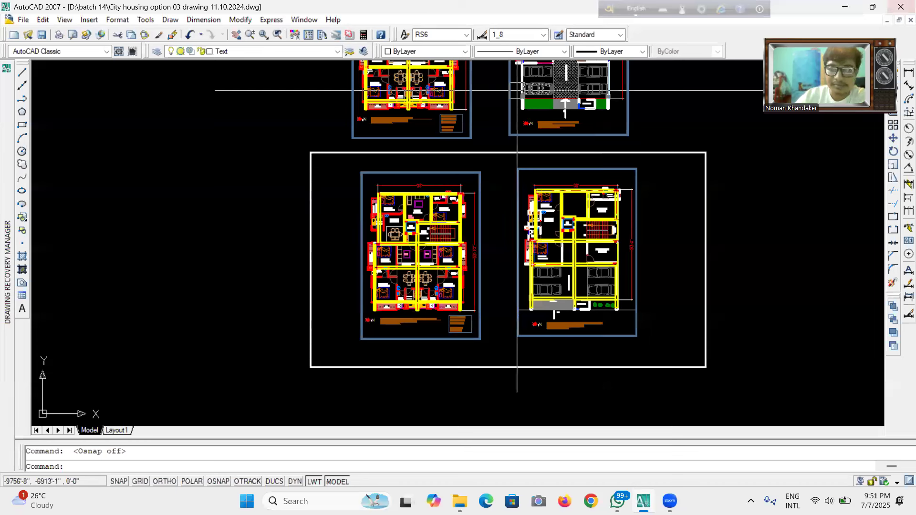
Zoom in and out to inspect the option 03 floor plans and their room layouts.
{"action": "scroll", "coordinate": [538, 294], "scroll_direction": "up", "scroll_amount": 1}
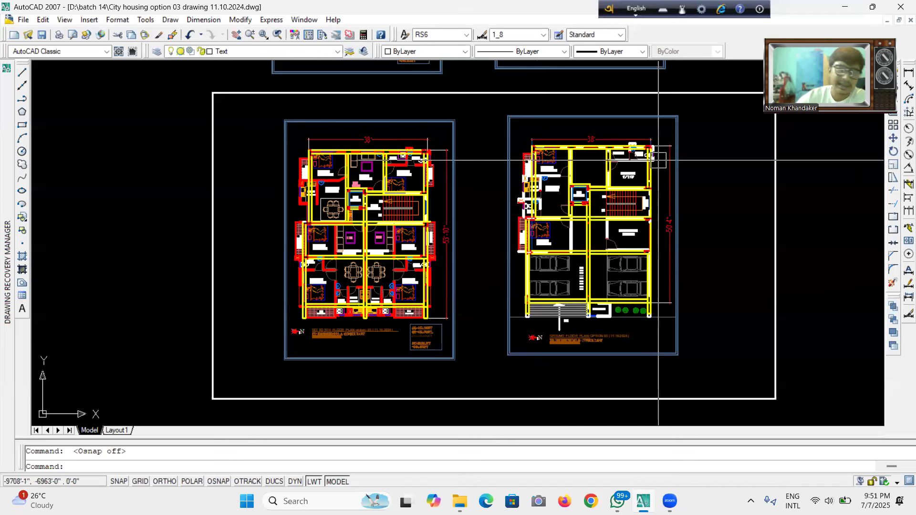
{"action": "scroll", "coordinate": [351, 252], "scroll_direction": "down", "scroll_amount": 5}
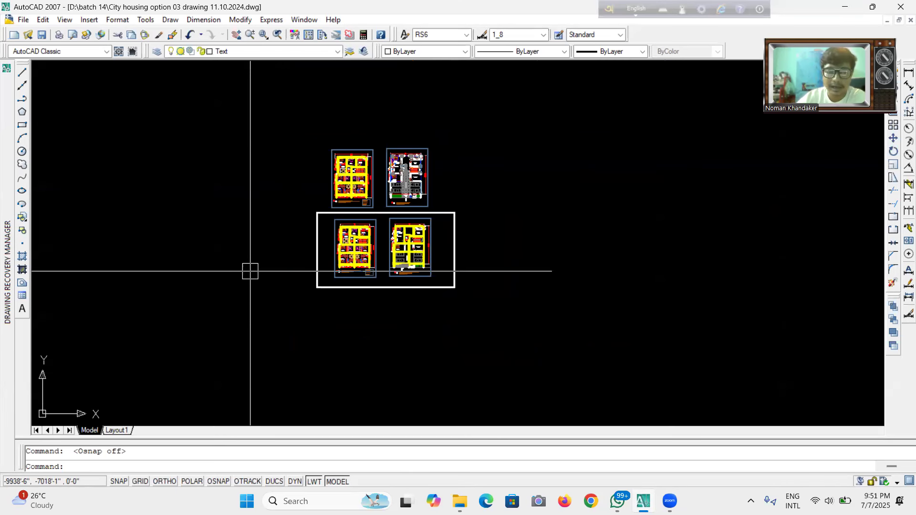
{"action": "scroll", "coordinate": [398, 165], "scroll_direction": "up", "scroll_amount": 10}
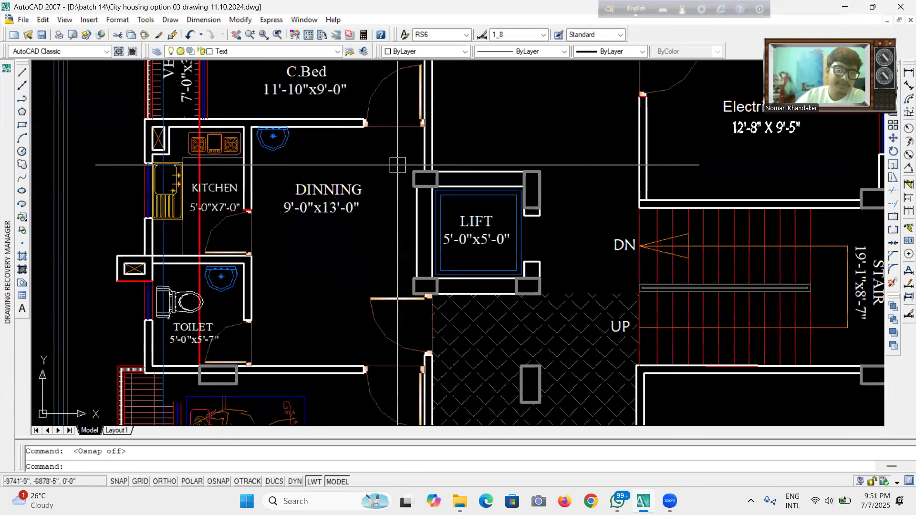
{"action": "scroll", "coordinate": [398, 165], "scroll_direction": "down", "scroll_amount": 8}
{"action": "scroll", "coordinate": [348, 260], "scroll_direction": "up", "scroll_amount": 2}
{"action": "scroll", "coordinate": [374, 158], "scroll_direction": "up", "scroll_amount": 5}
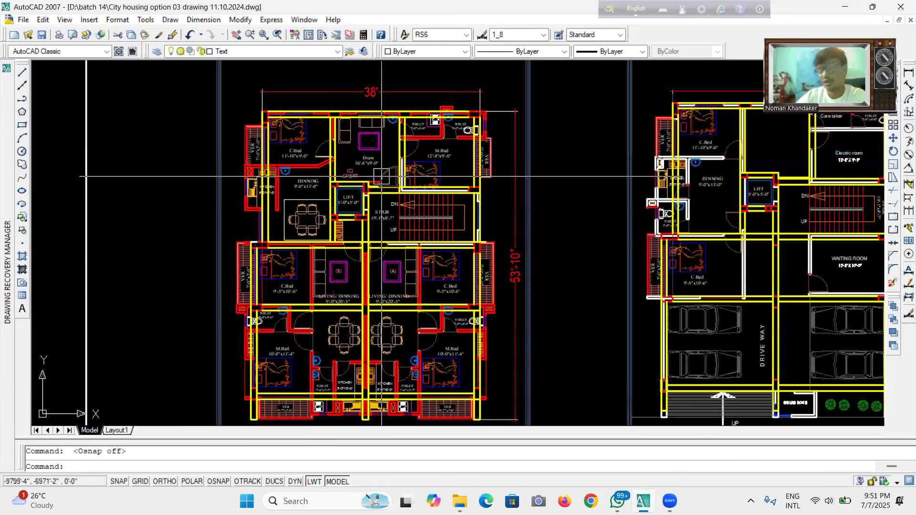
{"action": "scroll", "coordinate": [352, 186], "scroll_direction": "down", "scroll_amount": 2}
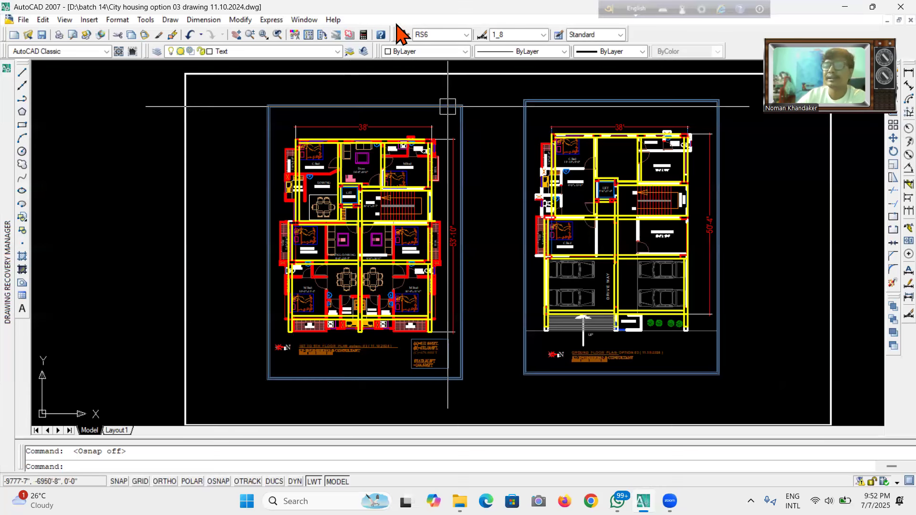
{"action": "scroll", "coordinate": [522, 313], "scroll_direction": "down", "scroll_amount": 3}
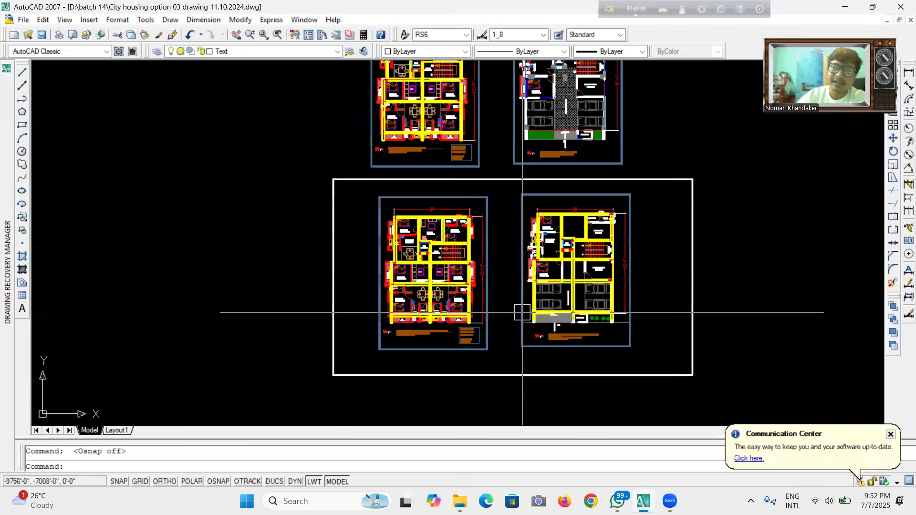
Zoom in and out to compare the option 03 typical floor plan with the ground floor plan side by side.
{"action": "scroll", "coordinate": [522, 312], "scroll_direction": "up", "scroll_amount": 2}
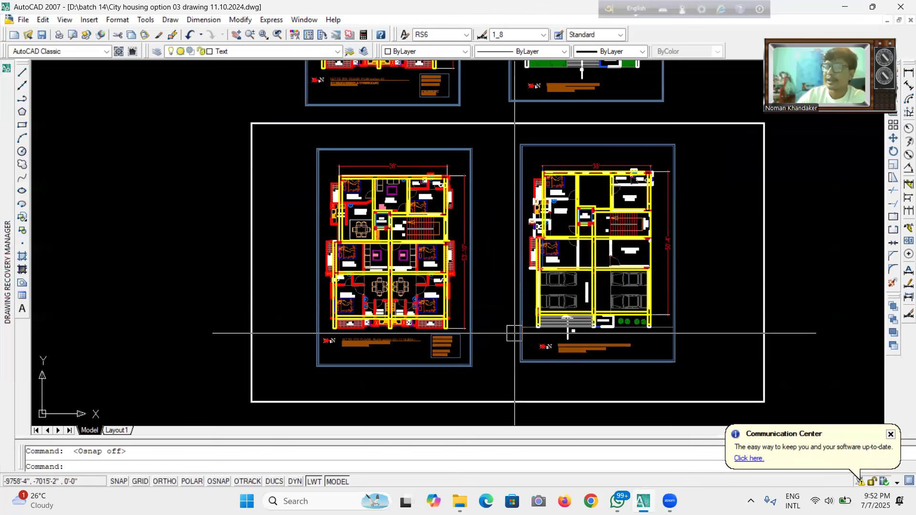
{"action": "scroll", "coordinate": [515, 333], "scroll_direction": "up", "scroll_amount": 2}
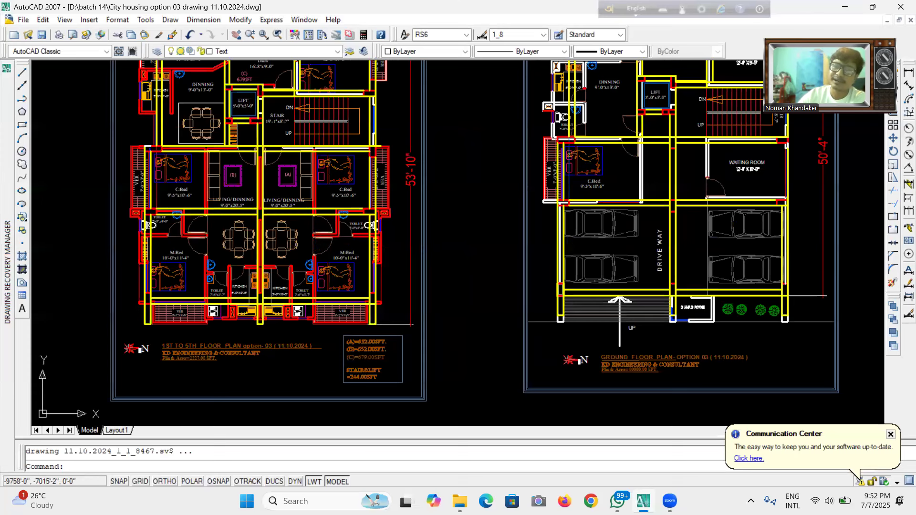
{"action": "scroll", "coordinate": [524, 323], "scroll_direction": "down", "scroll_amount": 5}
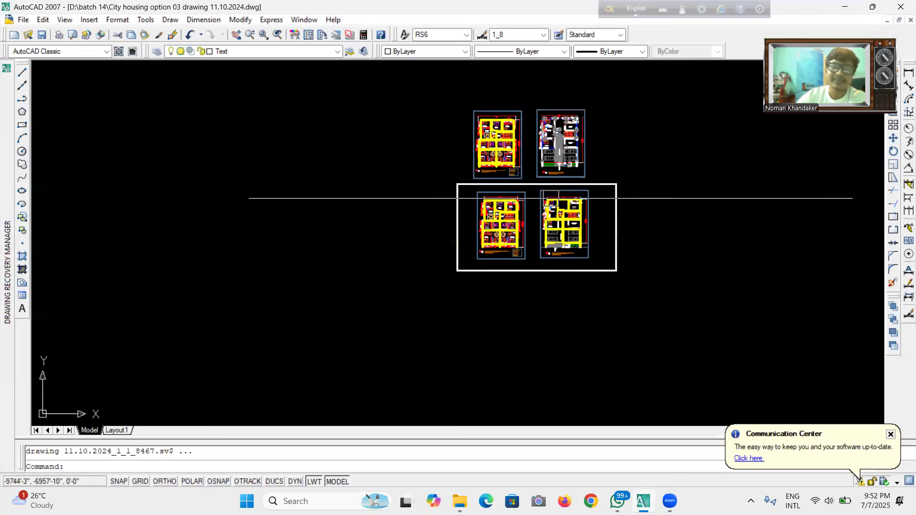
{"action": "scroll", "coordinate": [553, 198], "scroll_direction": "up", "scroll_amount": 1}
{"action": "scroll", "coordinate": [552, 196], "scroll_direction": "up", "scroll_amount": 3}
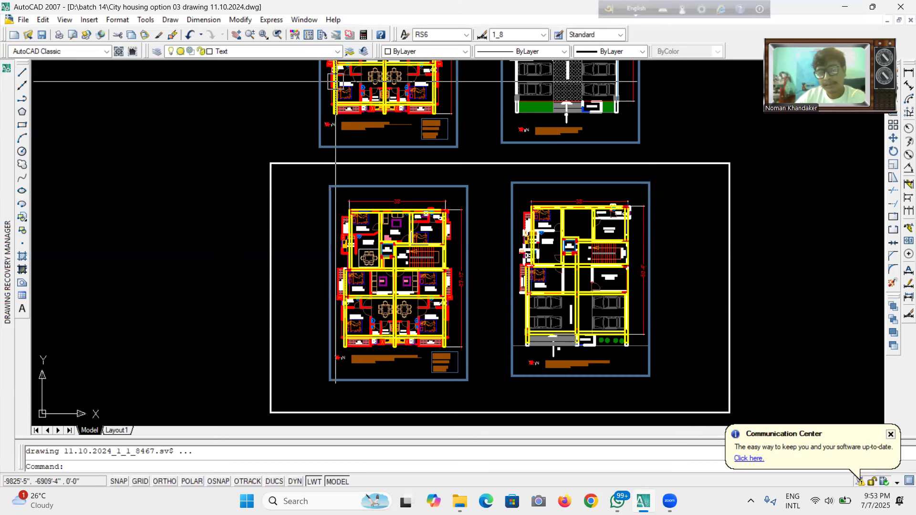
{"action": "scroll", "coordinate": [489, 242], "scroll_direction": "down", "scroll_amount": 4}
{"action": "scroll", "coordinate": [489, 242], "scroll_direction": "up", "scroll_amount": 5}
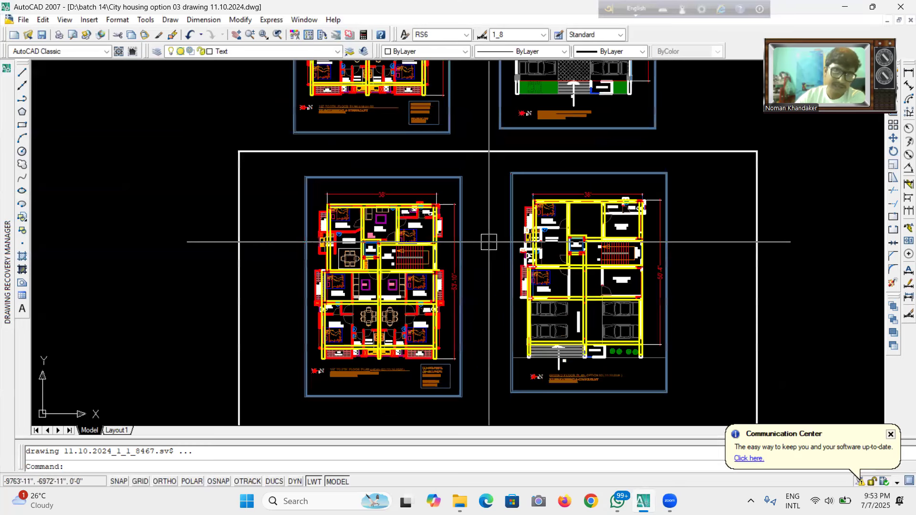
{"action": "scroll", "coordinate": [499, 303], "scroll_direction": "down", "scroll_amount": 1}
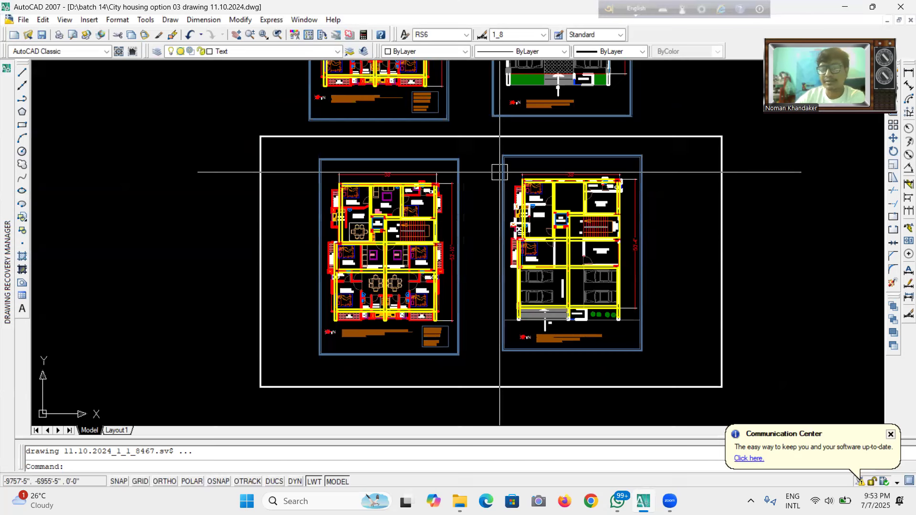
{"action": "scroll", "coordinate": [453, 163], "scroll_direction": "down", "scroll_amount": 1}
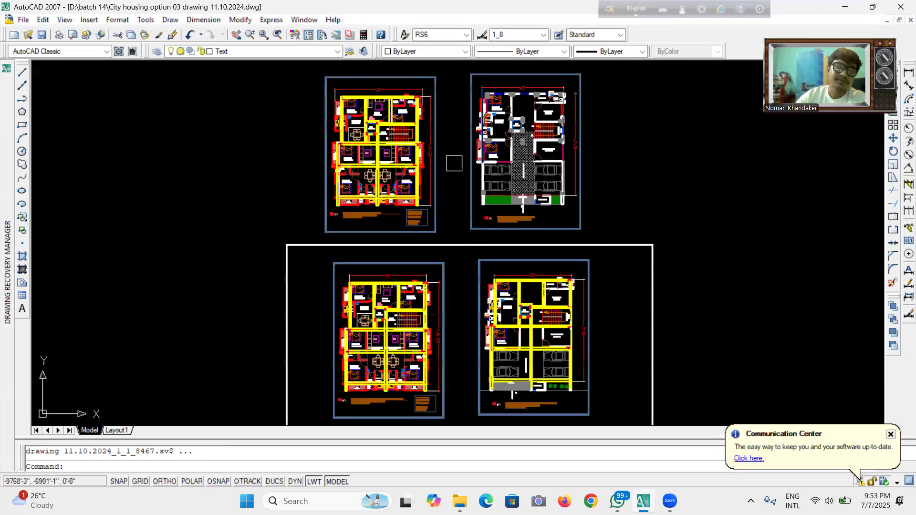
{"action": "scroll", "coordinate": [454, 163], "scroll_direction": "up", "scroll_amount": 2}
{"action": "scroll", "coordinate": [454, 163], "scroll_direction": "down", "scroll_amount": 2}
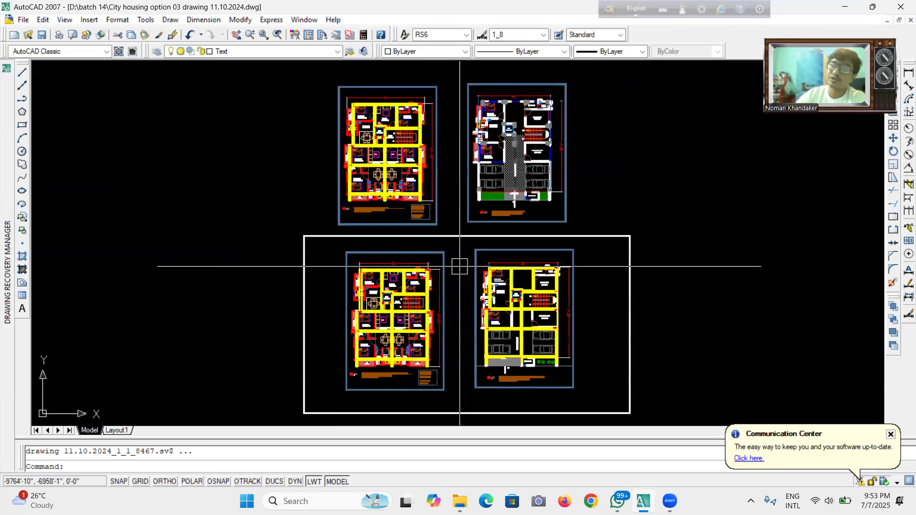
{"action": "scroll", "coordinate": [456, 275], "scroll_direction": "up", "scroll_amount": 2}
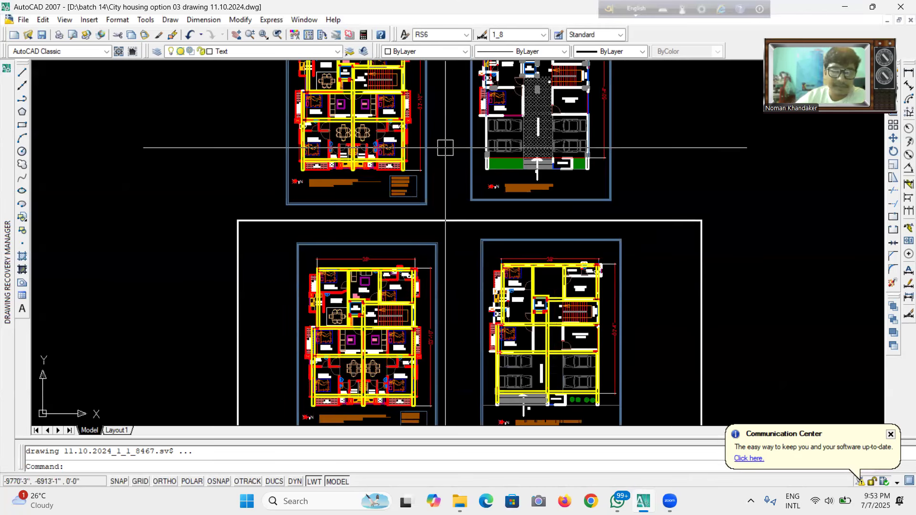
{"action": "scroll", "coordinate": [464, 234], "scroll_direction": "down", "scroll_amount": 2}
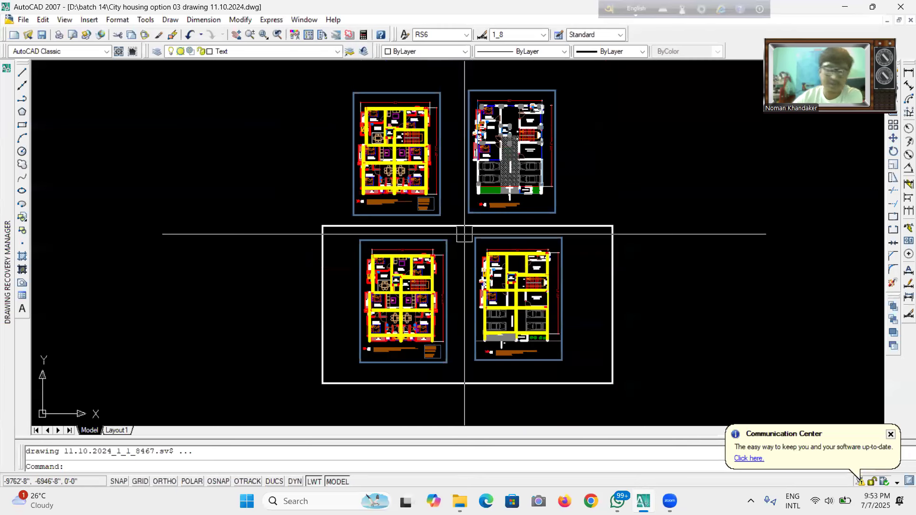
{"action": "scroll", "coordinate": [462, 292], "scroll_direction": "up", "scroll_amount": 2}
{"action": "scroll", "coordinate": [461, 289], "scroll_direction": "up", "scroll_amount": 2}
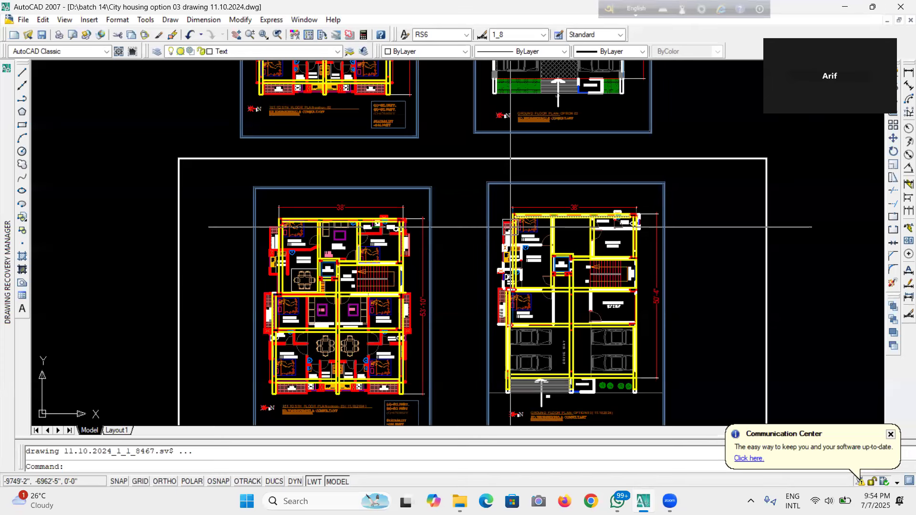
{"action": "scroll", "coordinate": [480, 176], "scroll_direction": "down", "scroll_amount": 4}
{"action": "scroll", "coordinate": [461, 261], "scroll_direction": "up", "scroll_amount": 4}
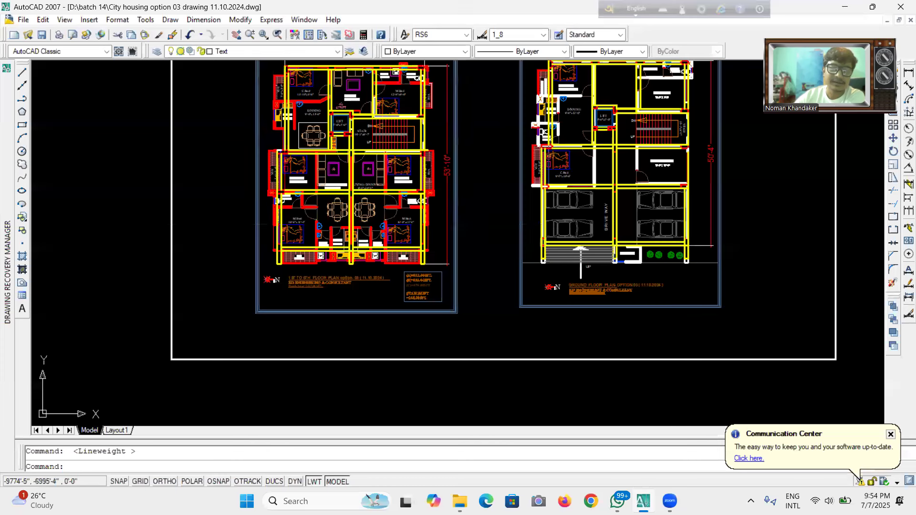
{"action": "scroll", "coordinate": [466, 257], "scroll_direction": "down", "scroll_amount": 4}
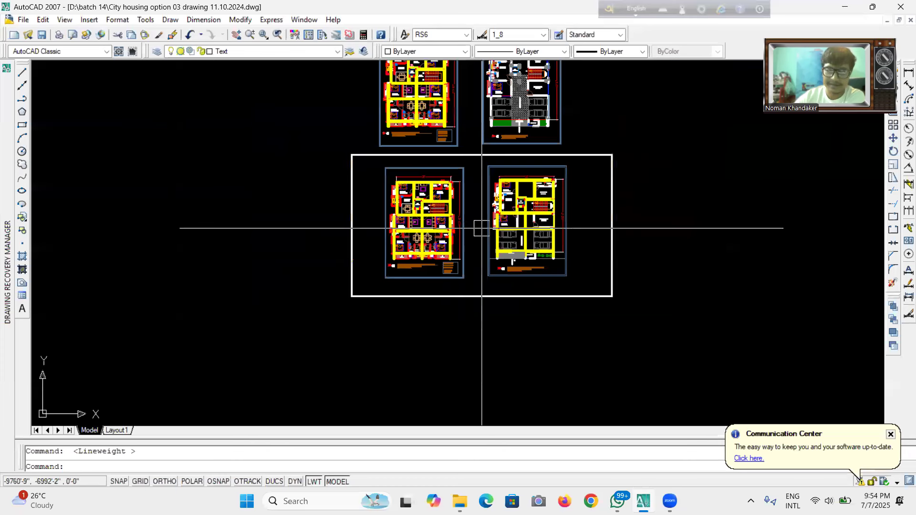
{"action": "scroll", "coordinate": [485, 227], "scroll_direction": "up", "scroll_amount": 3}
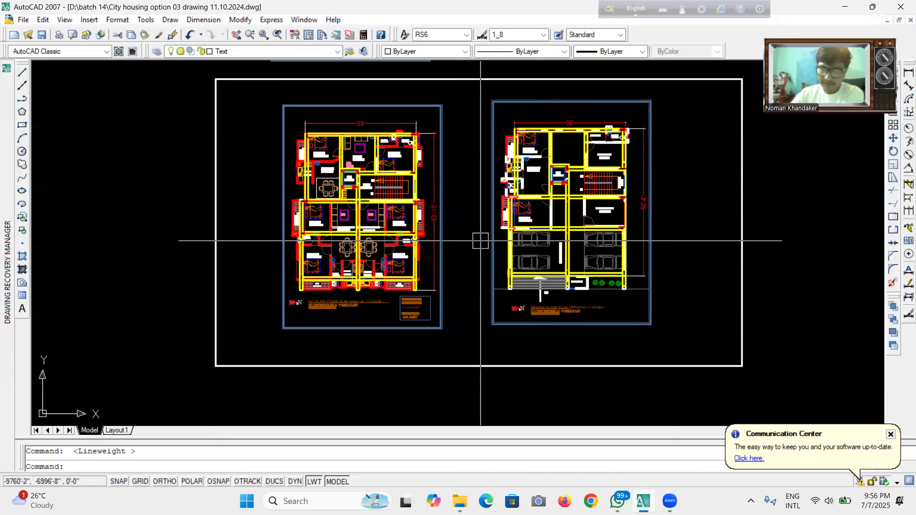
Zoom into the ground floor plan's entrance, guard room and title block to examine them.
{"action": "scroll", "coordinate": [480, 240], "scroll_direction": "down", "scroll_amount": 2}
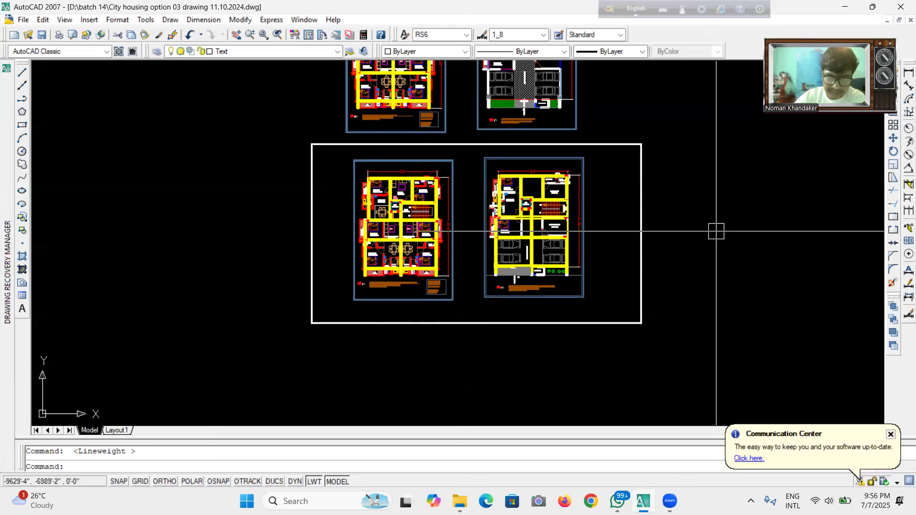
{"action": "scroll", "coordinate": [443, 377], "scroll_direction": "down", "scroll_amount": 3}
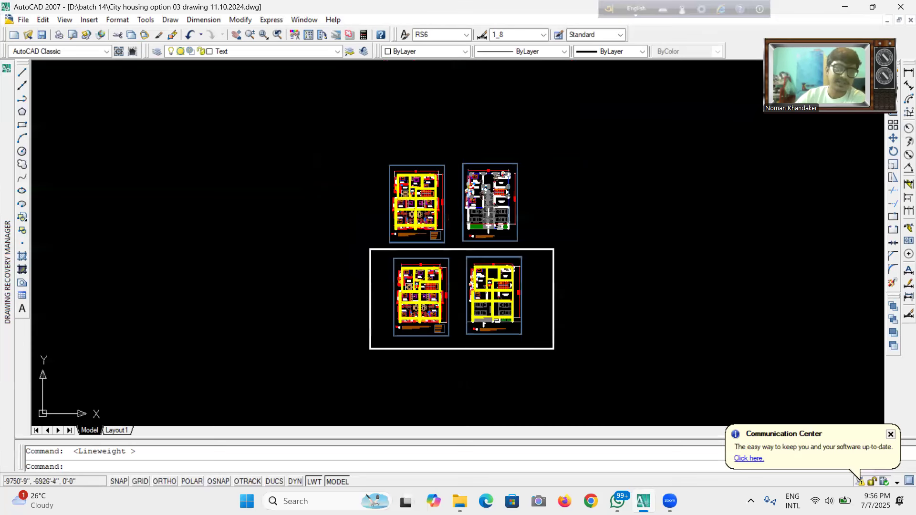
{"action": "scroll", "coordinate": [472, 234], "scroll_direction": "up", "scroll_amount": 3}
{"action": "scroll", "coordinate": [442, 165], "scroll_direction": "down", "scroll_amount": 4}
{"action": "scroll", "coordinate": [450, 274], "scroll_direction": "up", "scroll_amount": 6}
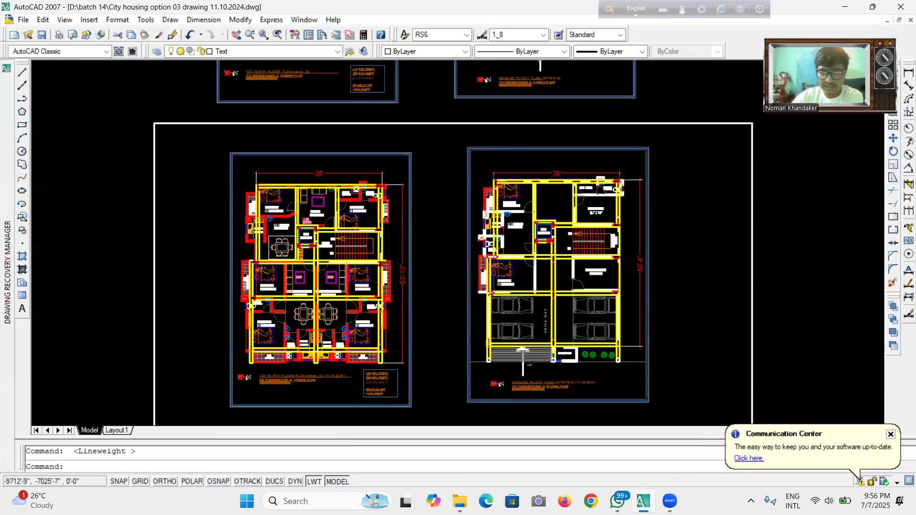
{"action": "scroll", "coordinate": [611, 391], "scroll_direction": "up", "scroll_amount": 3}
{"action": "scroll", "coordinate": [614, 396], "scroll_direction": "up", "scroll_amount": 2}
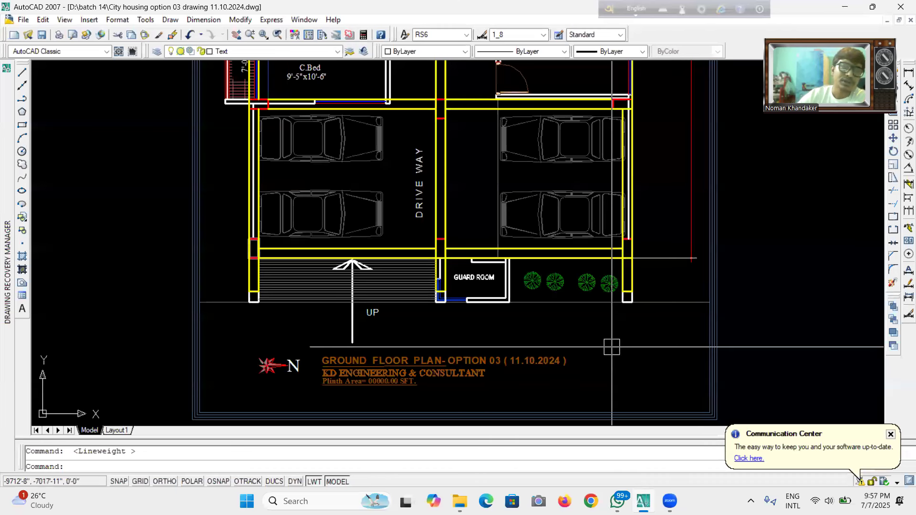
{"action": "scroll", "coordinate": [484, 220], "scroll_direction": "down", "scroll_amount": 2}
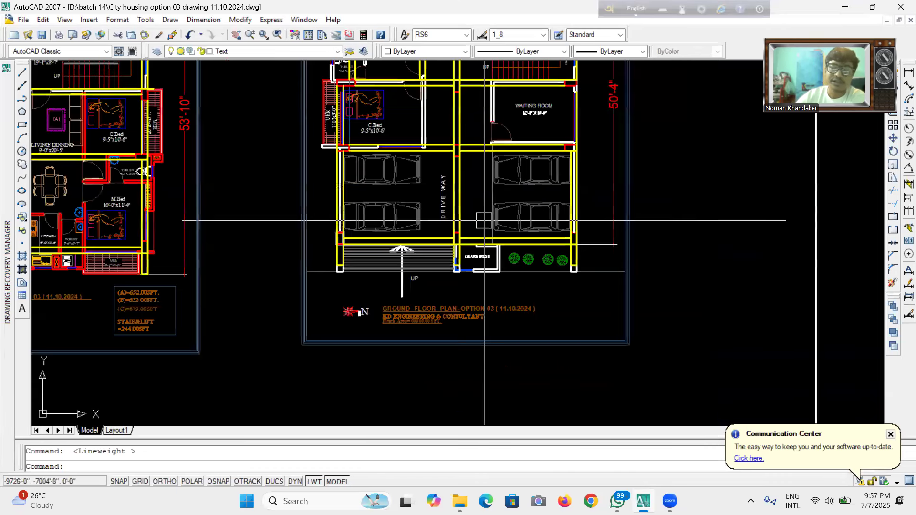
{"action": "scroll", "coordinate": [466, 352], "scroll_direction": "up", "scroll_amount": 3}
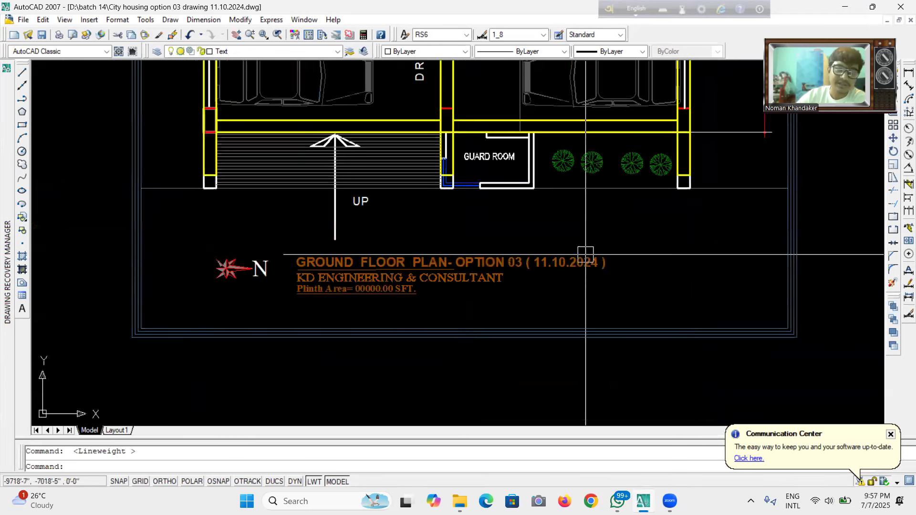
{"action": "scroll", "coordinate": [593, 248], "scroll_direction": "up", "scroll_amount": 2}
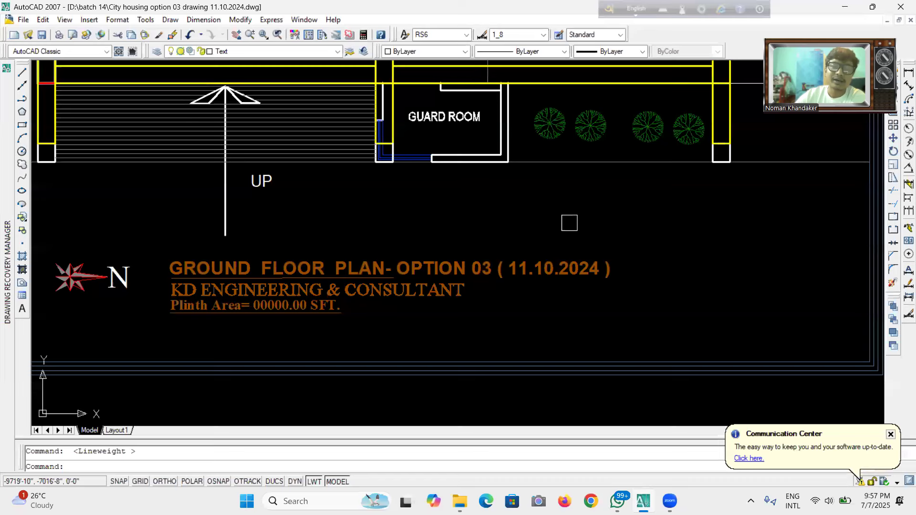
{"action": "scroll", "coordinate": [569, 223], "scroll_direction": "down", "scroll_amount": 5}
{"action": "scroll", "coordinate": [635, 229], "scroll_direction": "up", "scroll_amount": 4}
{"action": "scroll", "coordinate": [635, 233], "scroll_direction": "down", "scroll_amount": 4}
{"action": "scroll", "coordinate": [282, 206], "scroll_direction": "up", "scroll_amount": 3}
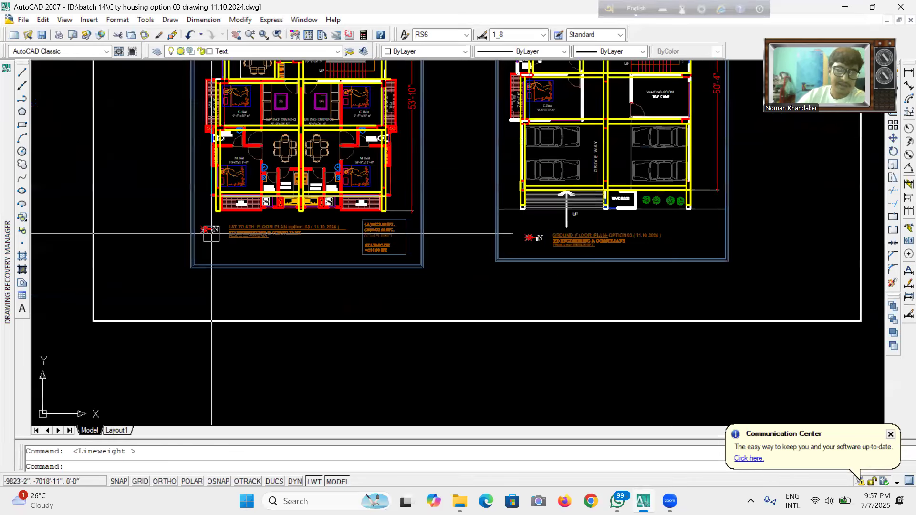
{"action": "scroll", "coordinate": [267, 220], "scroll_direction": "down", "scroll_amount": 4}
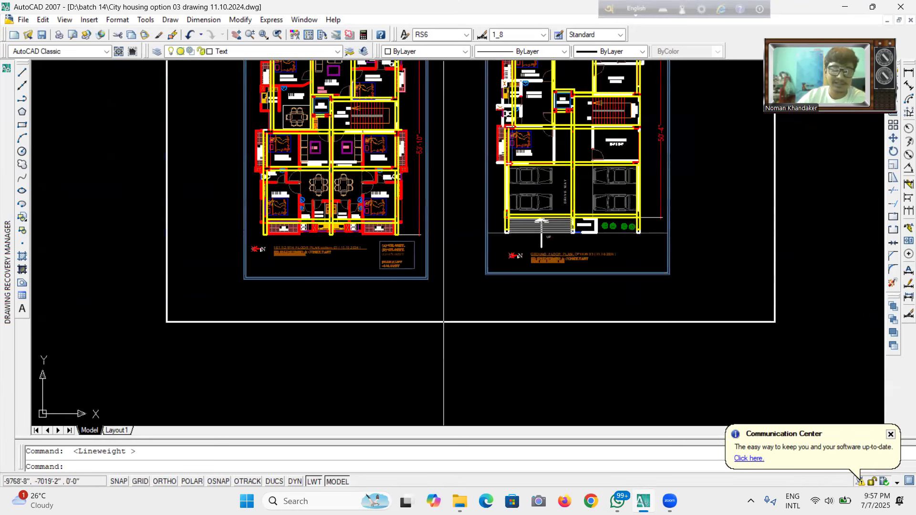
{"action": "scroll", "coordinate": [442, 254], "scroll_direction": "down", "scroll_amount": 4}
{"action": "scroll", "coordinate": [447, 225], "scroll_direction": "up", "scroll_amount": 3}
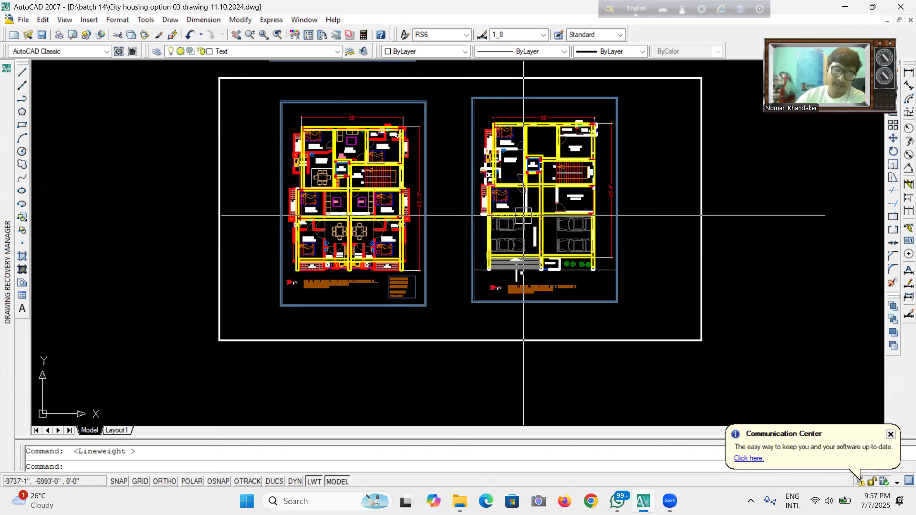
Examine the ground floor lift and dining area closely, selecting a wall beside the lift and clearing the selection.
{"action": "scroll", "coordinate": [523, 215], "scroll_direction": "up", "scroll_amount": 3}
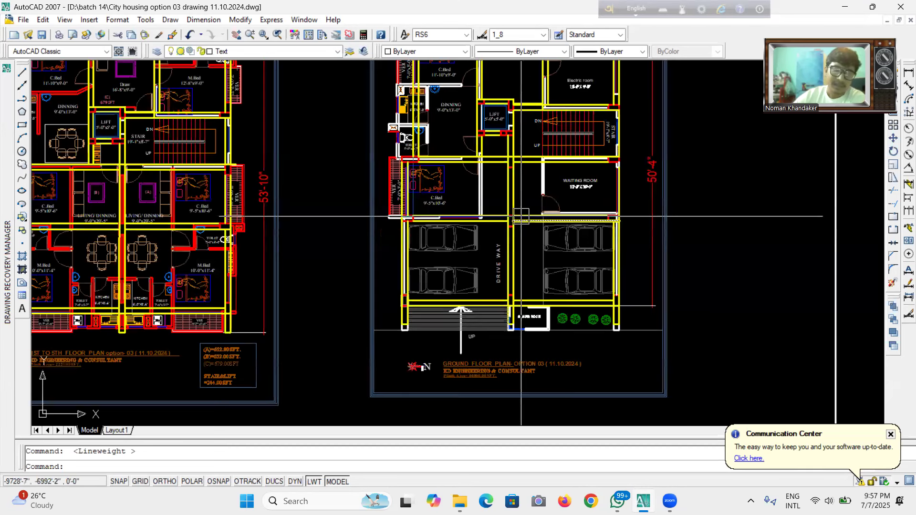
{"action": "scroll", "coordinate": [492, 245], "scroll_direction": "down", "scroll_amount": 6}
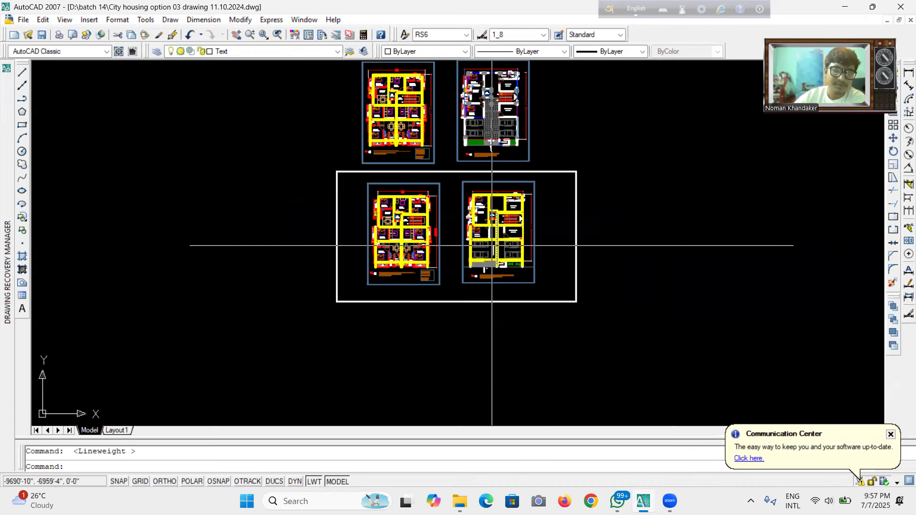
{"action": "scroll", "coordinate": [492, 246], "scroll_direction": "up", "scroll_amount": 6}
{"action": "scroll", "coordinate": [466, 201], "scroll_direction": "down", "scroll_amount": 3}
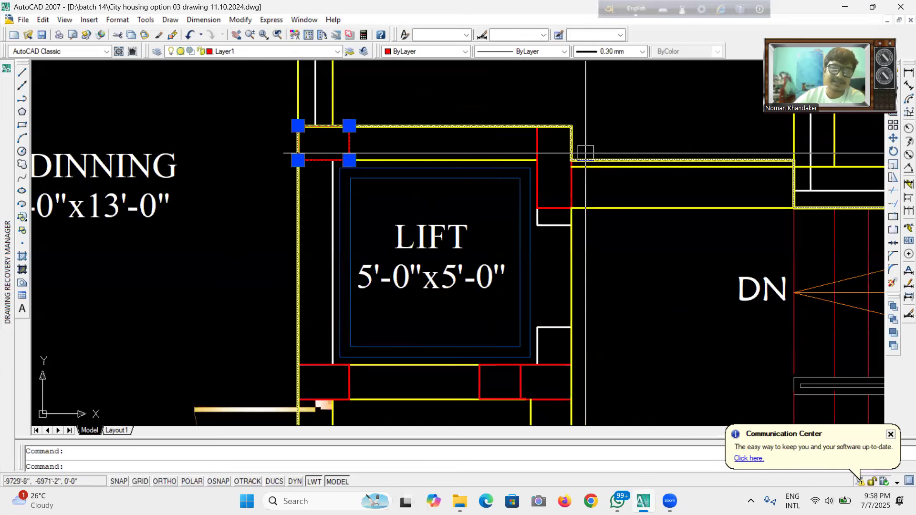
{"action": "left_click", "coordinate": [533, 145]}
{"action": "scroll", "coordinate": [511, 227], "scroll_direction": "down", "scroll_amount": 6}
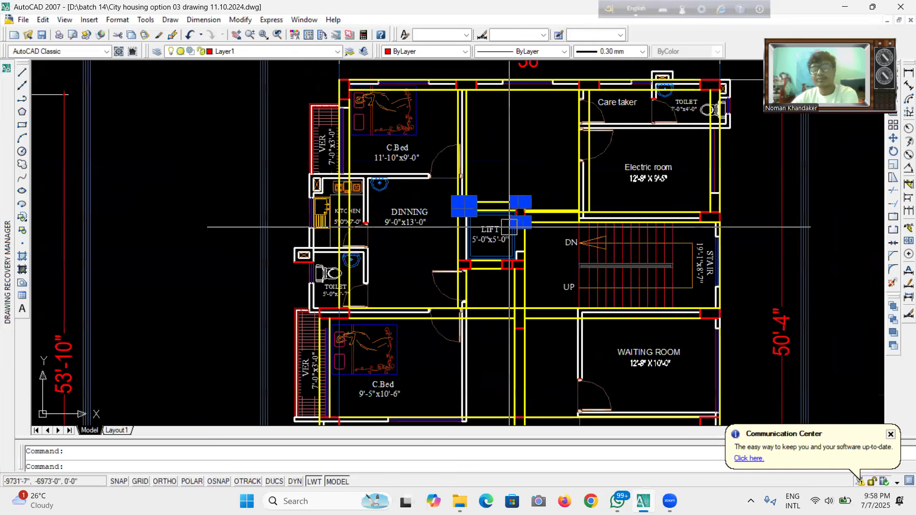
{"action": "key", "text": "Escape"}
{"action": "scroll", "coordinate": [516, 255], "scroll_direction": "down", "scroll_amount": 8}
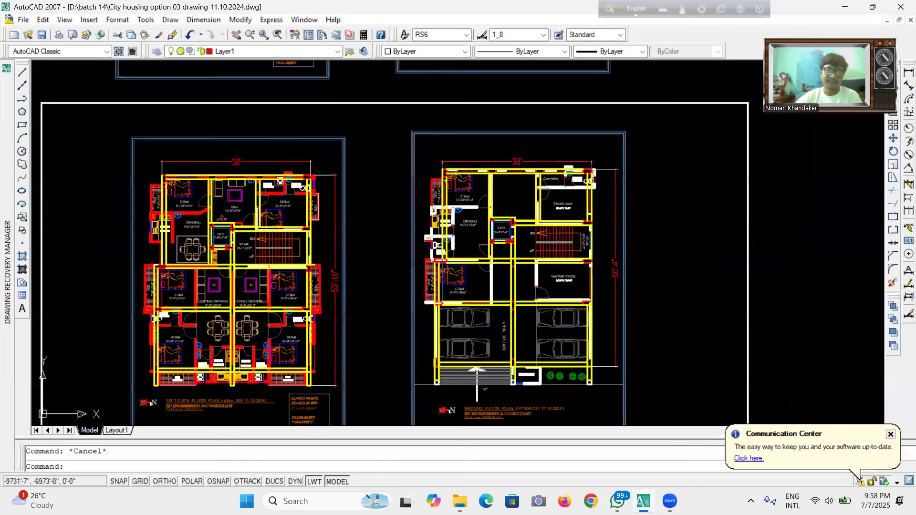
{"action": "scroll", "coordinate": [517, 254], "scroll_direction": "down", "scroll_amount": 2}
{"action": "scroll", "coordinate": [513, 243], "scroll_direction": "up", "scroll_amount": 10}
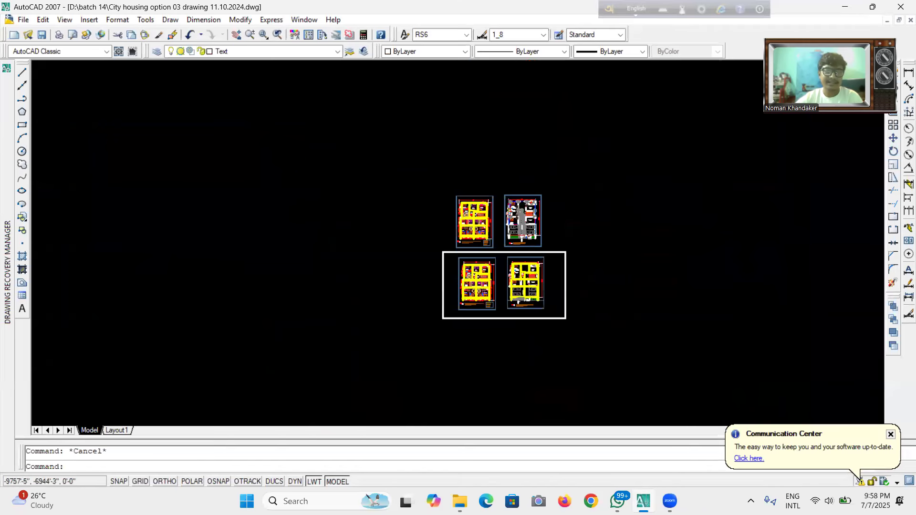
Zoom back out and inspect the ground floor's caretaker, electric room, lift, stair and waiting room layout.
{"action": "scroll", "coordinate": [501, 238], "scroll_direction": "down", "scroll_amount": 2}
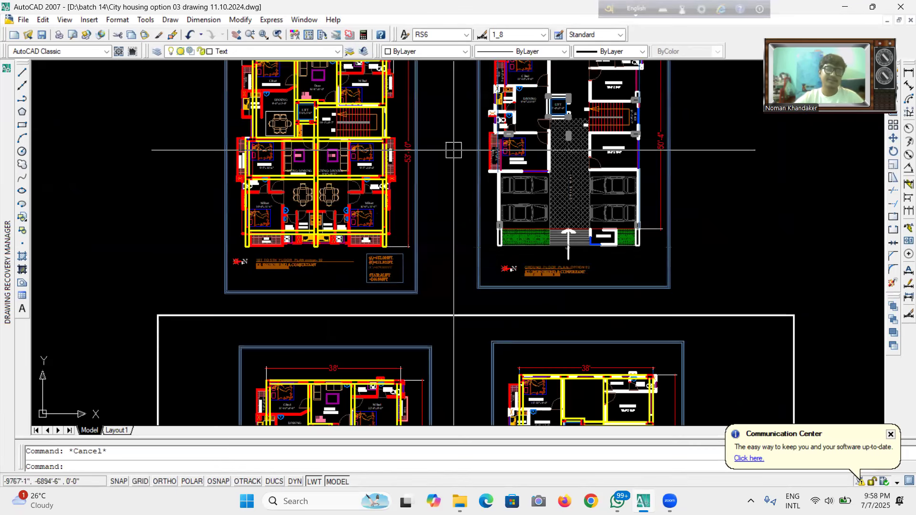
{"action": "scroll", "coordinate": [482, 157], "scroll_direction": "down", "scroll_amount": 5}
{"action": "scroll", "coordinate": [523, 170], "scroll_direction": "up", "scroll_amount": 8}
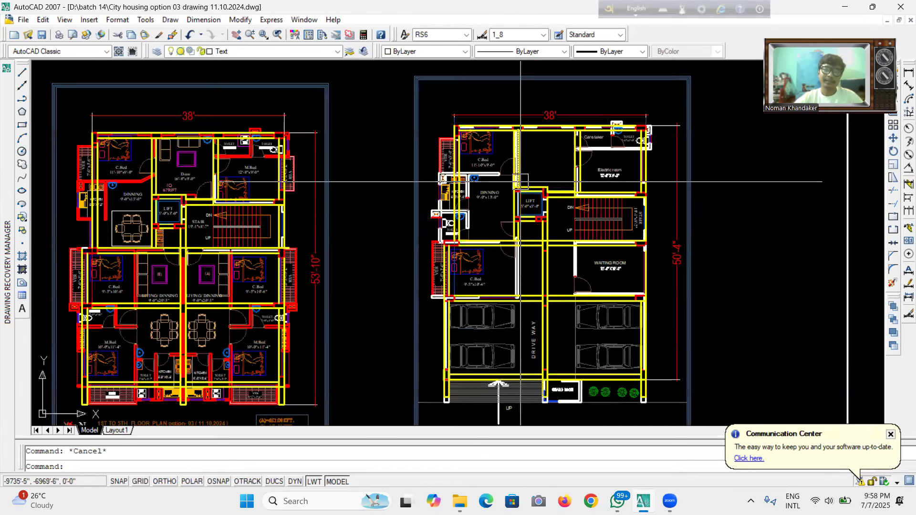
{"action": "scroll", "coordinate": [470, 136], "scroll_direction": "up", "scroll_amount": 5}
{"action": "scroll", "coordinate": [544, 159], "scroll_direction": "down", "scroll_amount": 5}
{"action": "scroll", "coordinate": [633, 140], "scroll_direction": "up", "scroll_amount": 3}
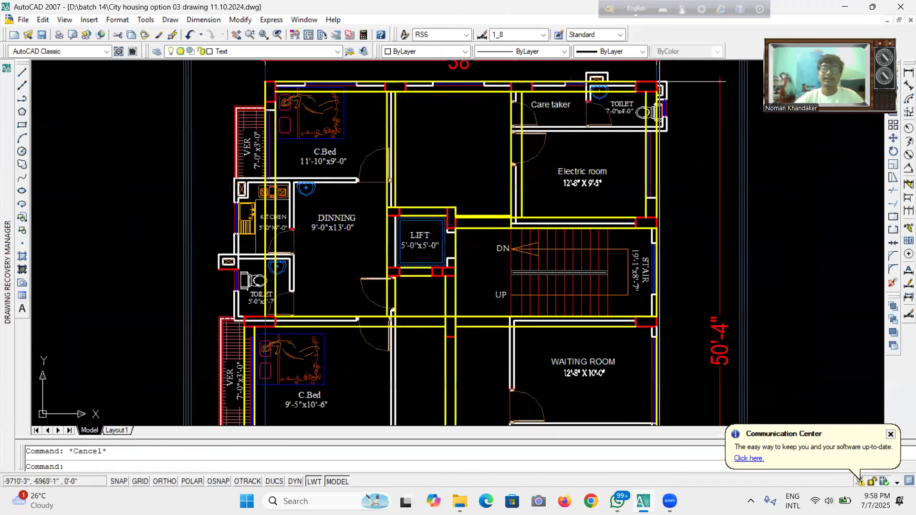
{"action": "scroll", "coordinate": [620, 157], "scroll_direction": "down", "scroll_amount": 5}
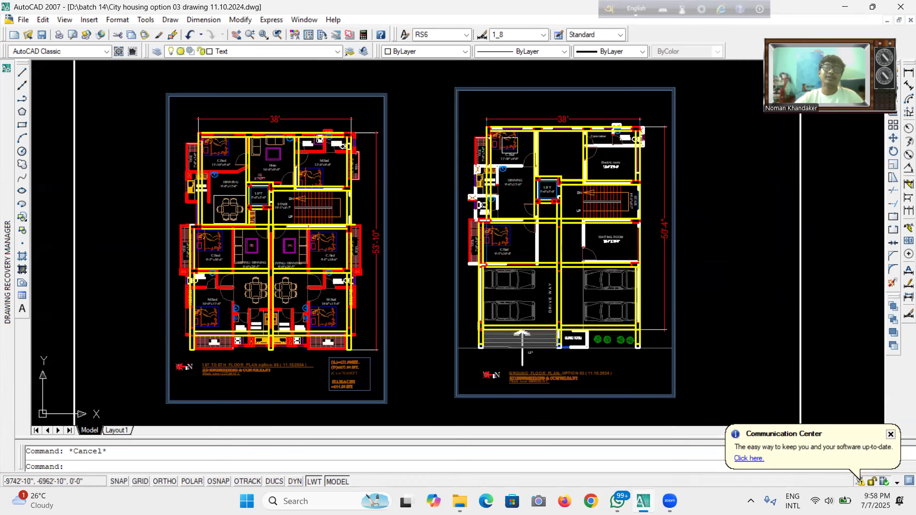
{"action": "scroll", "coordinate": [503, 161], "scroll_direction": "up", "scroll_amount": 4}
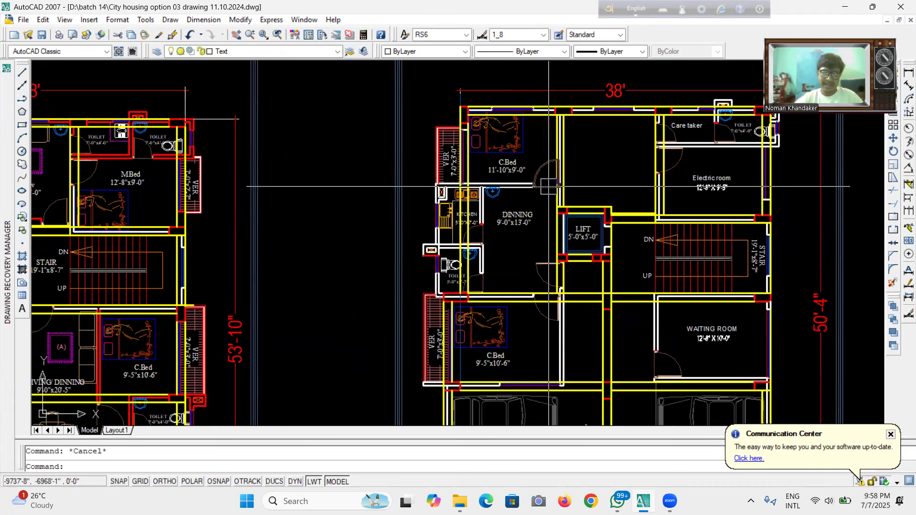
Zoom into the ground floor plan's parking bays, drive way and guard room to examine them.
{"action": "scroll", "coordinate": [549, 198], "scroll_direction": "down", "scroll_amount": 6}
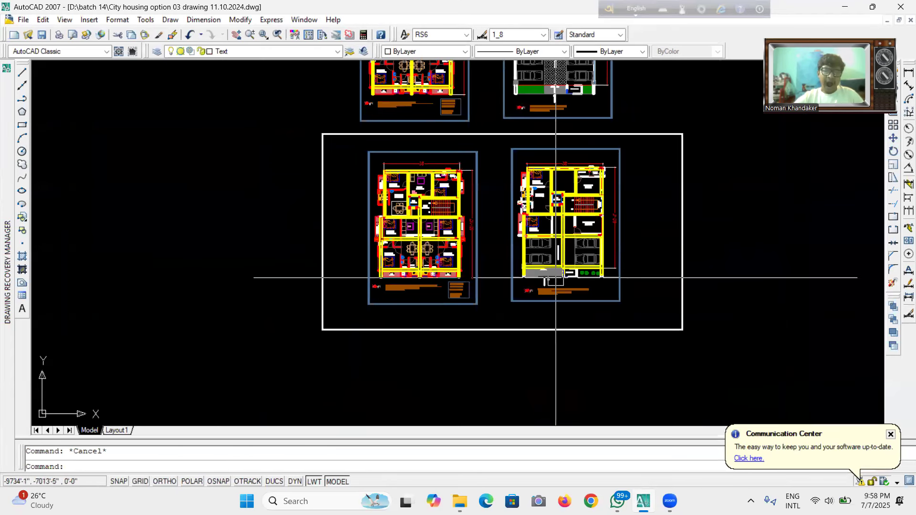
{"action": "scroll", "coordinate": [556, 278], "scroll_direction": "up", "scroll_amount": 4}
{"action": "scroll", "coordinate": [558, 274], "scroll_direction": "down", "scroll_amount": 2}
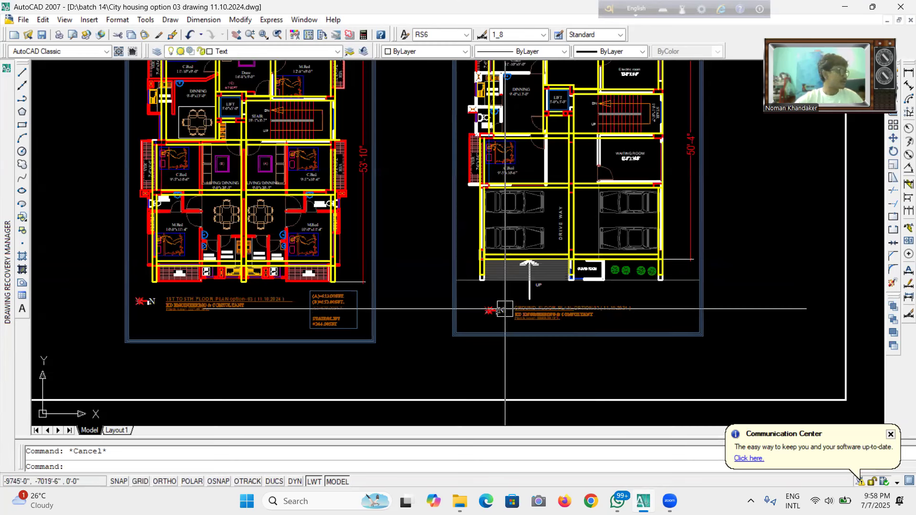
{"action": "scroll", "coordinate": [515, 224], "scroll_direction": "up", "scroll_amount": 3}
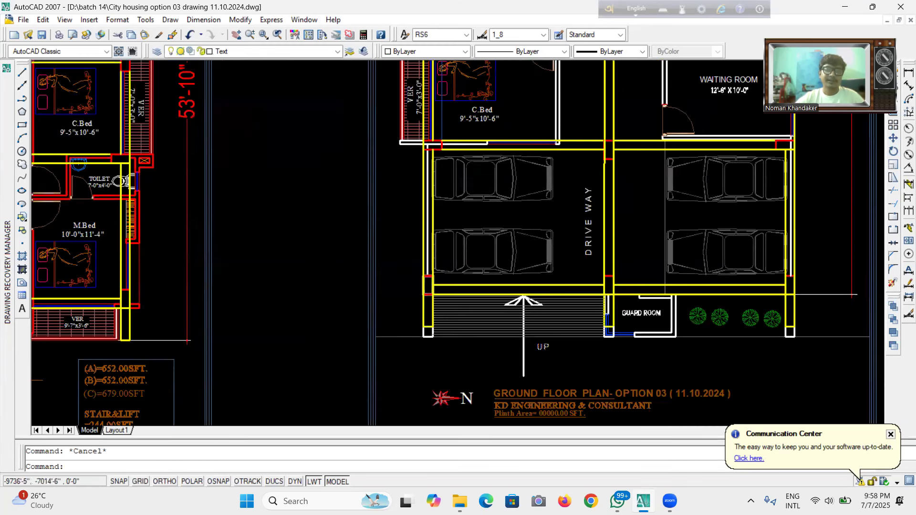
{"action": "scroll", "coordinate": [553, 344], "scroll_direction": "down", "scroll_amount": 6}
{"action": "scroll", "coordinate": [561, 286], "scroll_direction": "up", "scroll_amount": 4}
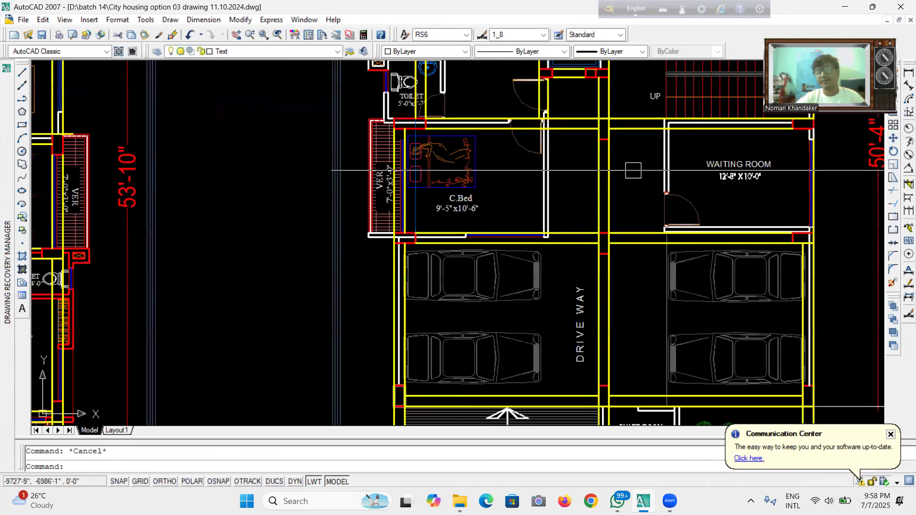
{"action": "scroll", "coordinate": [556, 193], "scroll_direction": "down", "scroll_amount": 2}
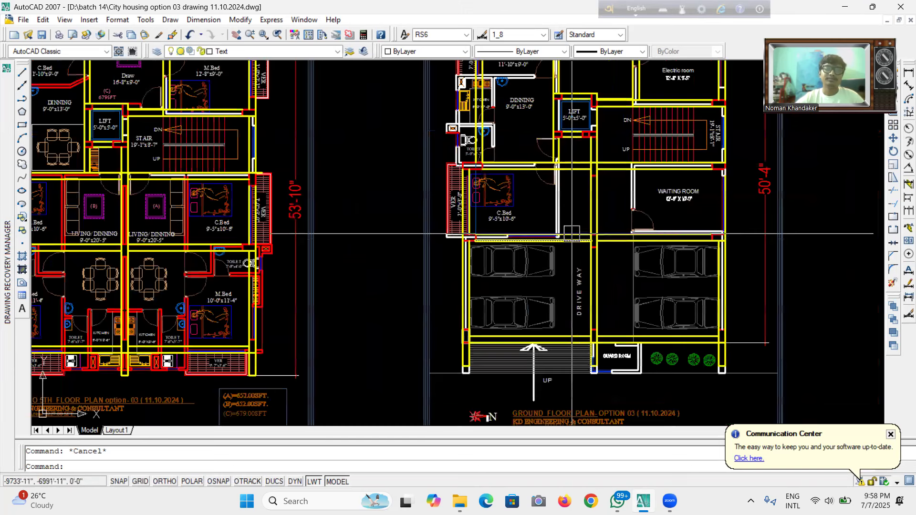
{"action": "scroll", "coordinate": [556, 194], "scroll_direction": "down", "scroll_amount": 2}
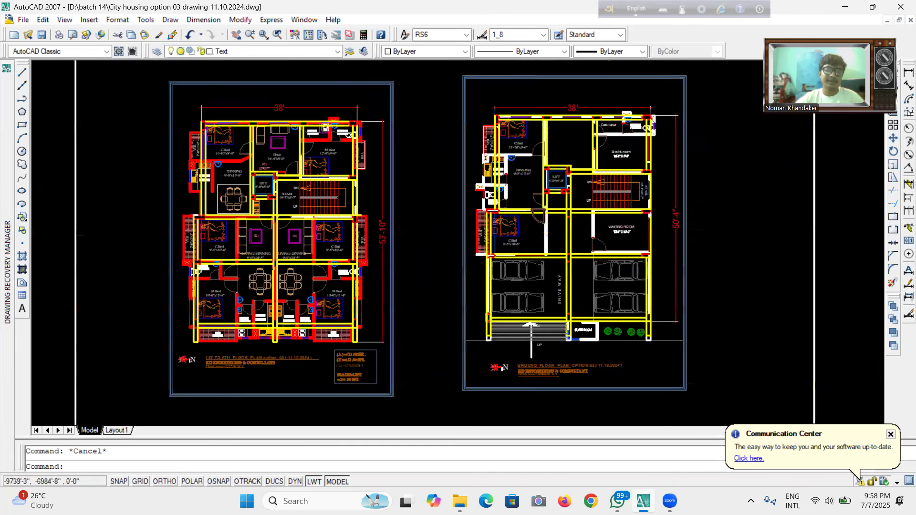
Examine the ground floor's rear bedroom, toilet and waiting room area, zooming between both plans.
{"action": "scroll", "coordinate": [435, 248], "scroll_direction": "up", "scroll_amount": 1}
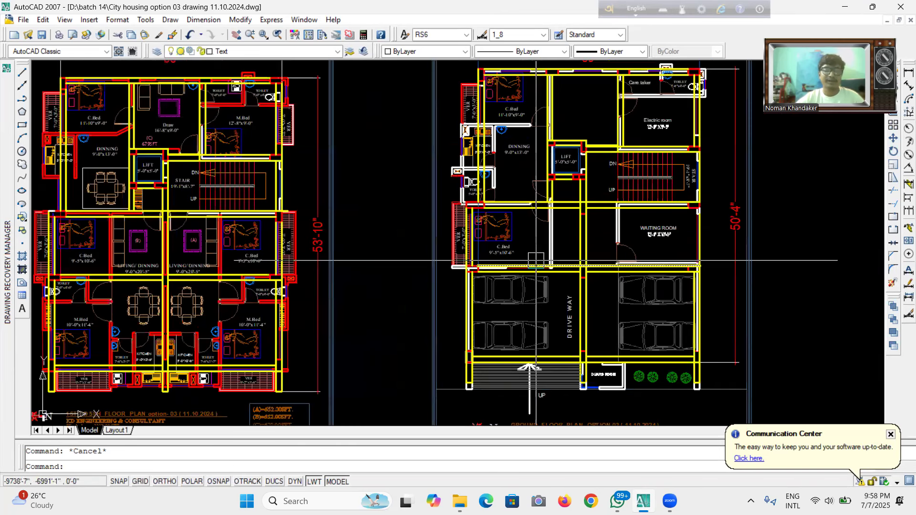
{"action": "scroll", "coordinate": [556, 268], "scroll_direction": "down", "scroll_amount": 2}
{"action": "scroll", "coordinate": [548, 280], "scroll_direction": "down", "scroll_amount": 2}
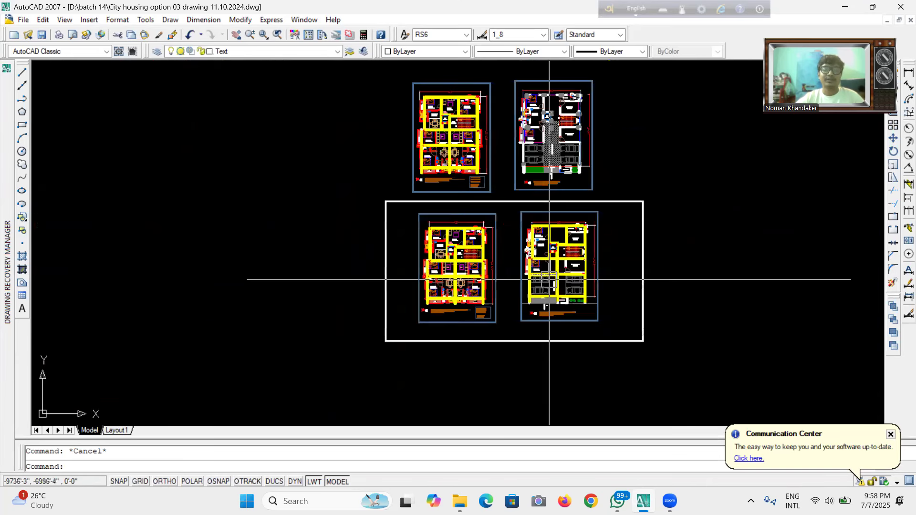
{"action": "scroll", "coordinate": [549, 272], "scroll_direction": "up", "scroll_amount": 1}
{"action": "scroll", "coordinate": [545, 275], "scroll_direction": "up", "scroll_amount": 2}
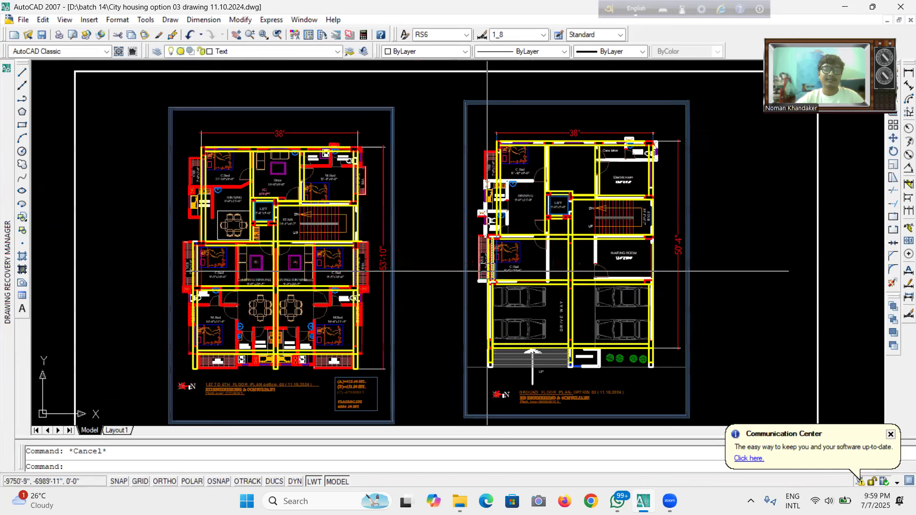
{"action": "scroll", "coordinate": [572, 270], "scroll_direction": "up", "scroll_amount": 1}
{"action": "scroll", "coordinate": [579, 267], "scroll_direction": "up", "scroll_amount": 2}
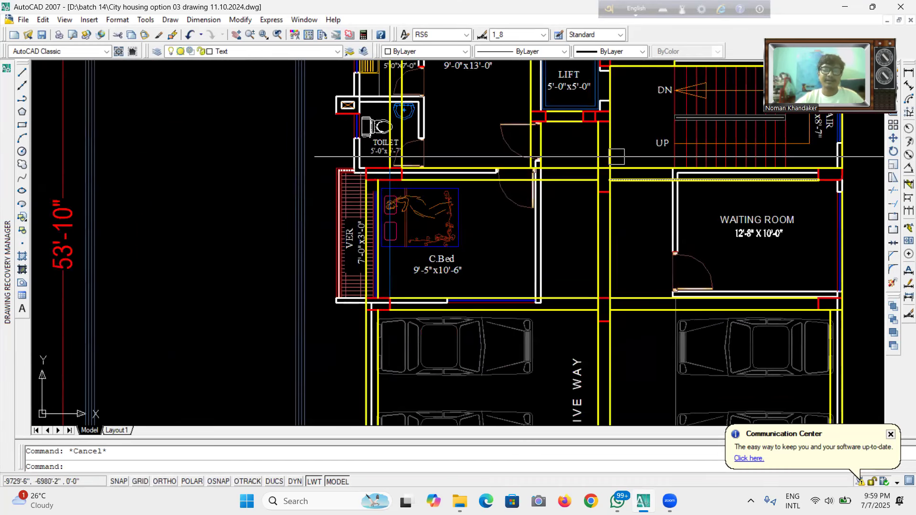
{"action": "scroll", "coordinate": [575, 286], "scroll_direction": "down", "scroll_amount": 2}
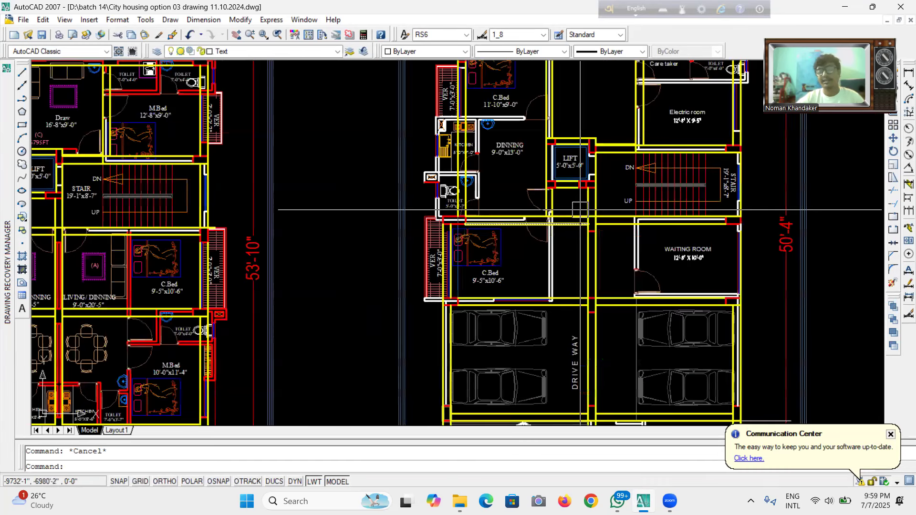
{"action": "scroll", "coordinate": [602, 200], "scroll_direction": "up", "scroll_amount": 2}
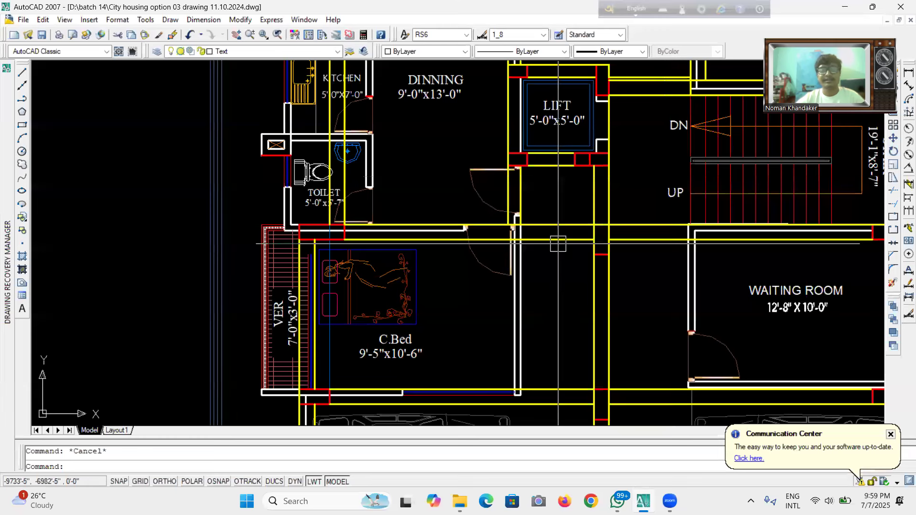
{"action": "scroll", "coordinate": [528, 315], "scroll_direction": "down", "scroll_amount": 3}
{"action": "scroll", "coordinate": [567, 282], "scroll_direction": "up", "scroll_amount": 2}
{"action": "scroll", "coordinate": [575, 227], "scroll_direction": "down", "scroll_amount": 3}
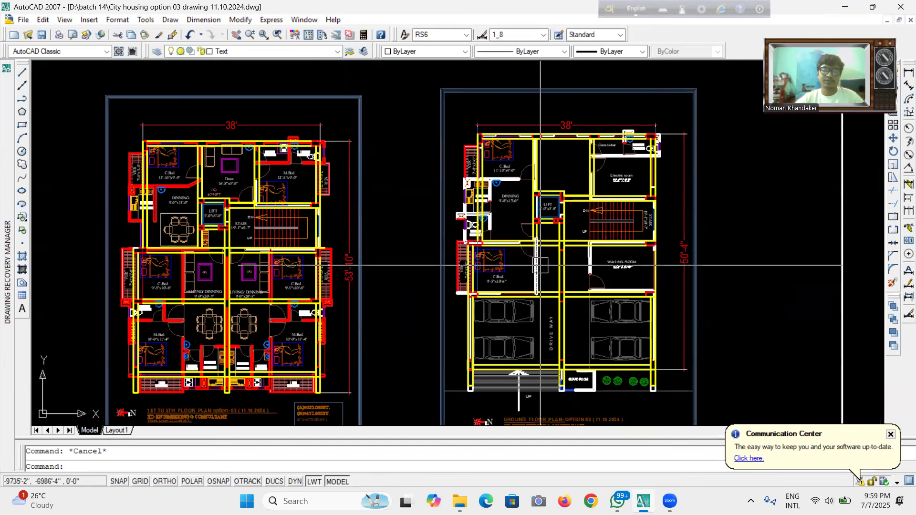
{"action": "scroll", "coordinate": [577, 330], "scroll_direction": "up", "scroll_amount": 2}
{"action": "scroll", "coordinate": [664, 212], "scroll_direction": "down", "scroll_amount": 3}
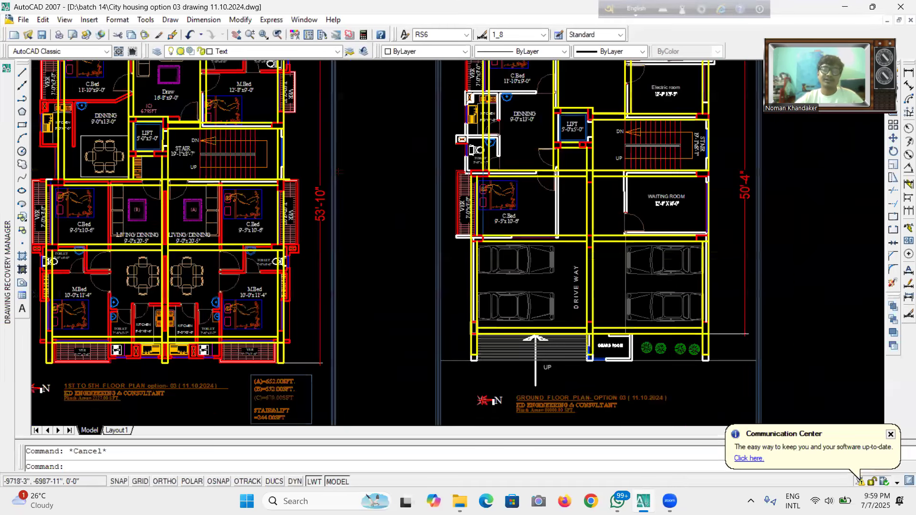
{"action": "scroll", "coordinate": [663, 211], "scroll_direction": "up", "scroll_amount": 3}
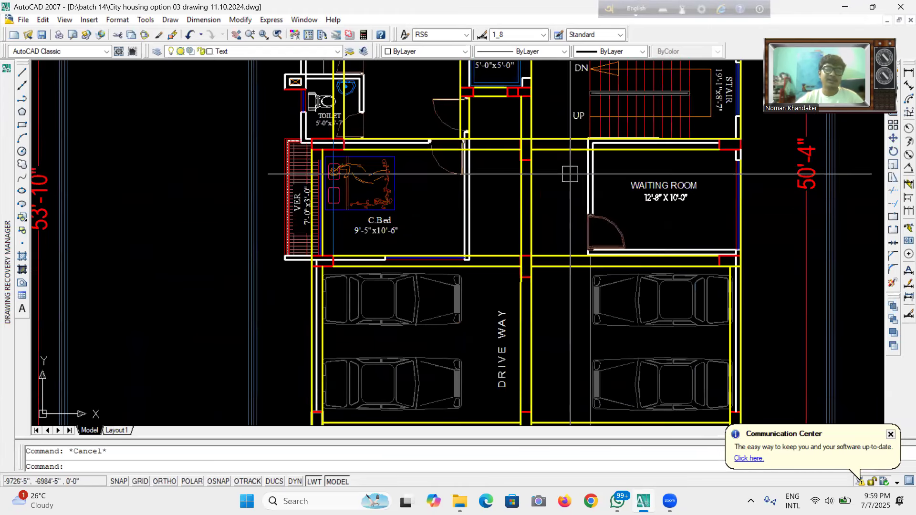
{"action": "scroll", "coordinate": [437, 209], "scroll_direction": "down", "scroll_amount": 3}
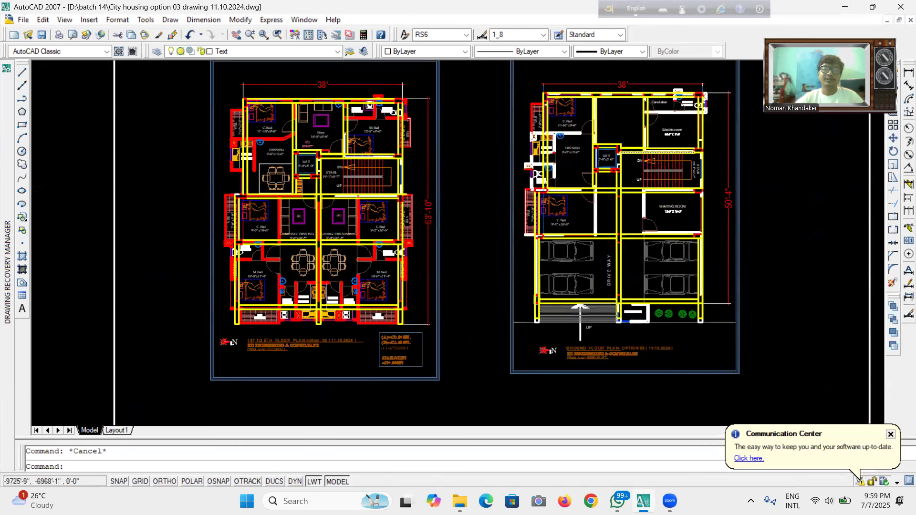
Inspect the ground floor's dining, lift, stair, caretaker and electric room layout at close range.
{"action": "scroll", "coordinate": [661, 114], "scroll_direction": "up", "scroll_amount": 4}
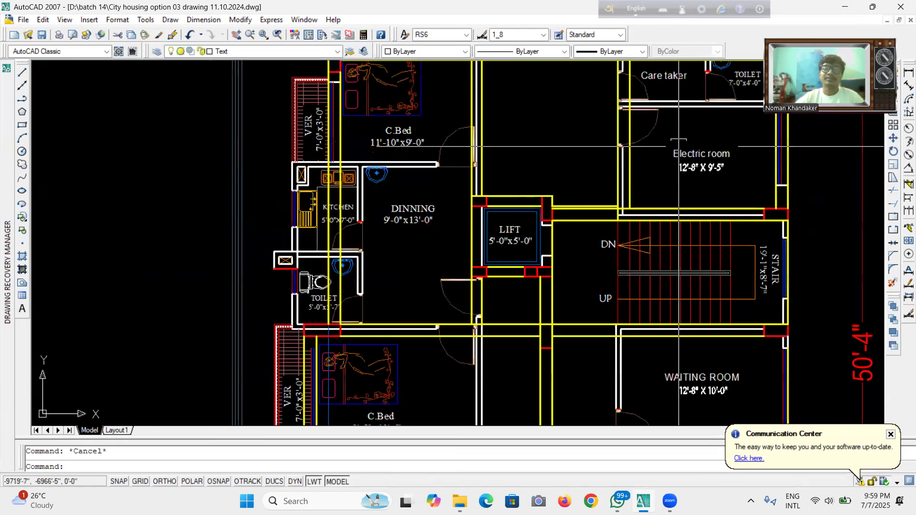
{"action": "scroll", "coordinate": [696, 140], "scroll_direction": "down", "scroll_amount": 2}
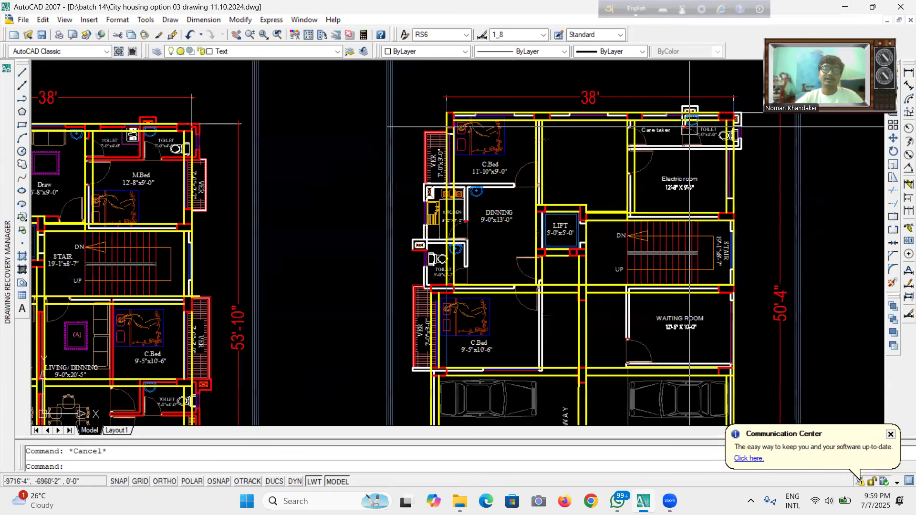
{"action": "scroll", "coordinate": [689, 129], "scroll_direction": "up", "scroll_amount": 2}
{"action": "scroll", "coordinate": [581, 170], "scroll_direction": "down", "scroll_amount": 5}
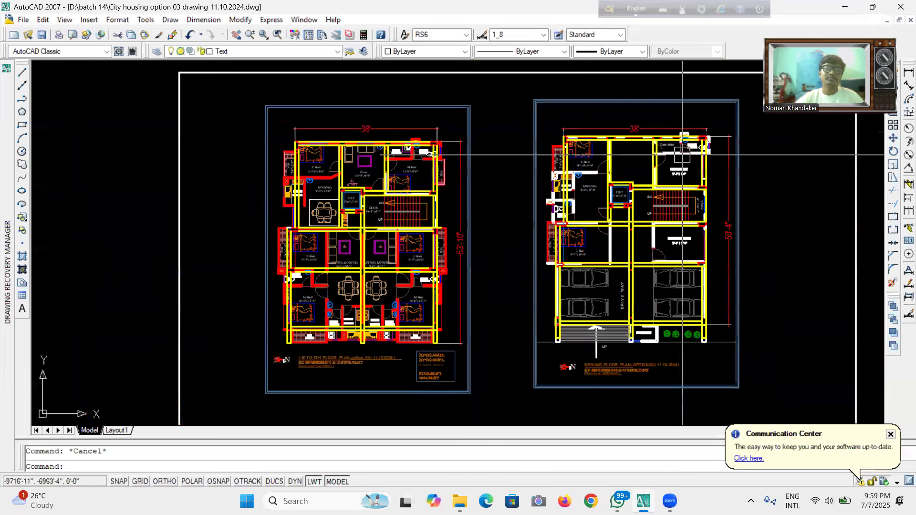
{"action": "scroll", "coordinate": [582, 169], "scroll_direction": "up", "scroll_amount": 2}
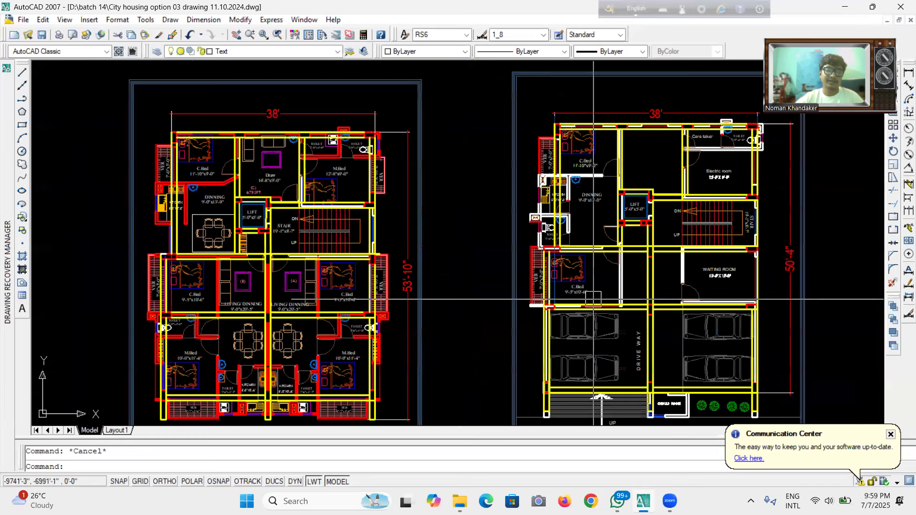
{"action": "scroll", "coordinate": [610, 127], "scroll_direction": "down", "scroll_amount": 3}
{"action": "scroll", "coordinate": [610, 127], "scroll_direction": "up", "scroll_amount": 1}
{"action": "scroll", "coordinate": [658, 263], "scroll_direction": "up", "scroll_amount": 1}
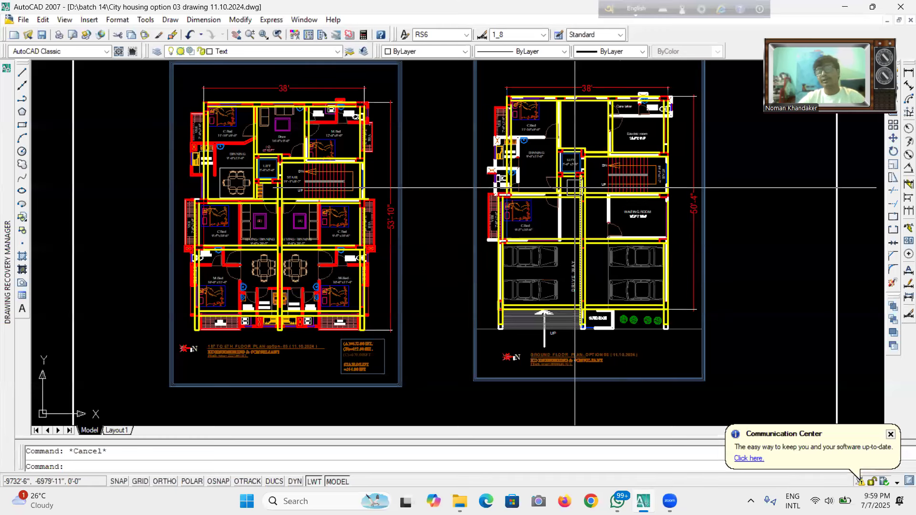
Compare the typical floor's bedrooms and living/dining units against the ground floor parking layout.
{"action": "scroll", "coordinate": [575, 188], "scroll_direction": "up", "scroll_amount": 2}
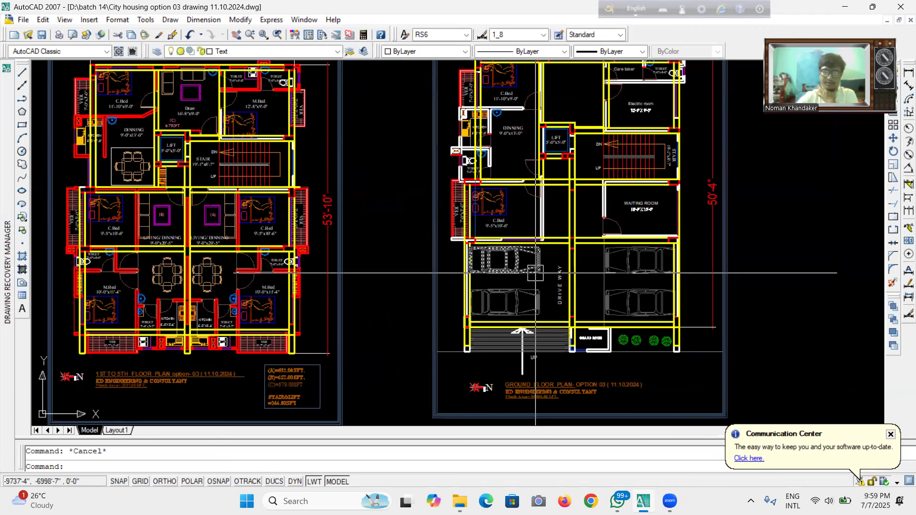
{"action": "scroll", "coordinate": [578, 143], "scroll_direction": "down", "scroll_amount": 5}
{"action": "scroll", "coordinate": [611, 224], "scroll_direction": "up", "scroll_amount": 3}
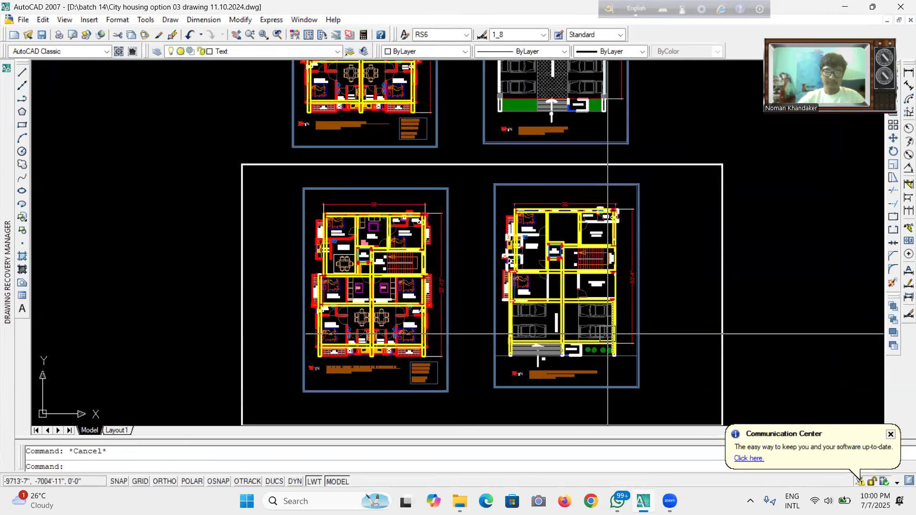
{"action": "scroll", "coordinate": [592, 356], "scroll_direction": "up", "scroll_amount": 3}
{"action": "scroll", "coordinate": [593, 356], "scroll_direction": "up", "scroll_amount": 2}
{"action": "scroll", "coordinate": [592, 356], "scroll_direction": "down", "scroll_amount": 4}
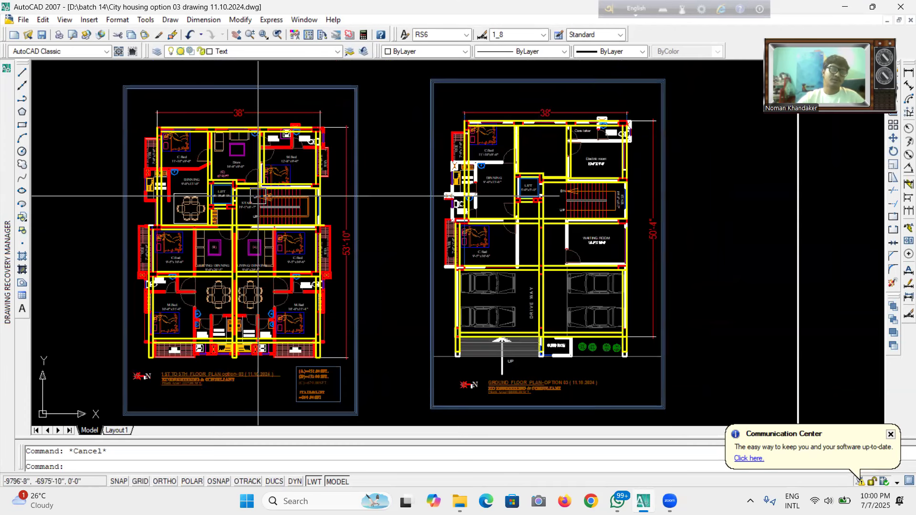
{"action": "scroll", "coordinate": [347, 196], "scroll_direction": "up", "scroll_amount": 2}
{"action": "scroll", "coordinate": [347, 196], "scroll_direction": "down", "scroll_amount": 3}
{"action": "scroll", "coordinate": [346, 196], "scroll_direction": "up", "scroll_amount": 3}
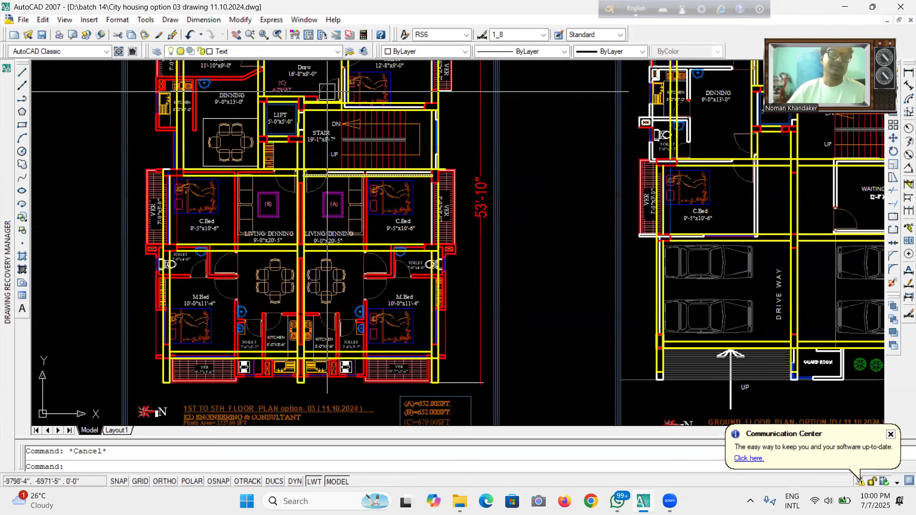
{"action": "scroll", "coordinate": [348, 323], "scroll_direction": "down", "scroll_amount": 3}
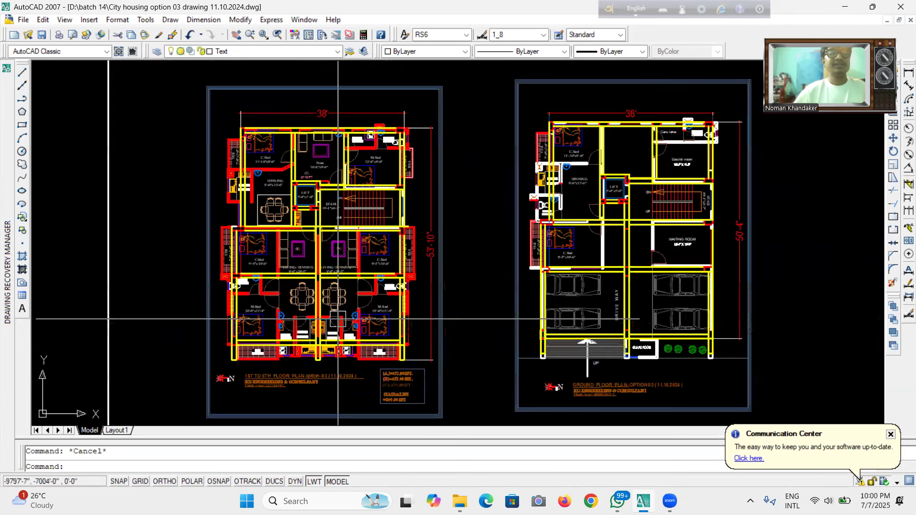
Examine the typical floor plan's draw room, dining, lift and stair core up close.
{"action": "scroll", "coordinate": [285, 163], "scroll_direction": "up", "scroll_amount": 4}
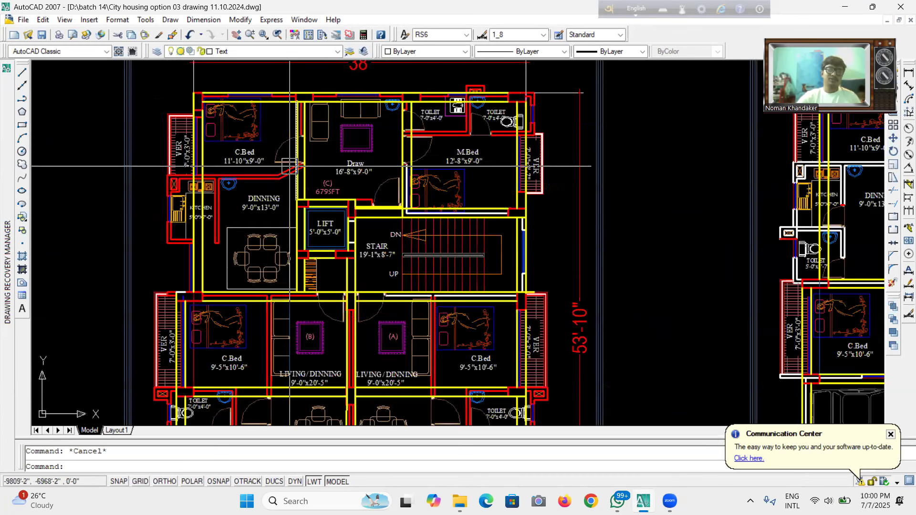
{"action": "scroll", "coordinate": [336, 265], "scroll_direction": "down", "scroll_amount": 3}
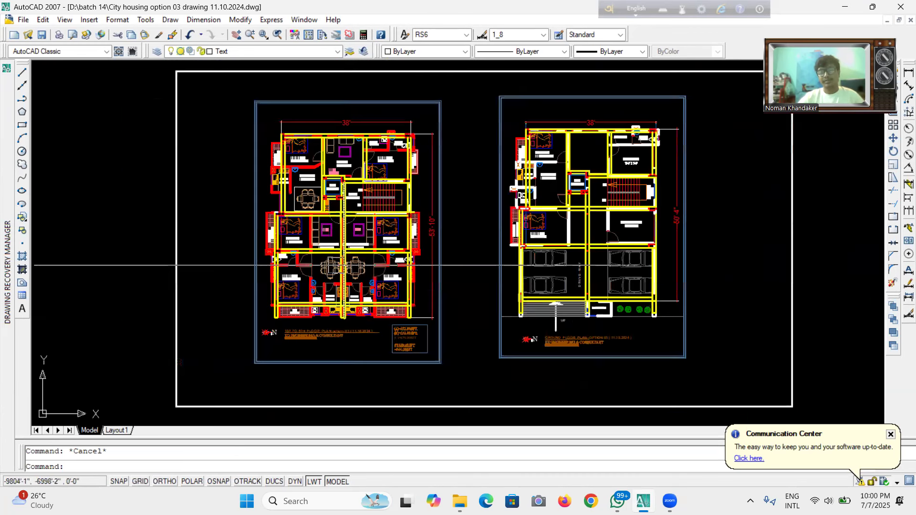
{"action": "scroll", "coordinate": [337, 265], "scroll_direction": "up", "scroll_amount": 3}
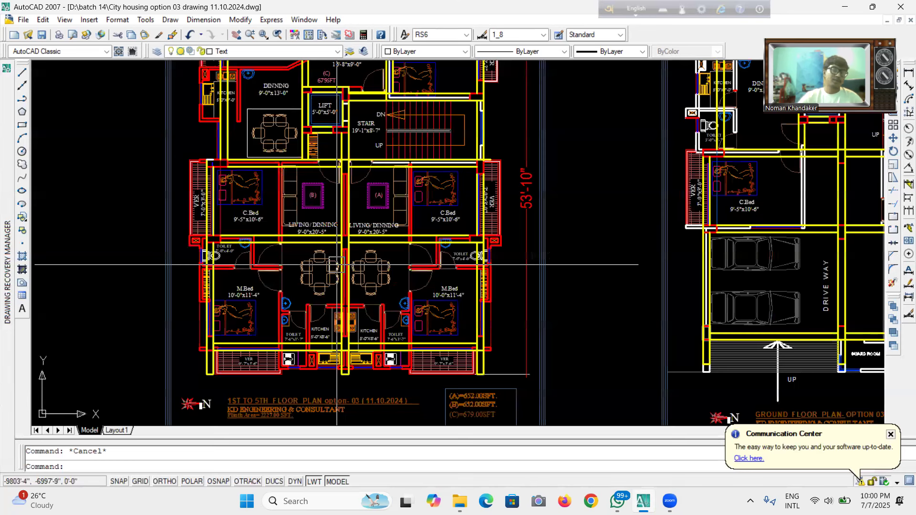
{"action": "scroll", "coordinate": [338, 266], "scroll_direction": "down", "scroll_amount": 2}
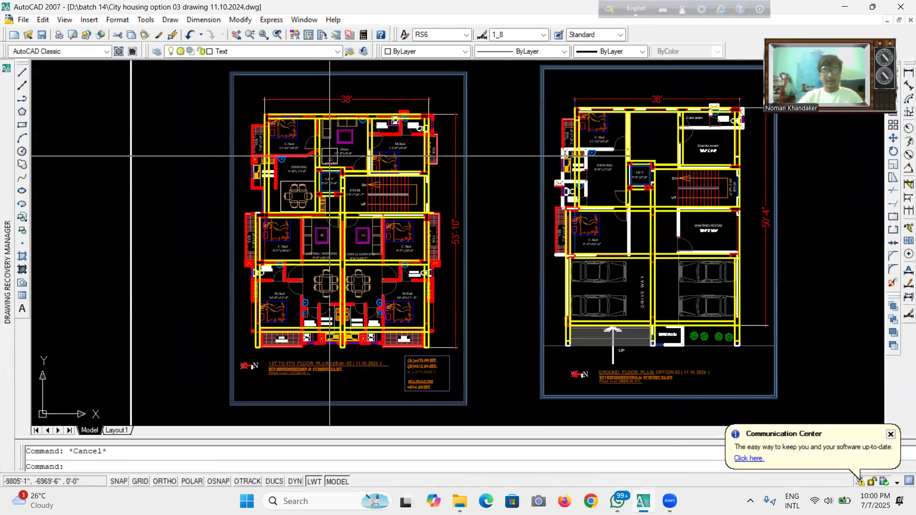
{"action": "scroll", "coordinate": [320, 162], "scroll_direction": "up", "scroll_amount": 3}
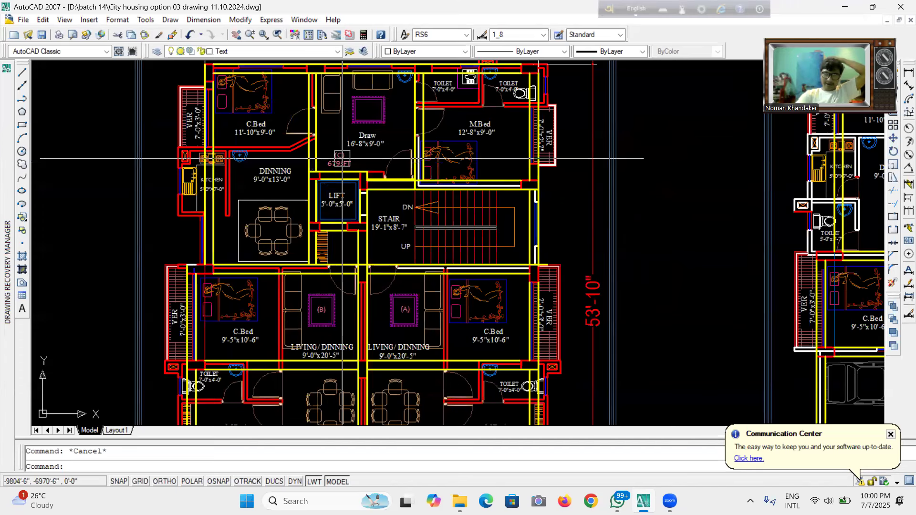
{"action": "scroll", "coordinate": [423, 252], "scroll_direction": "down", "scroll_amount": 4}
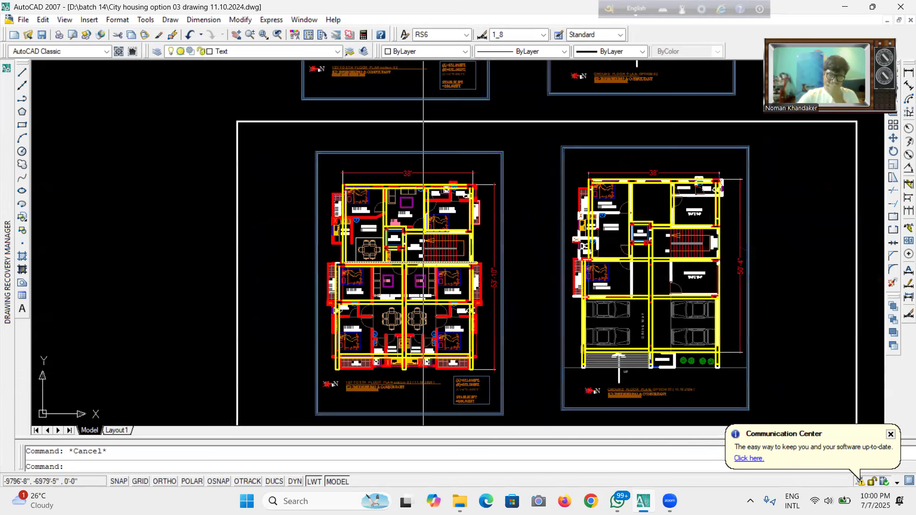
{"action": "scroll", "coordinate": [425, 245], "scroll_direction": "up", "scroll_amount": 3}
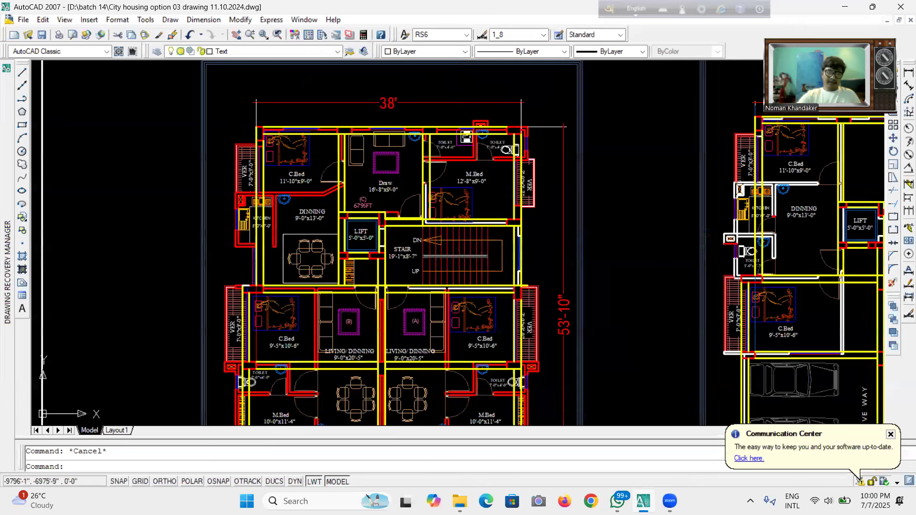
{"action": "scroll", "coordinate": [312, 114], "scroll_direction": "up", "scroll_amount": 4}
{"action": "scroll", "coordinate": [312, 114], "scroll_direction": "down", "scroll_amount": 4}
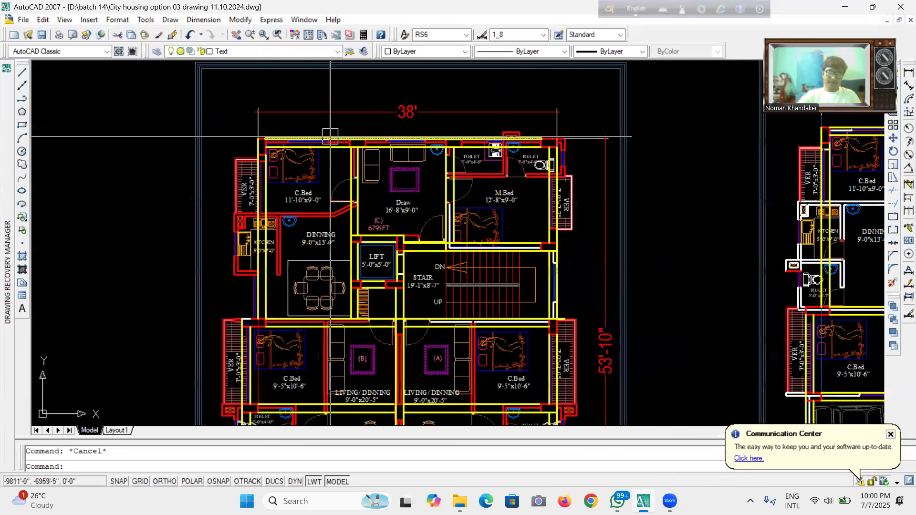
{"action": "scroll", "coordinate": [357, 176], "scroll_direction": "down", "scroll_amount": 2}
{"action": "scroll", "coordinate": [336, 158], "scroll_direction": "down", "scroll_amount": 2}
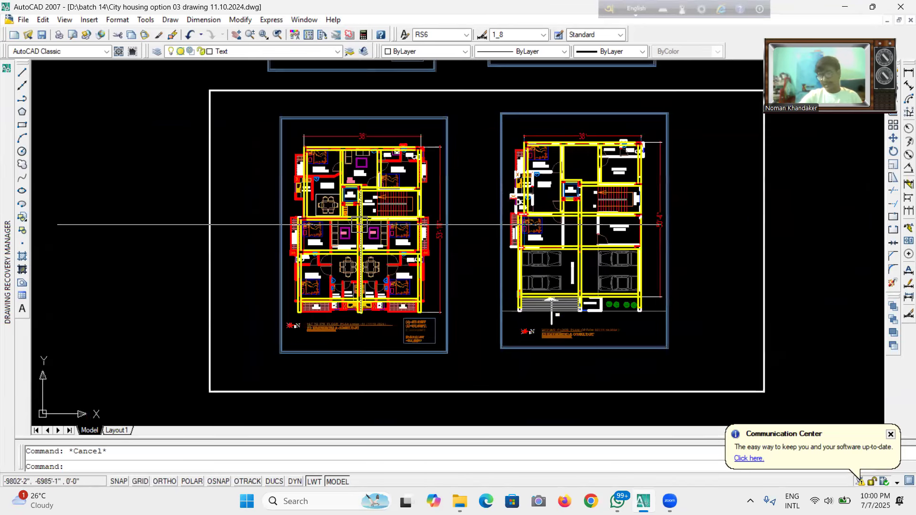
Compare the typical floor's living/dining and bedroom units with the ground floor's lift, stair and waiting room at close range.
{"action": "scroll", "coordinate": [366, 238], "scroll_direction": "up", "scroll_amount": 3}
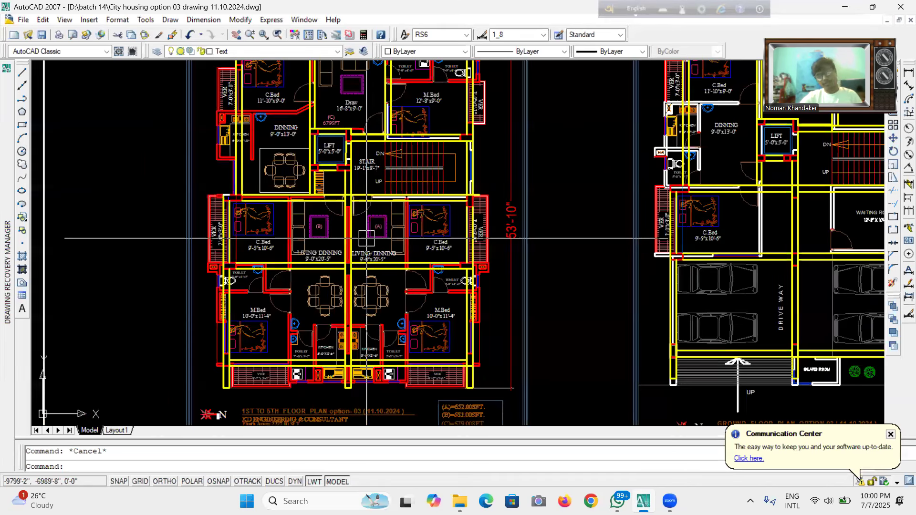
{"action": "scroll", "coordinate": [418, 232], "scroll_direction": "down", "scroll_amount": 1}
{"action": "scroll", "coordinate": [418, 232], "scroll_direction": "up", "scroll_amount": 3}
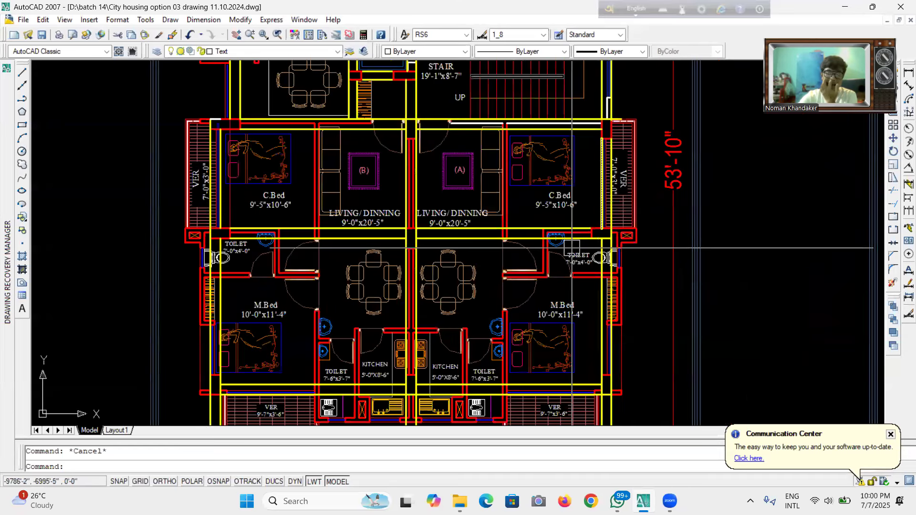
{"action": "scroll", "coordinate": [371, 244], "scroll_direction": "down", "scroll_amount": 3}
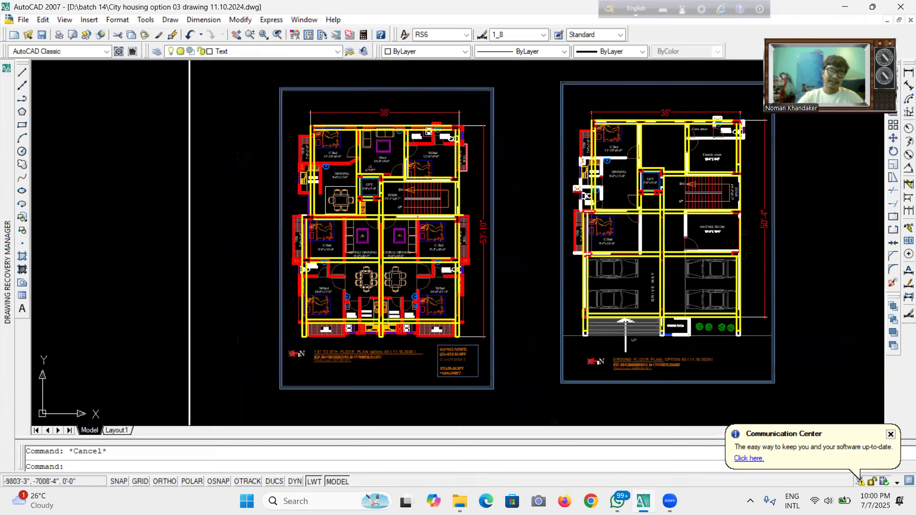
{"action": "scroll", "coordinate": [456, 125], "scroll_direction": "up", "scroll_amount": 2}
{"action": "scroll", "coordinate": [456, 125], "scroll_direction": "up", "scroll_amount": 2}
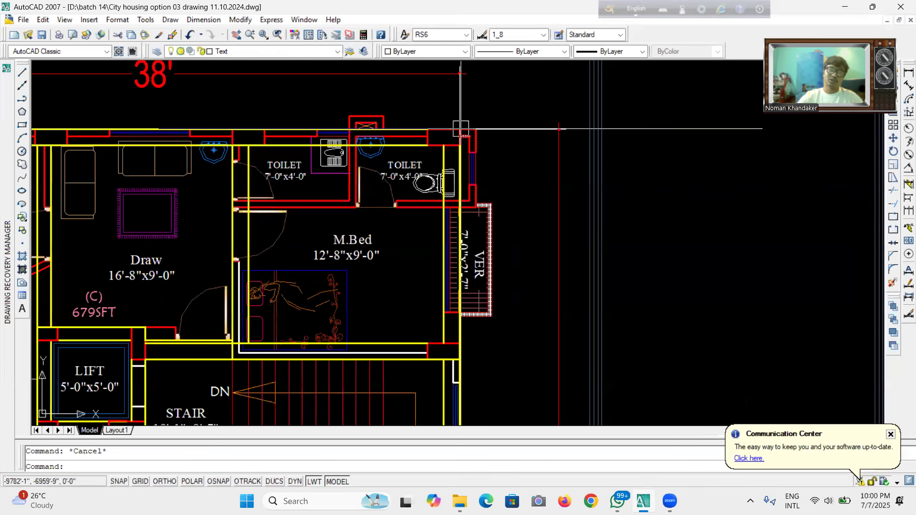
{"action": "scroll", "coordinate": [461, 133], "scroll_direction": "down", "scroll_amount": 1}
{"action": "scroll", "coordinate": [461, 136], "scroll_direction": "down", "scroll_amount": 3}
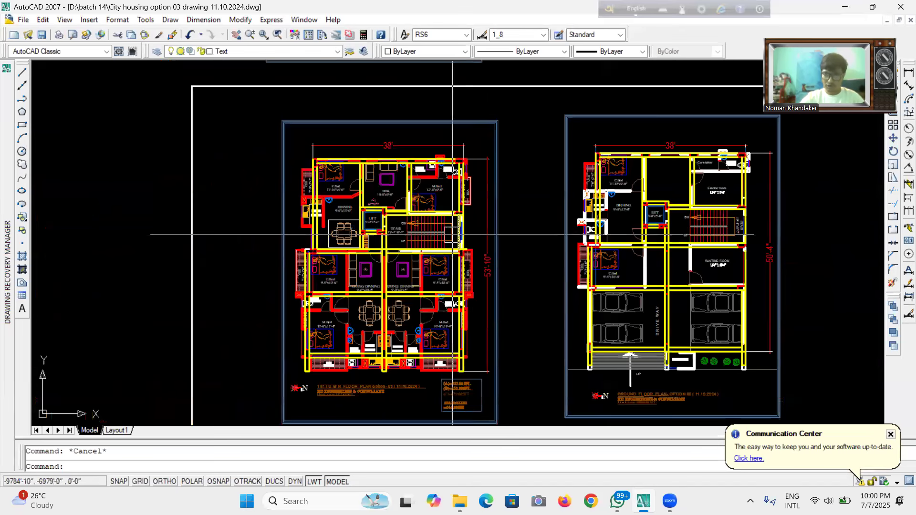
{"action": "scroll", "coordinate": [455, 220], "scroll_direction": "up", "scroll_amount": 2}
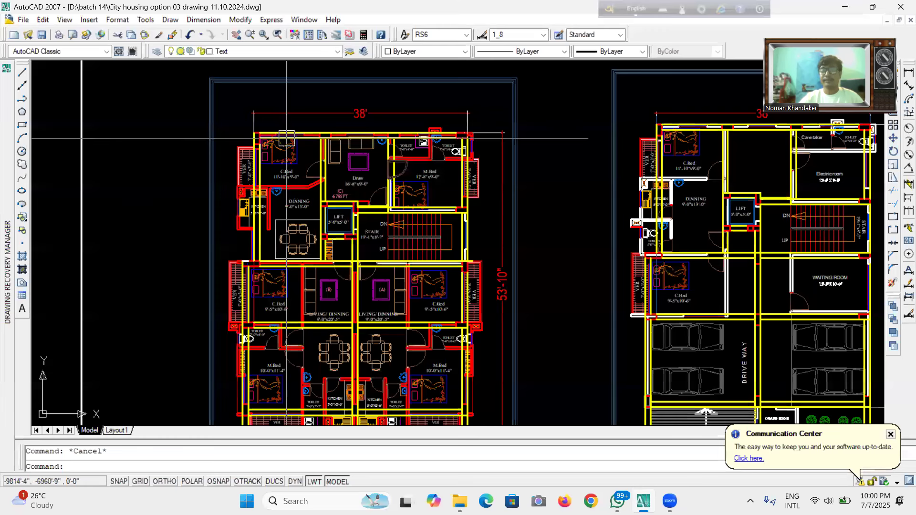
{"action": "scroll", "coordinate": [328, 185], "scroll_direction": "down", "scroll_amount": 5}
{"action": "scroll", "coordinate": [411, 339], "scroll_direction": "down", "scroll_amount": 2}
{"action": "scroll", "coordinate": [405, 267], "scroll_direction": "up", "scroll_amount": 6}
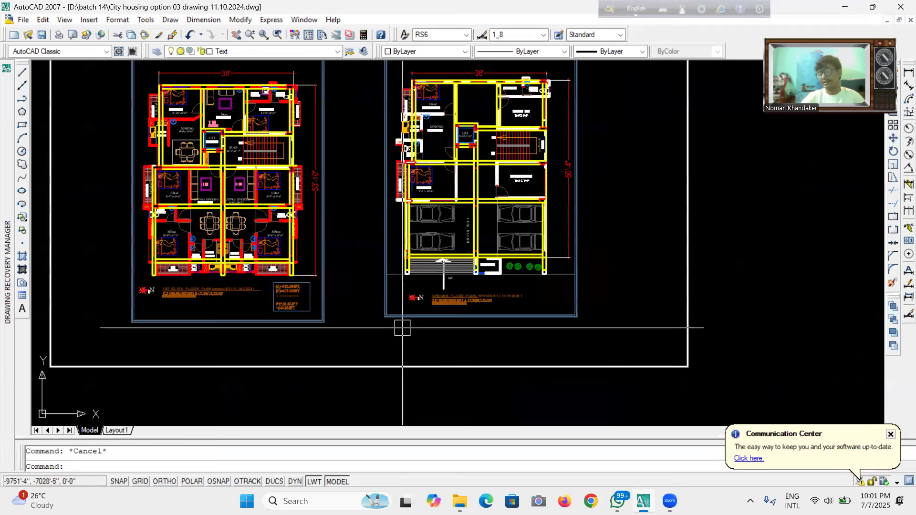
{"action": "scroll", "coordinate": [307, 134], "scroll_direction": "up", "scroll_amount": 3}
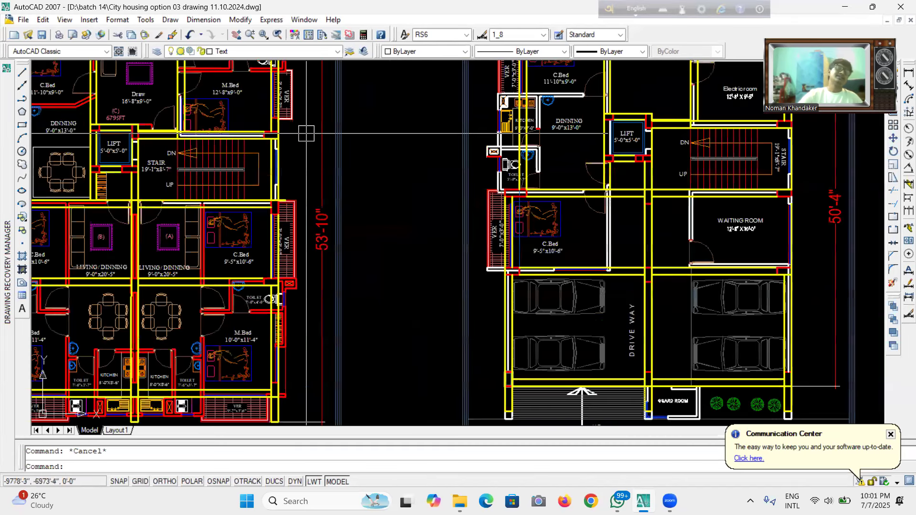
{"action": "scroll", "coordinate": [306, 134], "scroll_direction": "down", "scroll_amount": 2}
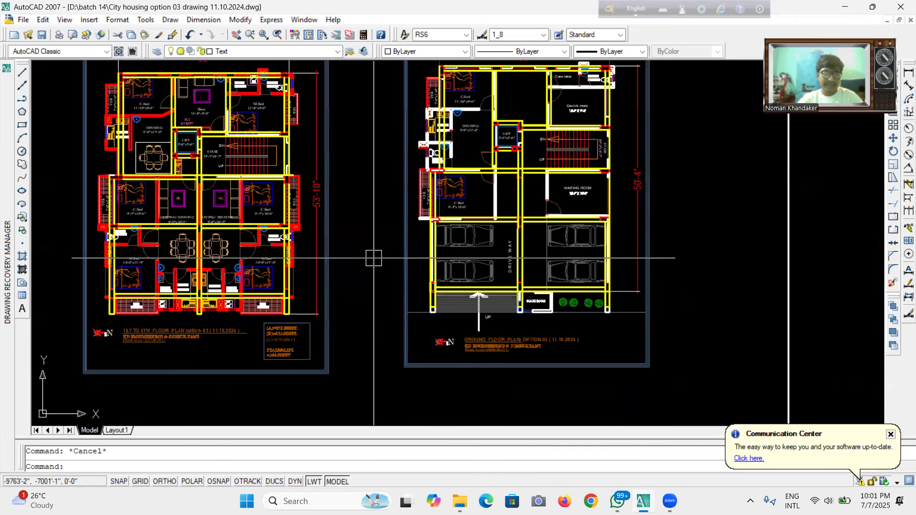
Survey the full set of plan sheets in the drawing at different zoom levels and save the drawing.
{"action": "scroll", "coordinate": [415, 339], "scroll_direction": "down", "scroll_amount": 2}
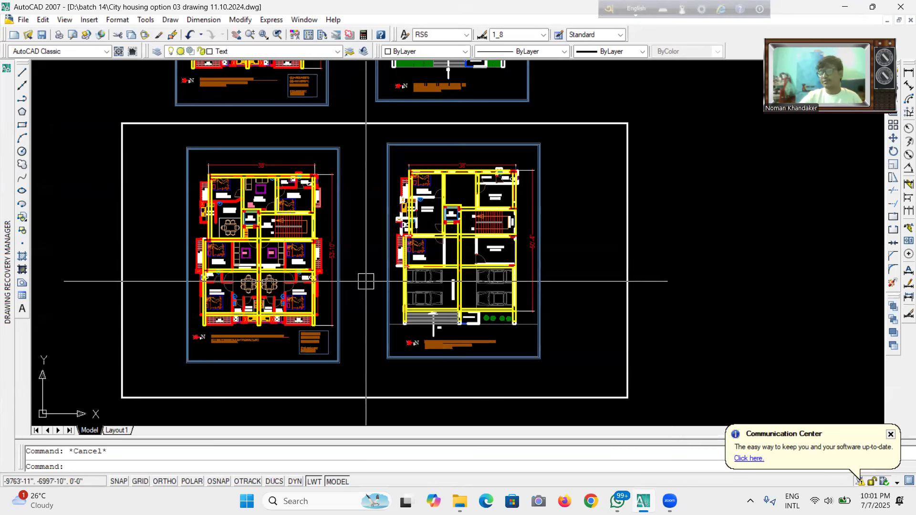
{"action": "scroll", "coordinate": [373, 285], "scroll_direction": "down", "scroll_amount": 2}
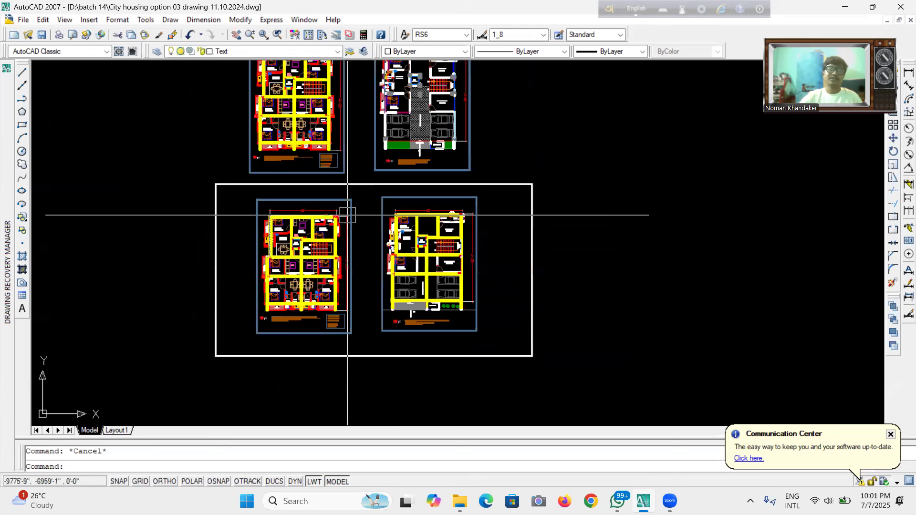
{"action": "scroll", "coordinate": [400, 297], "scroll_direction": "up", "scroll_amount": 2}
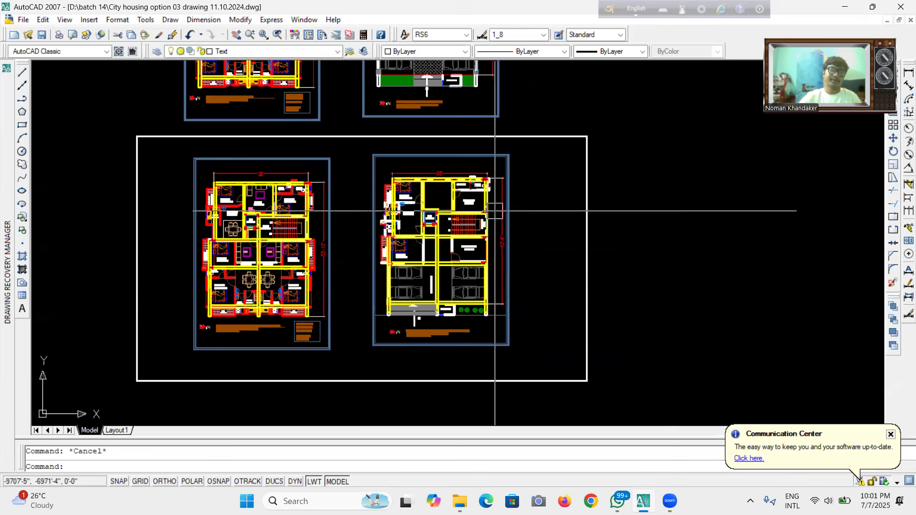
{"action": "scroll", "coordinate": [356, 228], "scroll_direction": "down", "scroll_amount": 3}
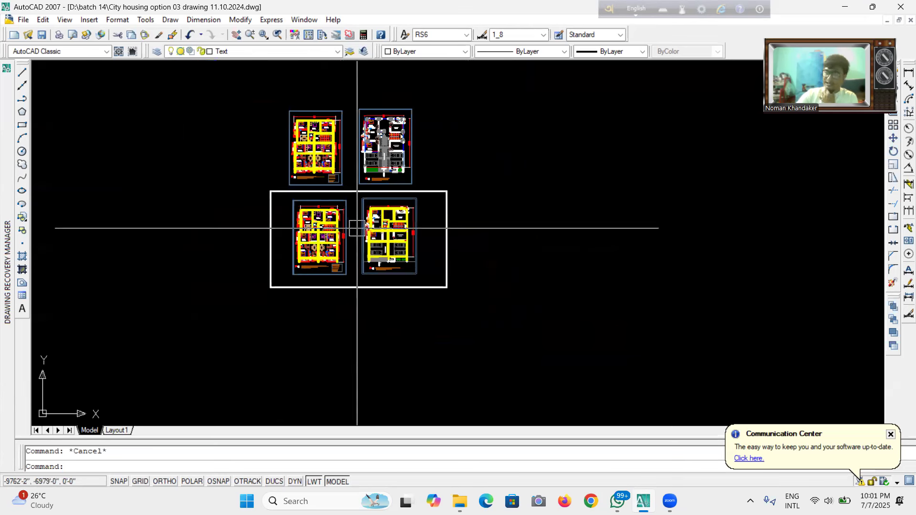
{"action": "scroll", "coordinate": [330, 205], "scroll_direction": "up", "scroll_amount": 3}
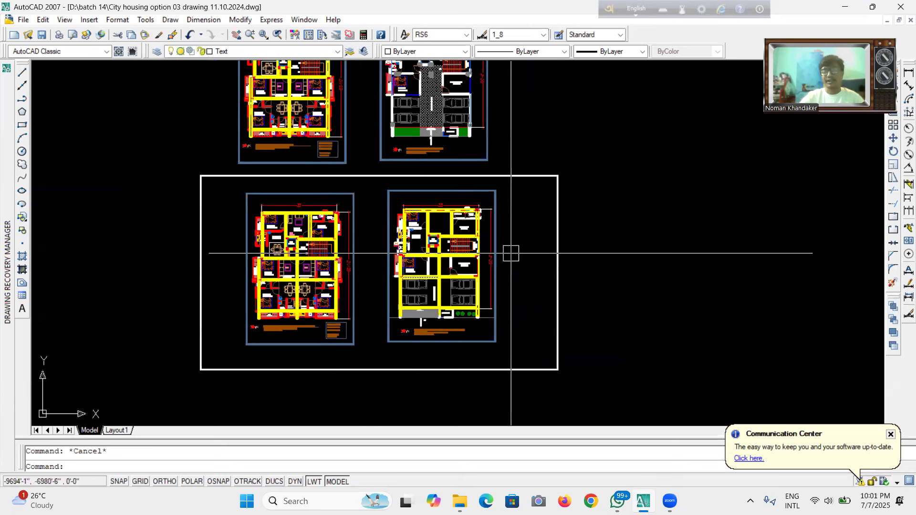
{"action": "scroll", "coordinate": [398, 269], "scroll_direction": "up", "scroll_amount": 3}
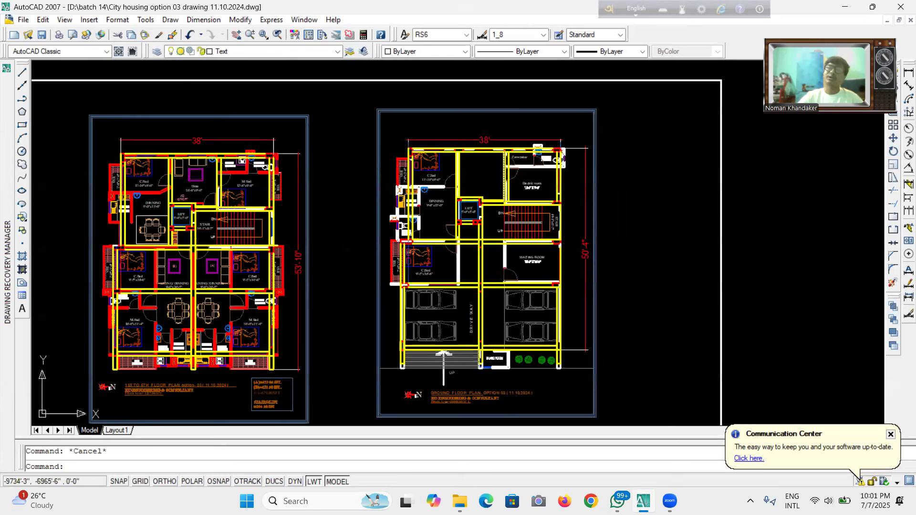
{"action": "scroll", "coordinate": [477, 181], "scroll_direction": "down", "scroll_amount": 2}
{"action": "scroll", "coordinate": [479, 180], "scroll_direction": "down", "scroll_amount": 2}
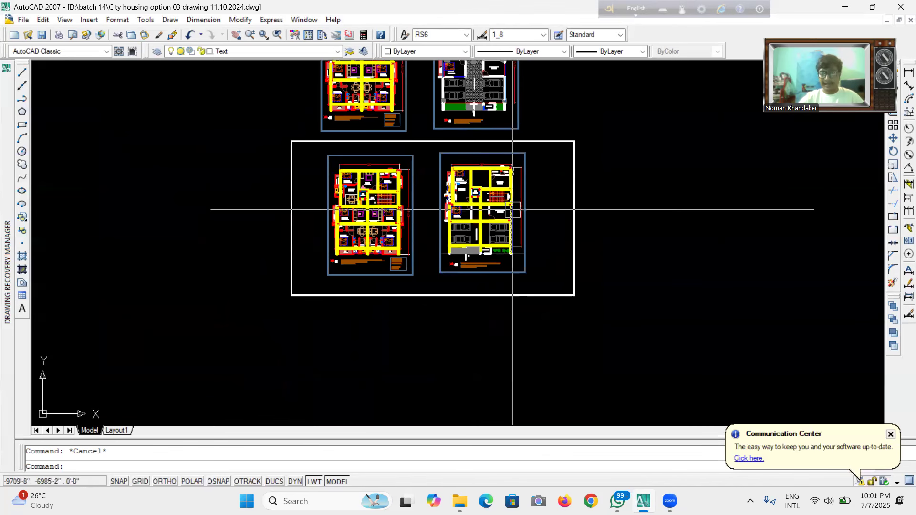
{"action": "scroll", "coordinate": [507, 176], "scroll_direction": "up", "scroll_amount": 3}
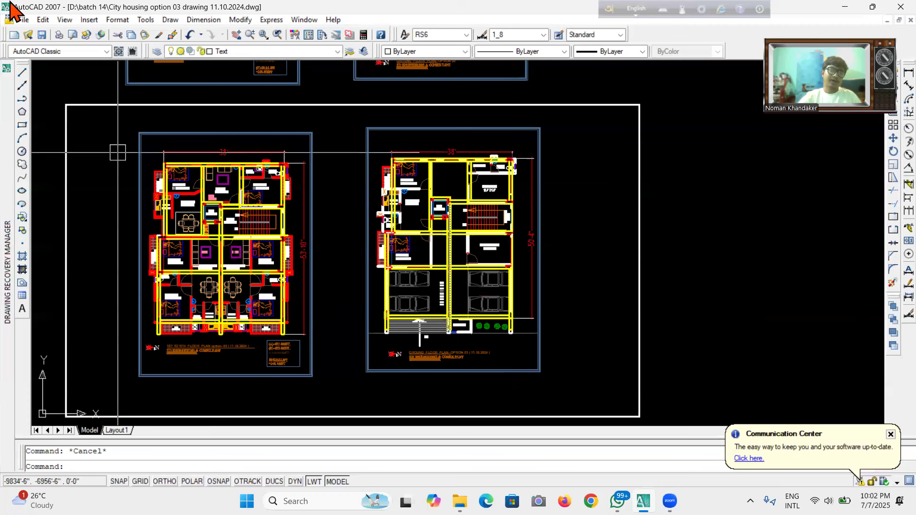
{"action": "left_click", "coordinate": [42, 34]}
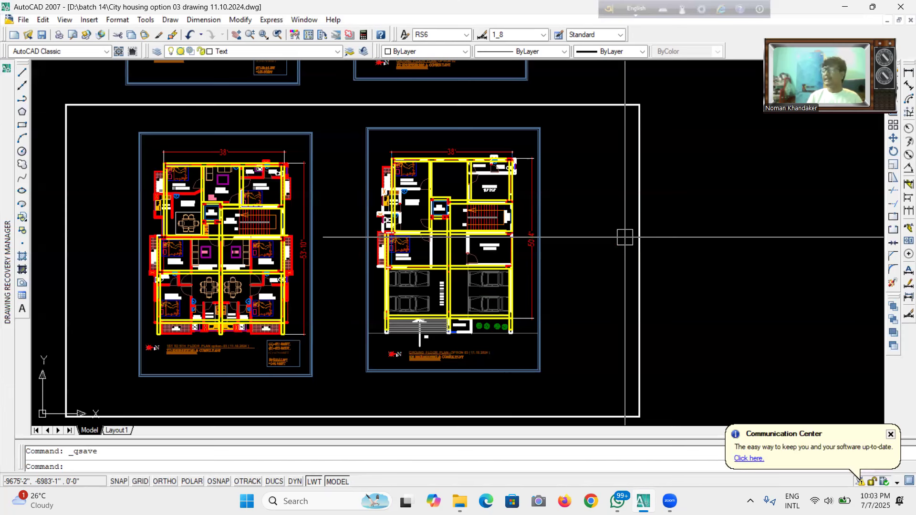
Select the corner column beside the ground floor C.Bed and the next column along the front wall.
{"action": "scroll", "coordinate": [389, 203], "scroll_direction": "up", "scroll_amount": 9}
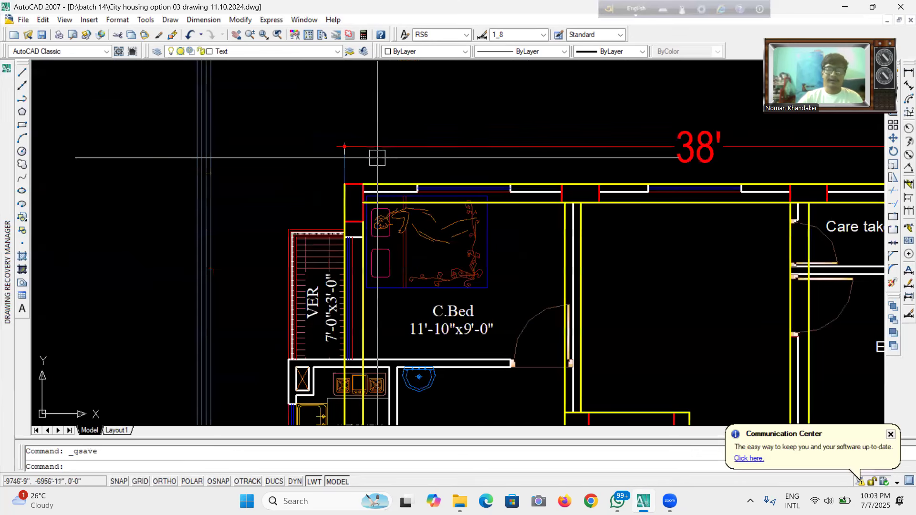
{"action": "scroll", "coordinate": [377, 157], "scroll_direction": "down", "scroll_amount": 5}
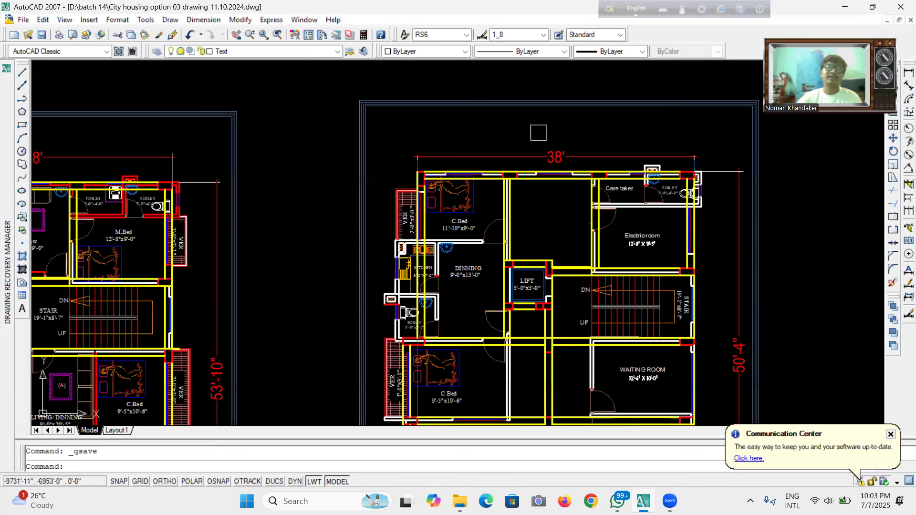
{"action": "scroll", "coordinate": [445, 187], "scroll_direction": "up", "scroll_amount": 8}
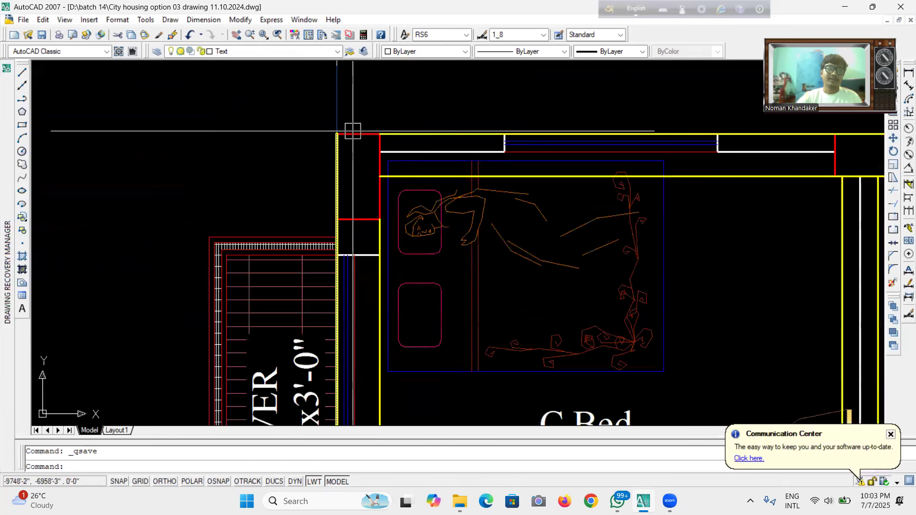
{"action": "left_click", "coordinate": [354, 132]}
{"action": "scroll", "coordinate": [298, 184], "scroll_direction": "down", "scroll_amount": 3}
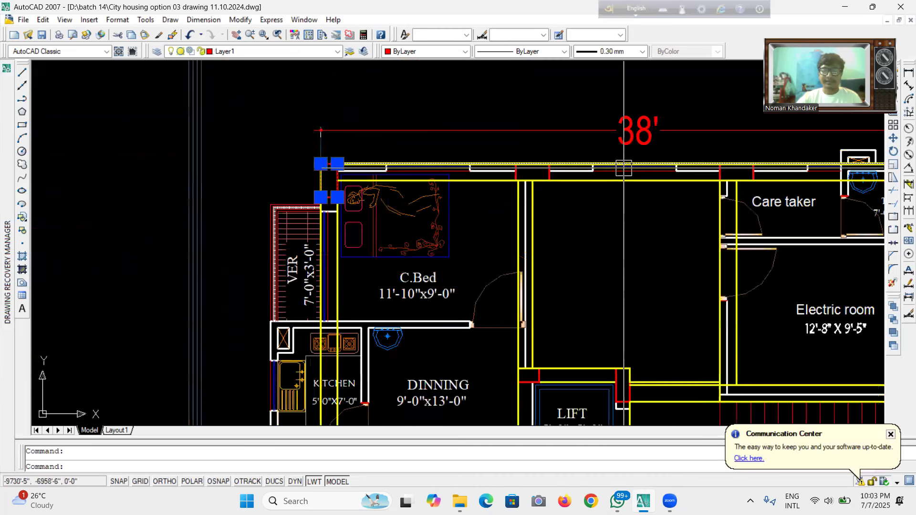
{"action": "scroll", "coordinate": [533, 174], "scroll_direction": "up", "scroll_amount": 3}
{"action": "scroll", "coordinate": [533, 174], "scroll_direction": "up", "scroll_amount": 2}
{"action": "left_click", "coordinate": [511, 180]}
{"action": "scroll", "coordinate": [409, 180], "scroll_direction": "down", "scroll_amount": 4}
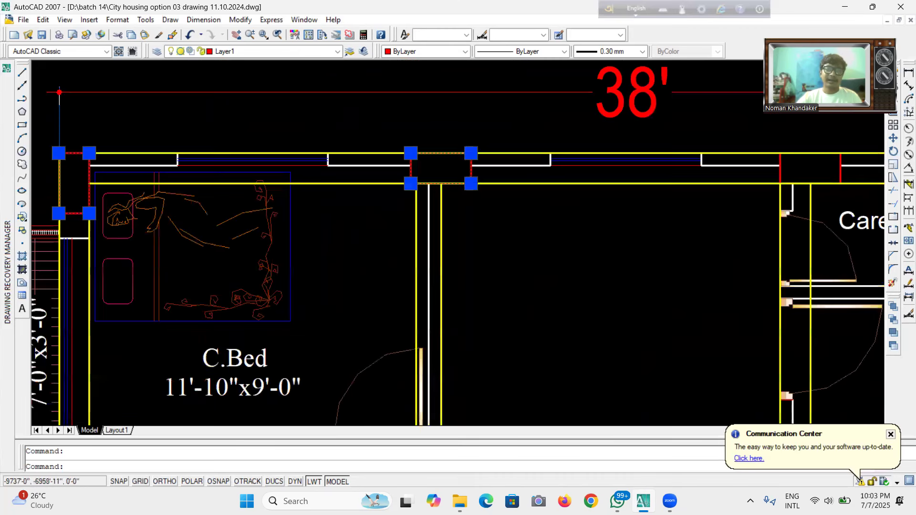
{"action": "scroll", "coordinate": [716, 173], "scroll_direction": "up", "scroll_amount": 5}
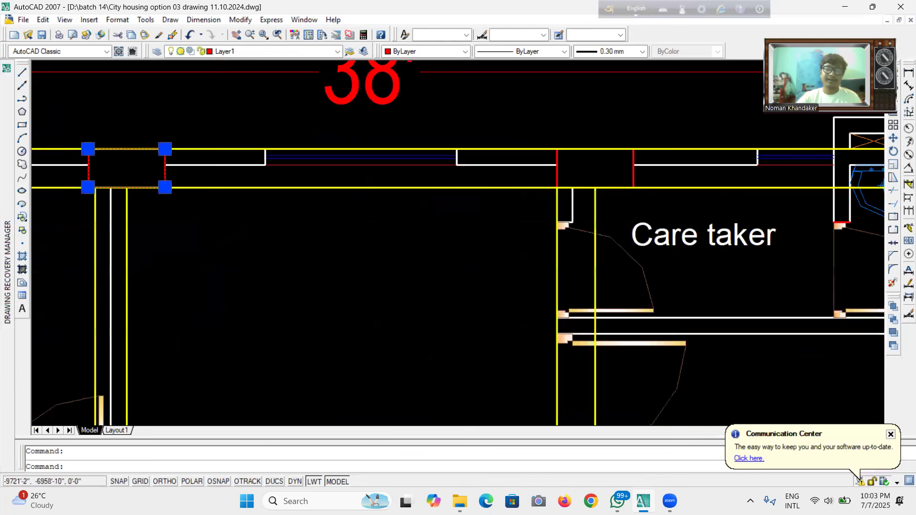
Add the front-wall columns at the ground floor care taker room and toilet to the selection.
{"action": "left_click", "coordinate": [620, 172]}
{"action": "scroll", "coordinate": [397, 176], "scroll_direction": "down", "scroll_amount": 8}
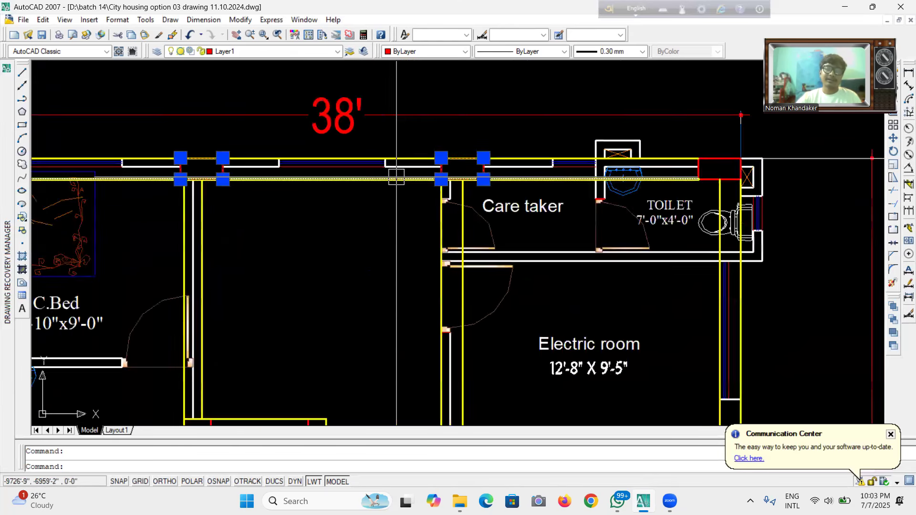
{"action": "scroll", "coordinate": [516, 175], "scroll_direction": "up", "scroll_amount": 3}
{"action": "scroll", "coordinate": [520, 173], "scroll_direction": "up", "scroll_amount": 2}
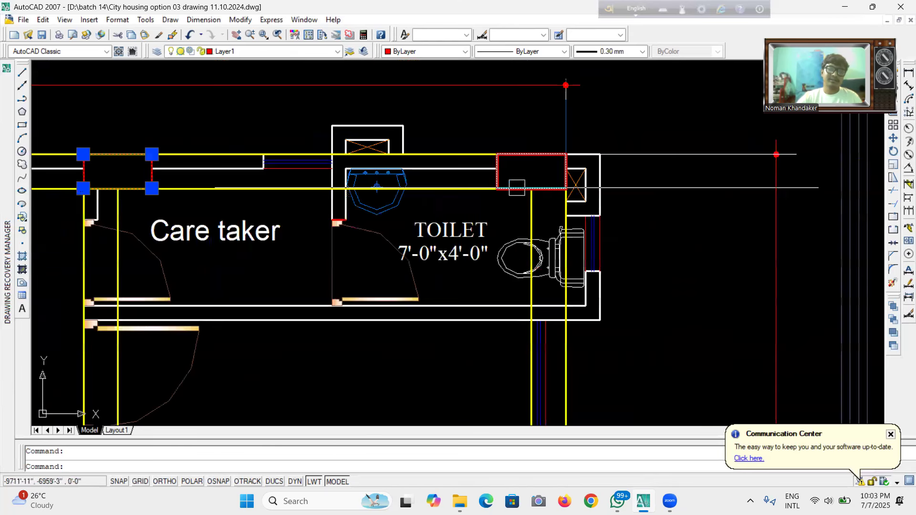
{"action": "scroll", "coordinate": [549, 167], "scroll_direction": "down", "scroll_amount": 8}
{"action": "scroll", "coordinate": [412, 167], "scroll_direction": "up", "scroll_amount": 10}
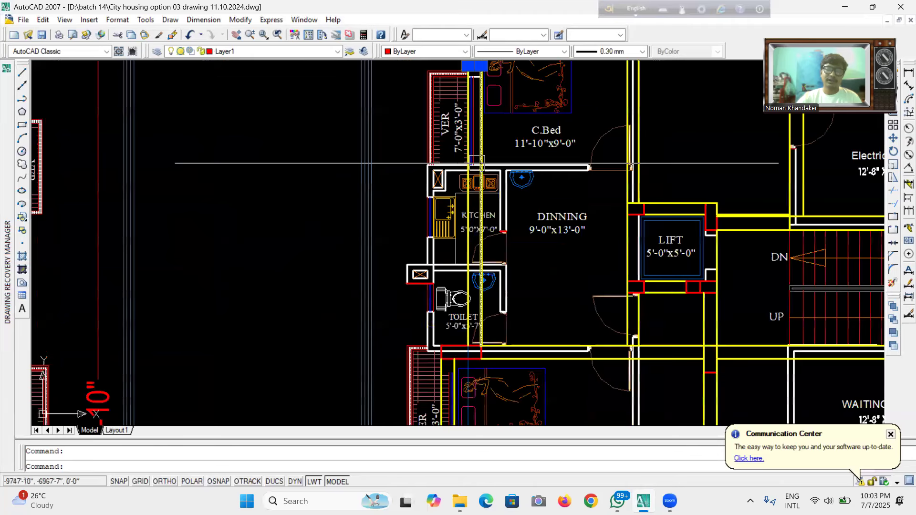
{"action": "scroll", "coordinate": [413, 167], "scroll_direction": "down", "scroll_amount": 8}
{"action": "scroll", "coordinate": [411, 200], "scroll_direction": "up", "scroll_amount": 10}
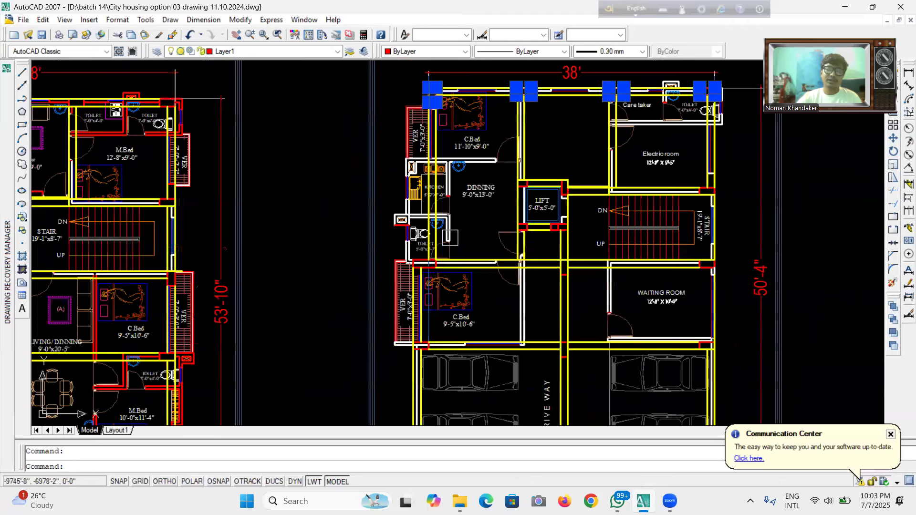
{"action": "scroll", "coordinate": [409, 300], "scroll_direction": "up", "scroll_amount": 2}
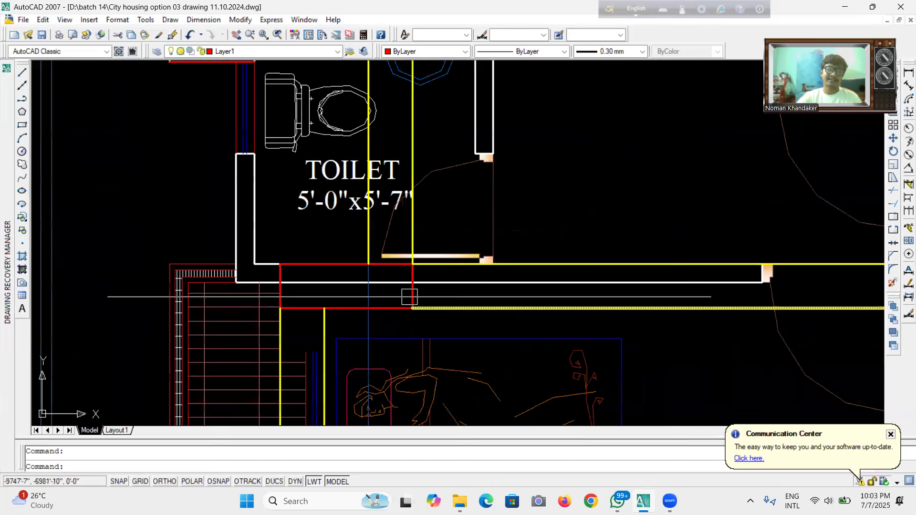
Add the column beside the ground floor toilet and the column south-east of the lift to the selection.
{"action": "left_click", "coordinate": [409, 300]}
{"action": "scroll", "coordinate": [353, 167], "scroll_direction": "down", "scroll_amount": 3}
{"action": "scroll", "coordinate": [678, 243], "scroll_direction": "up", "scroll_amount": 4}
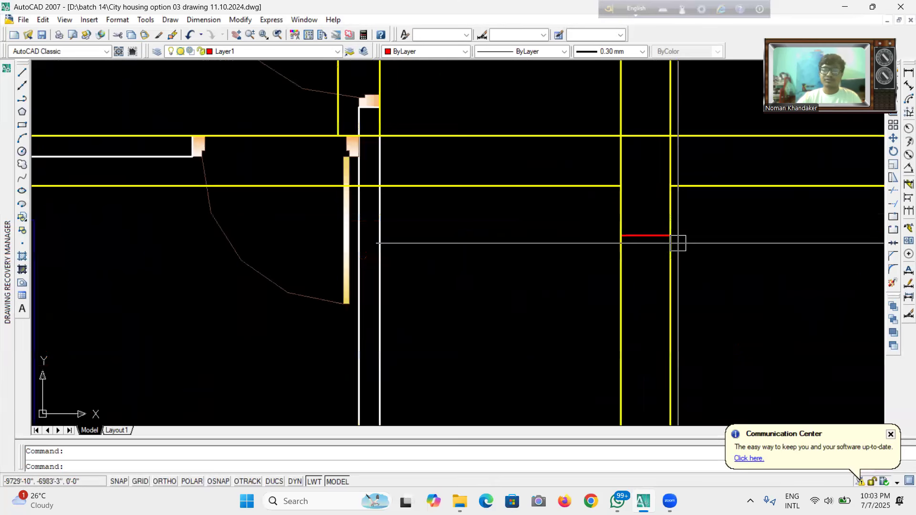
{"action": "left_click", "coordinate": [663, 240]}
{"action": "scroll", "coordinate": [610, 282], "scroll_direction": "down", "scroll_amount": 5}
{"action": "scroll", "coordinate": [553, 205], "scroll_direction": "up", "scroll_amount": 5}
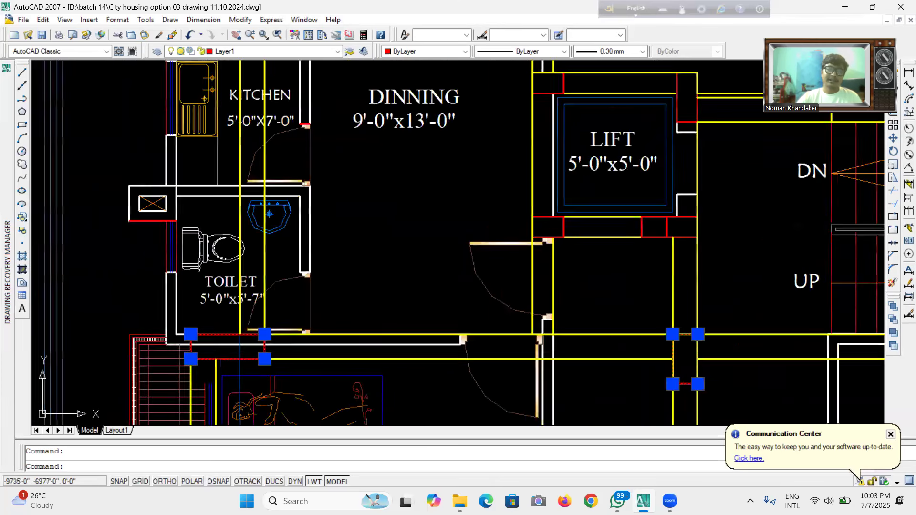
Add the columns at the corners of the lift shaft to the selection.
{"action": "left_click", "coordinate": [553, 222]}
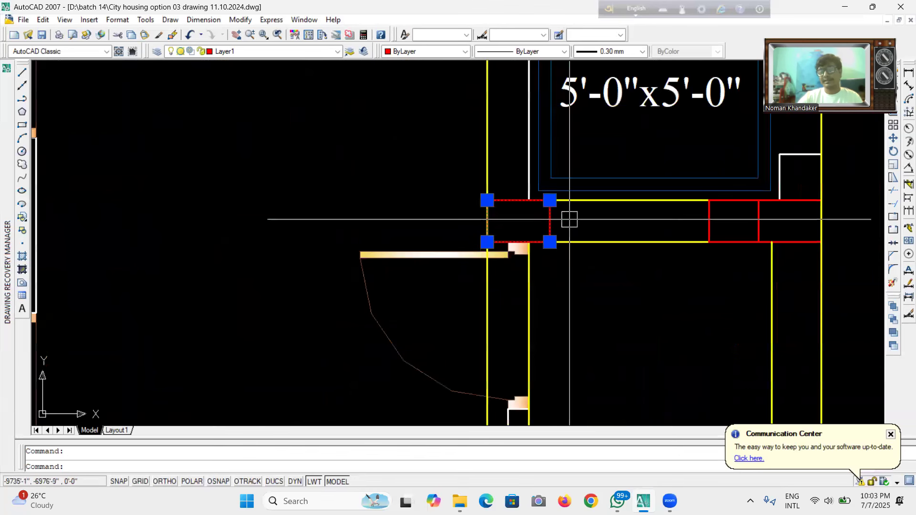
{"action": "left_click", "coordinate": [705, 222]}
{"action": "scroll", "coordinate": [705, 221], "scroll_direction": "down", "scroll_amount": 5}
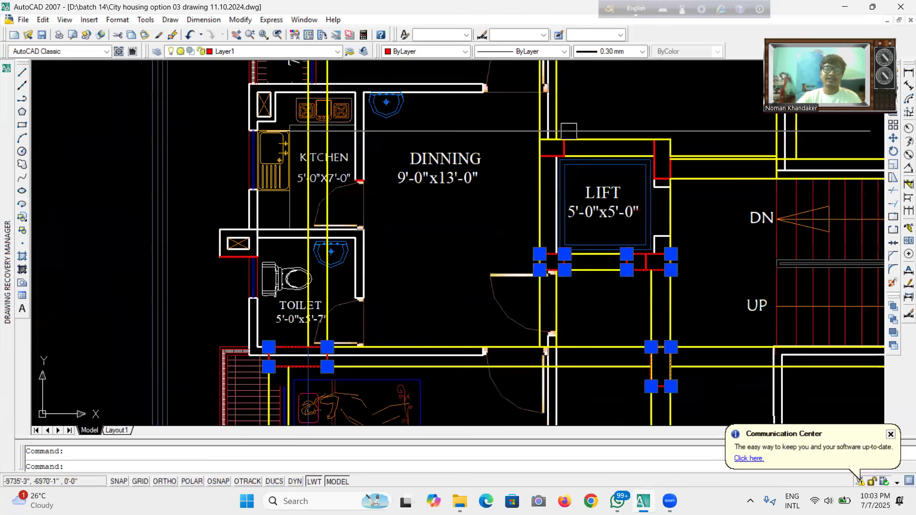
{"action": "scroll", "coordinate": [570, 141], "scroll_direction": "up", "scroll_amount": 4}
{"action": "left_click", "coordinate": [556, 156]}
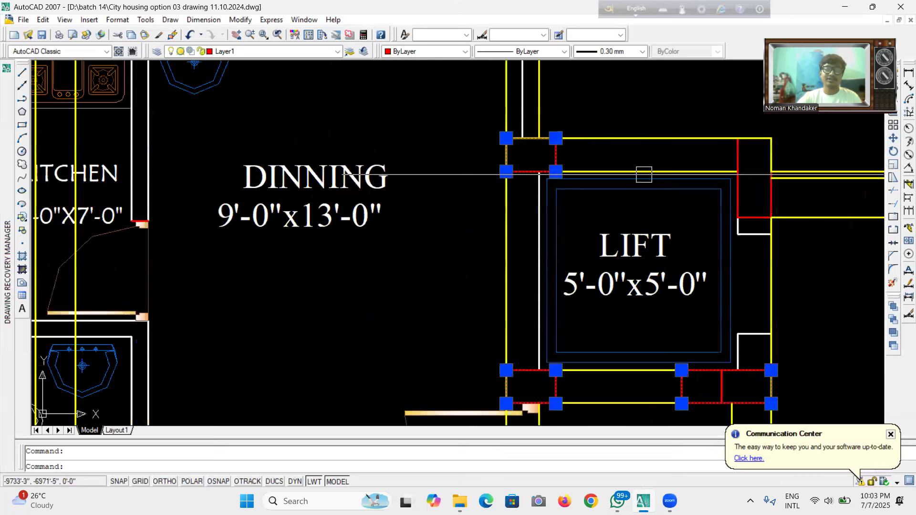
{"action": "scroll", "coordinate": [532, 284], "scroll_direction": "down", "scroll_amount": 5}
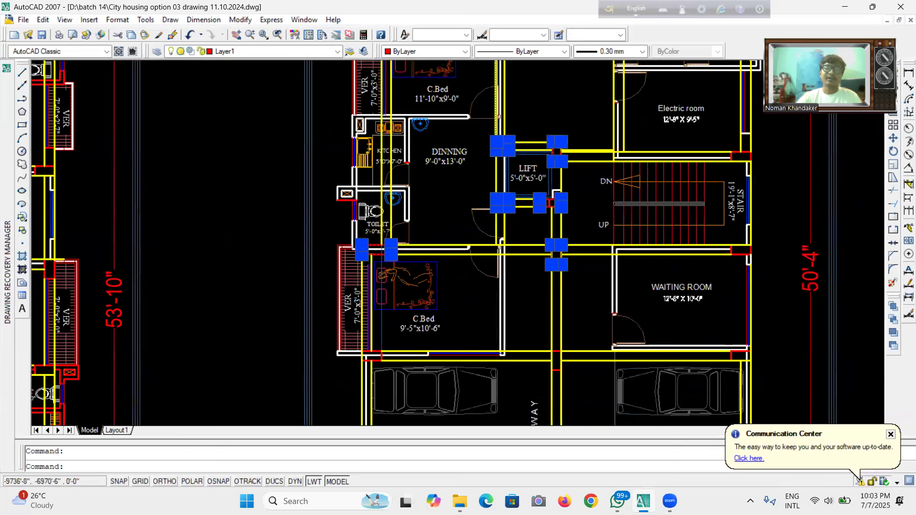
{"action": "scroll", "coordinate": [442, 228], "scroll_direction": "up", "scroll_amount": 8}
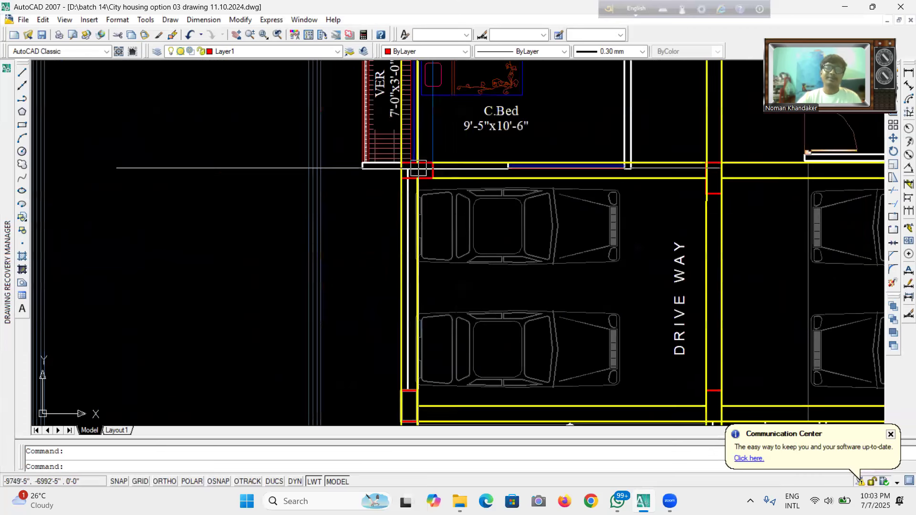
Add the columns along the driveway, from the C.Bed corner down to the guard room, to the selection.
{"action": "scroll", "coordinate": [439, 177], "scroll_direction": "down", "scroll_amount": 3}
{"action": "left_click", "coordinate": [437, 177]}
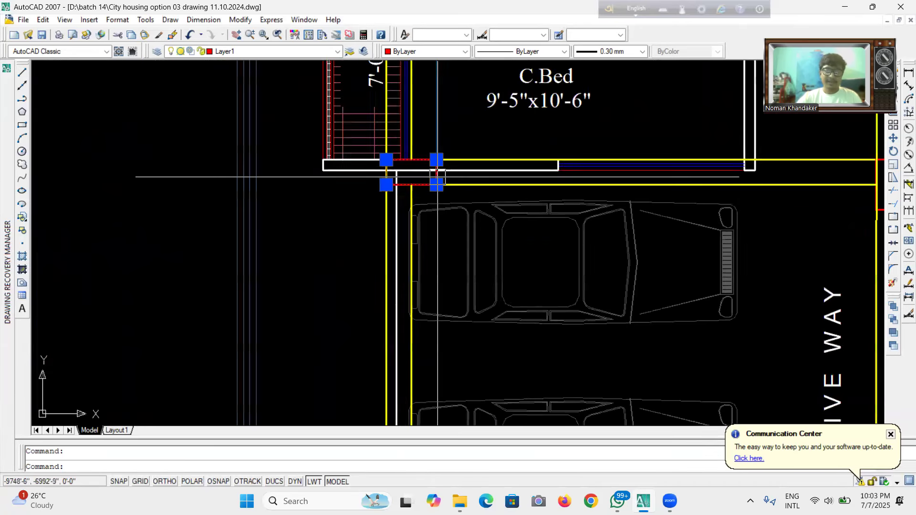
{"action": "scroll", "coordinate": [530, 167], "scroll_direction": "down", "scroll_amount": 3}
{"action": "scroll", "coordinate": [661, 200], "scroll_direction": "up", "scroll_amount": 4}
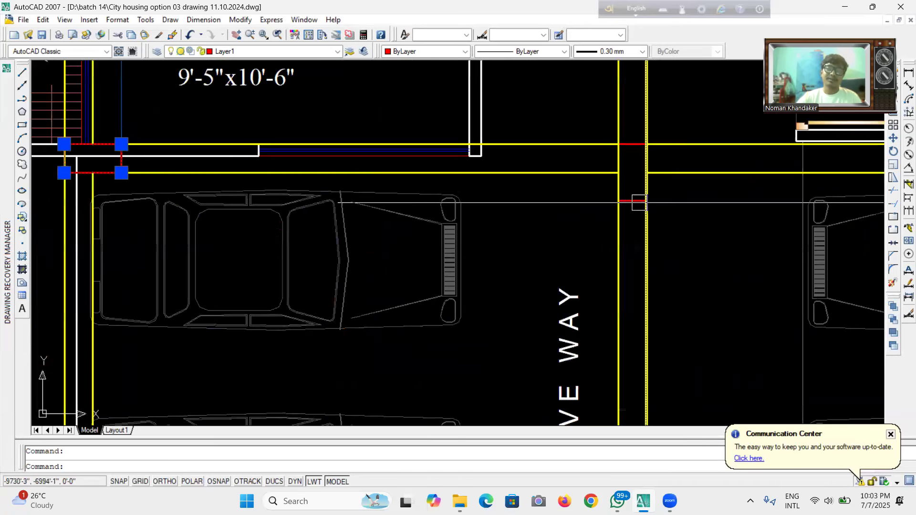
{"action": "scroll", "coordinate": [803, 159], "scroll_direction": "down", "scroll_amount": 4}
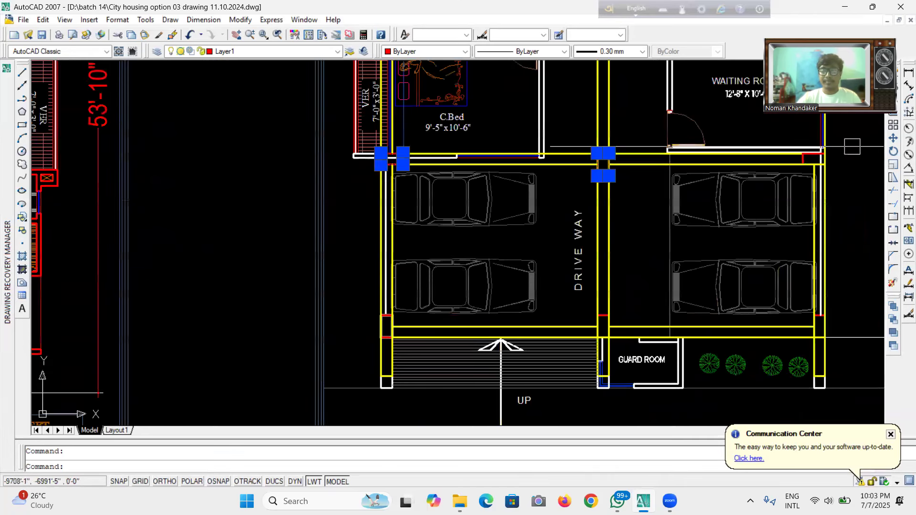
{"action": "scroll", "coordinate": [478, 160], "scroll_direction": "up", "scroll_amount": 4}
{"action": "scroll", "coordinate": [478, 160], "scroll_direction": "up", "scroll_amount": 2}
{"action": "scroll", "coordinate": [633, 157], "scroll_direction": "down", "scroll_amount": 6}
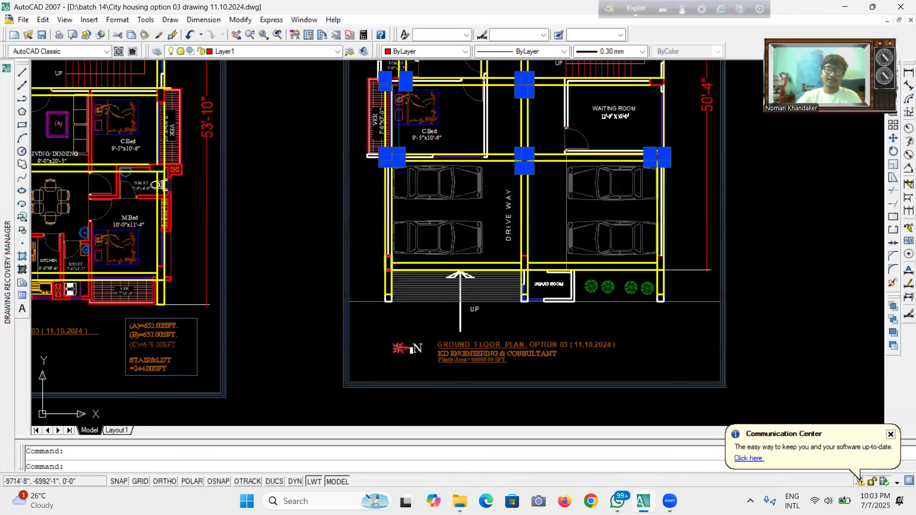
{"action": "scroll", "coordinate": [437, 224], "scroll_direction": "up", "scroll_amount": 8}
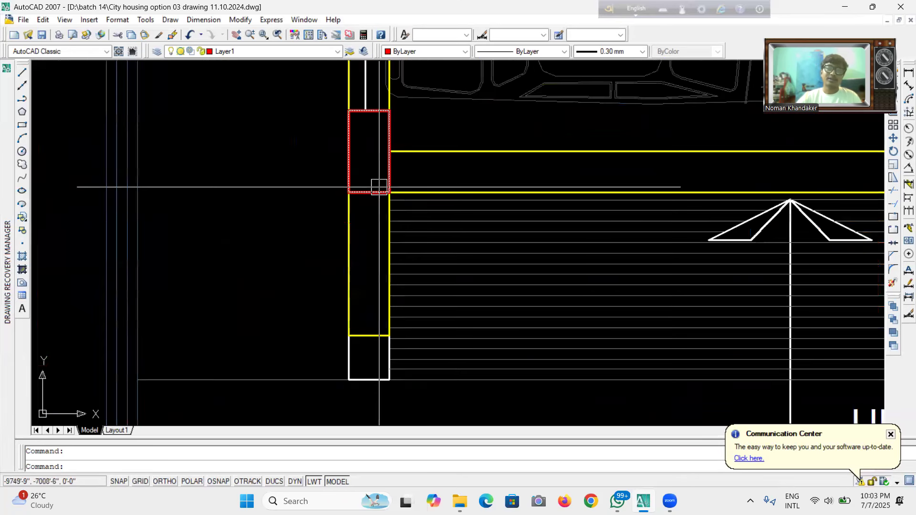
{"action": "scroll", "coordinate": [320, 200], "scroll_direction": "down", "scroll_amount": 4}
{"action": "scroll", "coordinate": [661, 178], "scroll_direction": "up", "scroll_amount": 3}
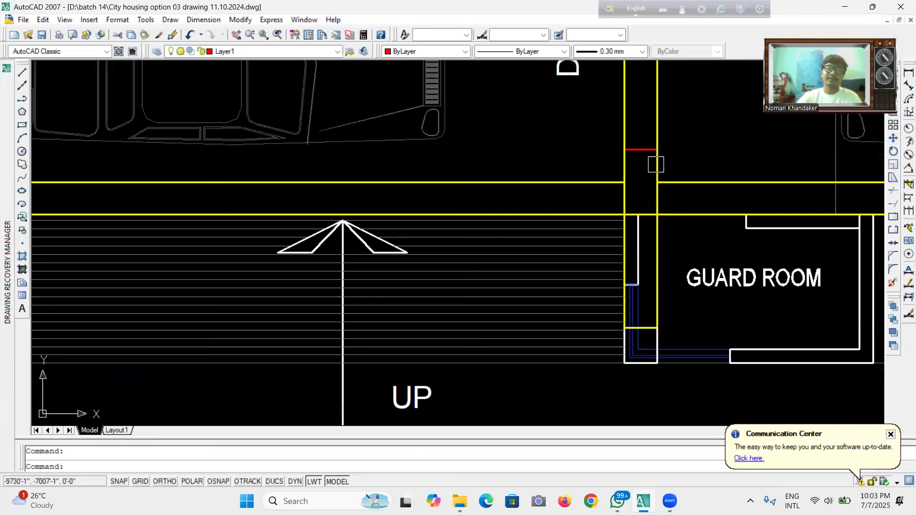
{"action": "left_click", "coordinate": [645, 150]}
{"action": "scroll", "coordinate": [512, 221], "scroll_direction": "down", "scroll_amount": 4}
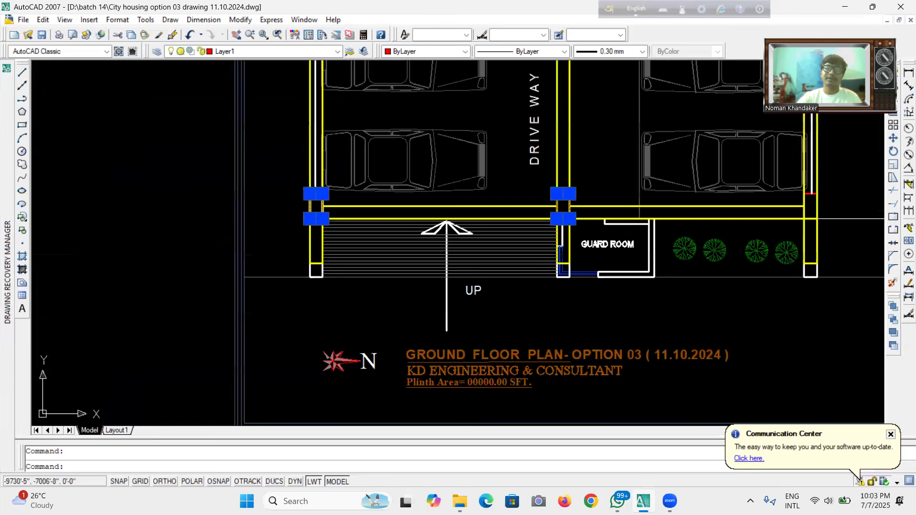
{"action": "scroll", "coordinate": [639, 219], "scroll_direction": "up", "scroll_amount": 6}
{"action": "left_click", "coordinate": [713, 203]}
{"action": "scroll", "coordinate": [672, 335], "scroll_direction": "down", "scroll_amount": 6}
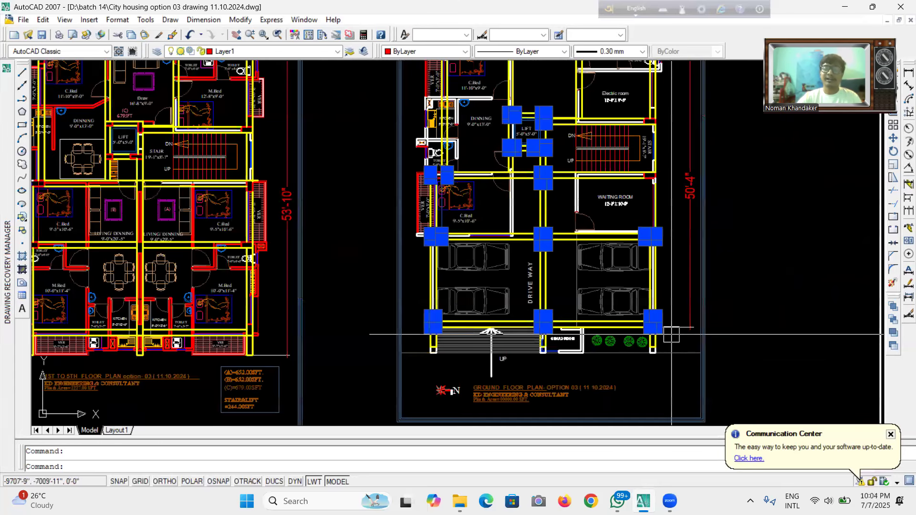
Select the beams along the ground floor's top wall above the C.Bed.
{"action": "scroll", "coordinate": [663, 240], "scroll_direction": "up", "scroll_amount": 7}
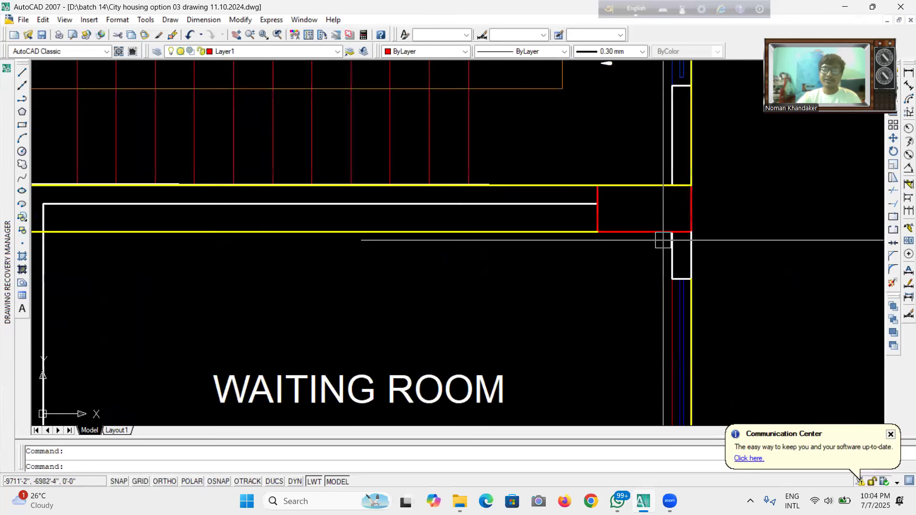
{"action": "scroll", "coordinate": [638, 224], "scroll_direction": "down", "scroll_amount": 5}
{"action": "scroll", "coordinate": [598, 183], "scroll_direction": "up", "scroll_amount": 6}
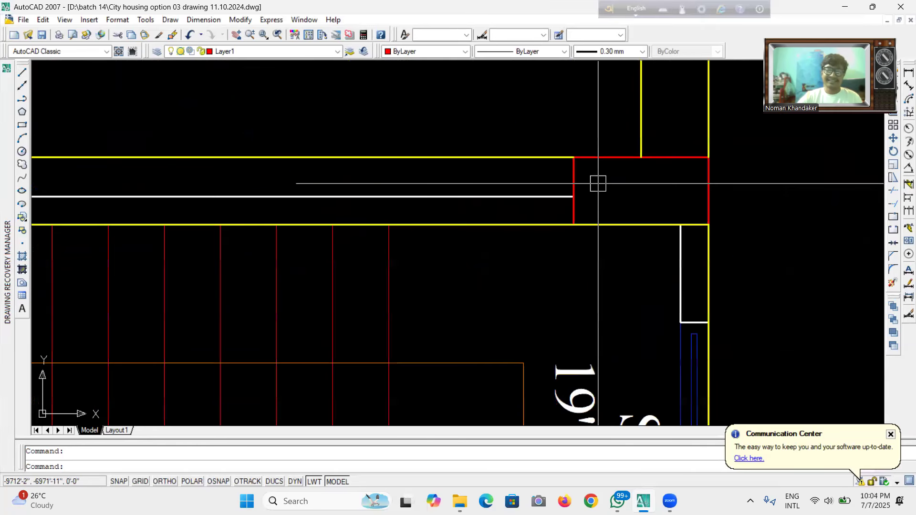
{"action": "scroll", "coordinate": [567, 319], "scroll_direction": "down", "scroll_amount": 5}
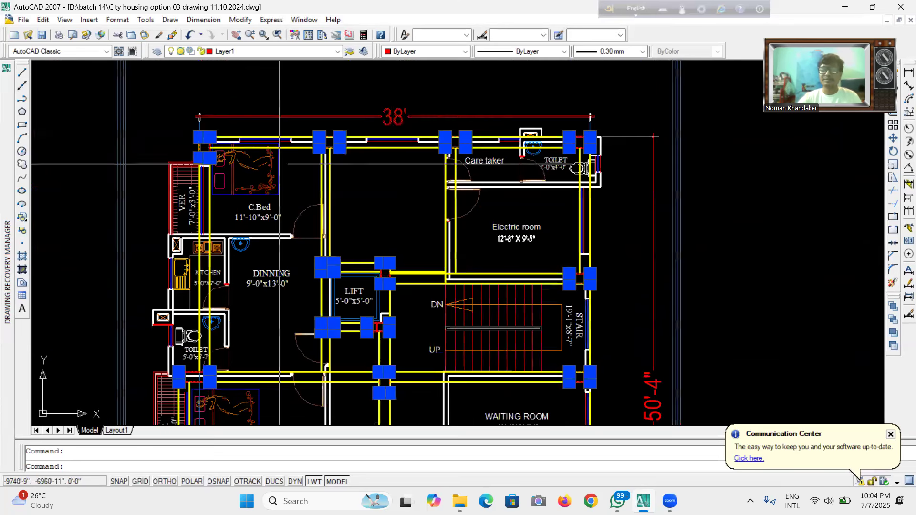
{"action": "scroll", "coordinate": [250, 151], "scroll_direction": "up", "scroll_amount": 5}
{"action": "scroll", "coordinate": [248, 149], "scroll_direction": "up", "scroll_amount": 3}
{"action": "scroll", "coordinate": [245, 148], "scroll_direction": "down", "scroll_amount": 12}
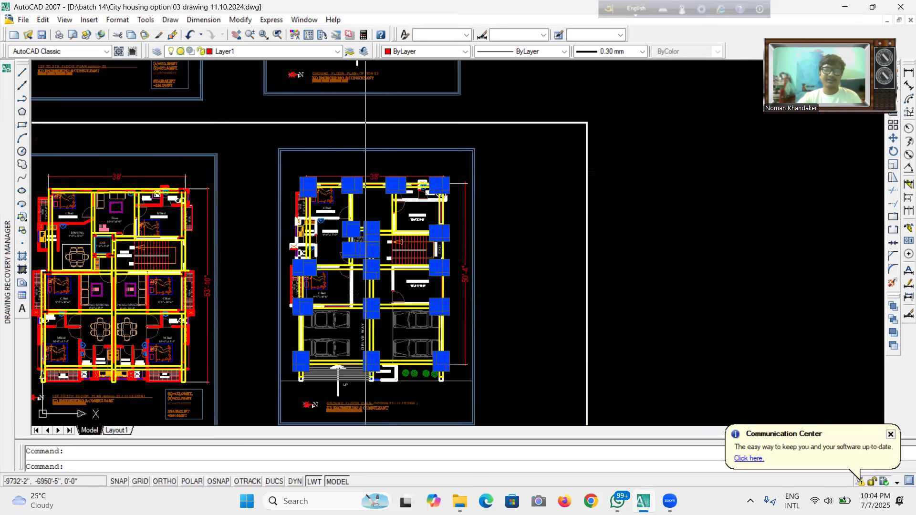
{"action": "scroll", "coordinate": [330, 160], "scroll_direction": "up", "scroll_amount": 10}
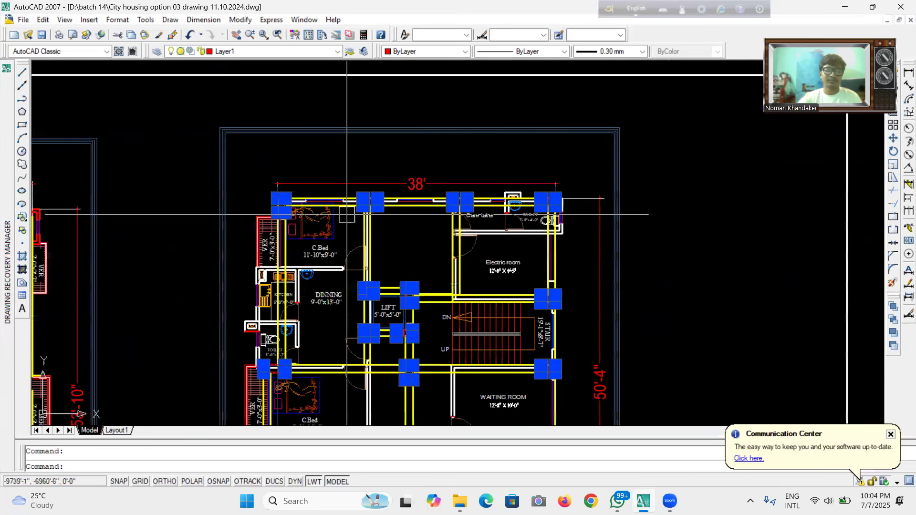
{"action": "left_click", "coordinate": [347, 179]}
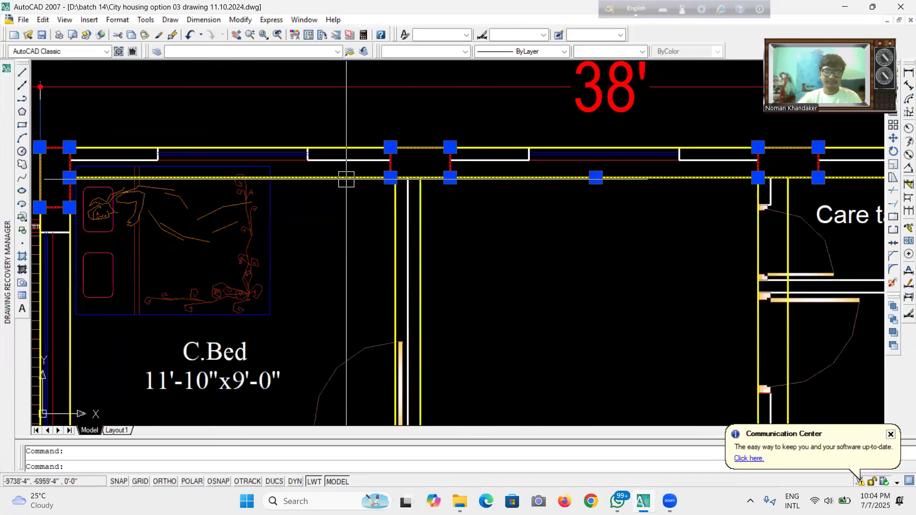
{"action": "left_click", "coordinate": [342, 145]}
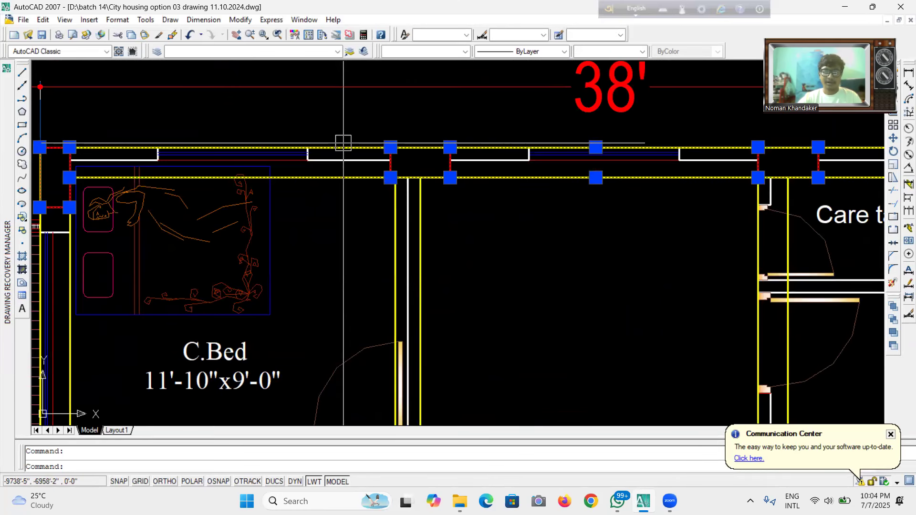
Add the beams along the top of the lift shaft to the selection.
{"action": "scroll", "coordinate": [343, 142], "scroll_direction": "down", "scroll_amount": 6}
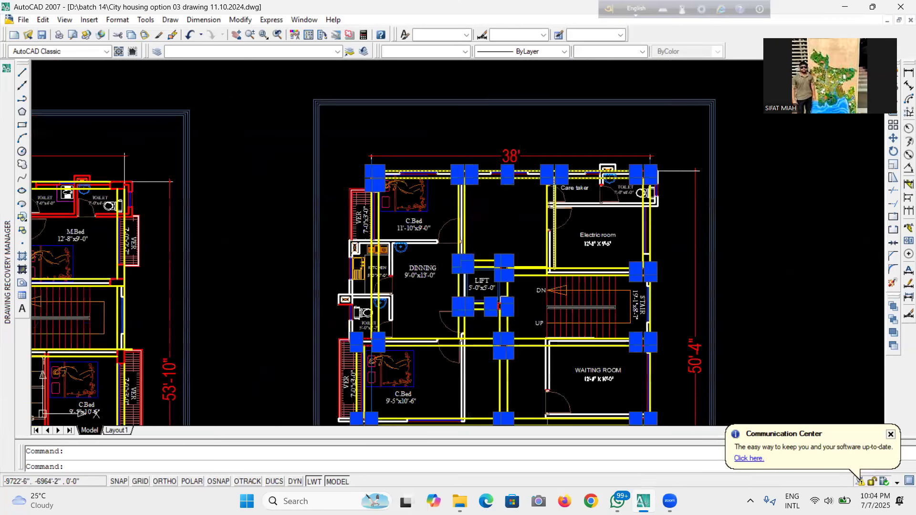
{"action": "scroll", "coordinate": [563, 215], "scroll_direction": "up", "scroll_amount": 2}
{"action": "scroll", "coordinate": [552, 190], "scroll_direction": "up", "scroll_amount": 2}
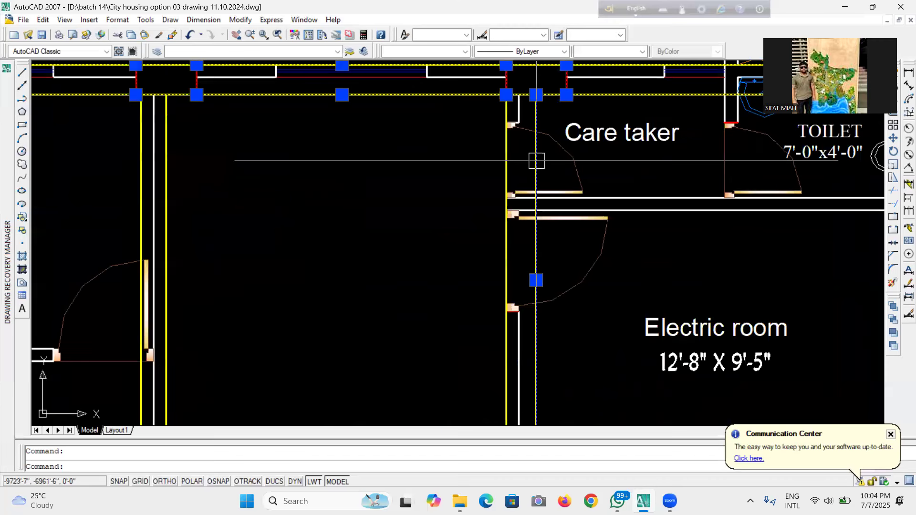
{"action": "scroll", "coordinate": [505, 159], "scroll_direction": "down", "scroll_amount": 3}
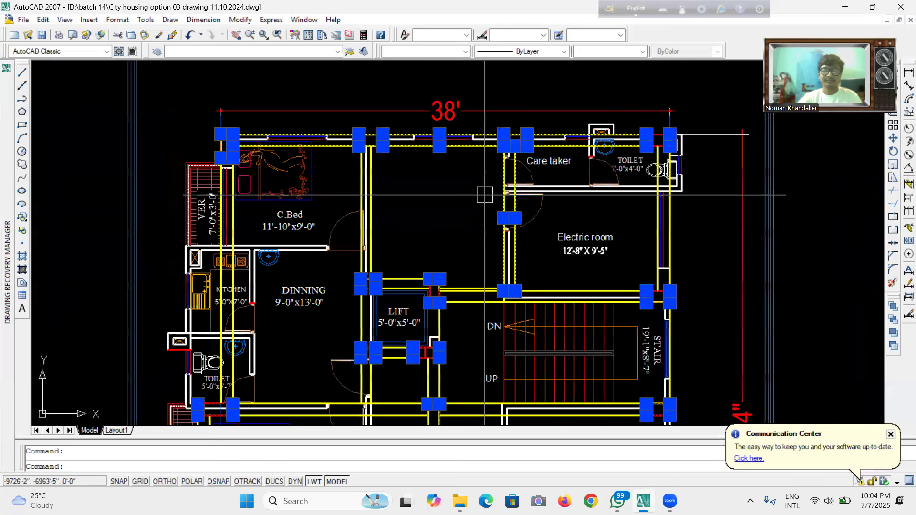
{"action": "scroll", "coordinate": [436, 273], "scroll_direction": "up", "scroll_amount": 3}
{"action": "scroll", "coordinate": [383, 251], "scroll_direction": "up", "scroll_amount": 2}
{"action": "left_click", "coordinate": [319, 188]}
{"action": "left_click", "coordinate": [312, 226]}
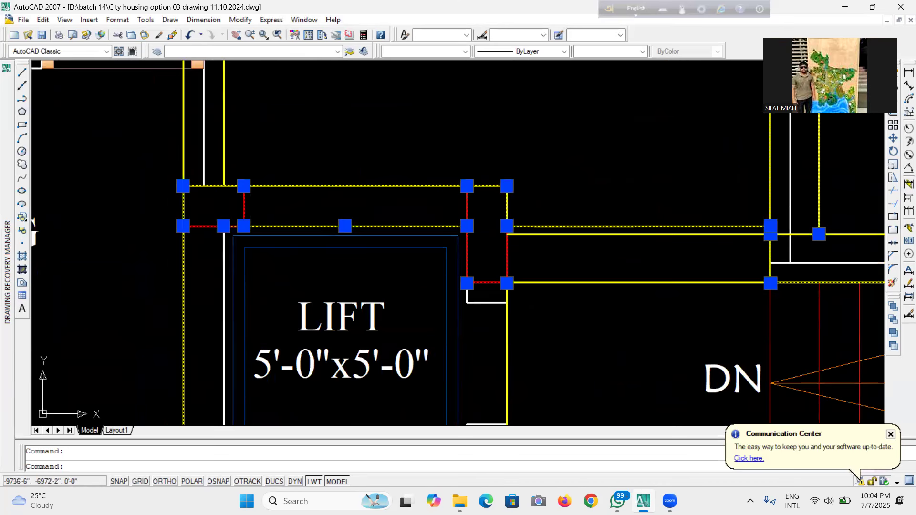
Add the beams along the bottom of the lift and beside the dining area to the selection.
{"action": "scroll", "coordinate": [230, 242], "scroll_direction": "down", "scroll_amount": 3}
{"action": "scroll", "coordinate": [455, 202], "scroll_direction": "up", "scroll_amount": 2}
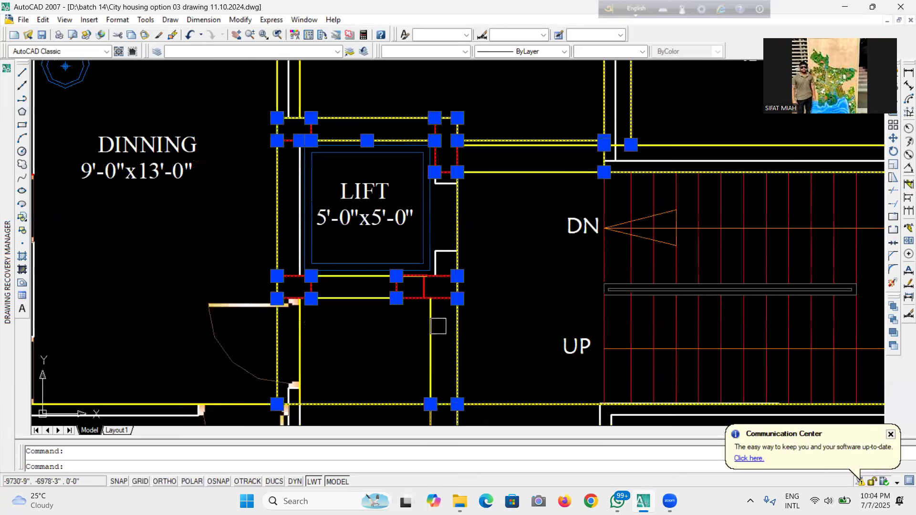
{"action": "left_click", "coordinate": [303, 333]}
{"action": "left_click", "coordinate": [357, 299]}
{"action": "left_click", "coordinate": [361, 277]}
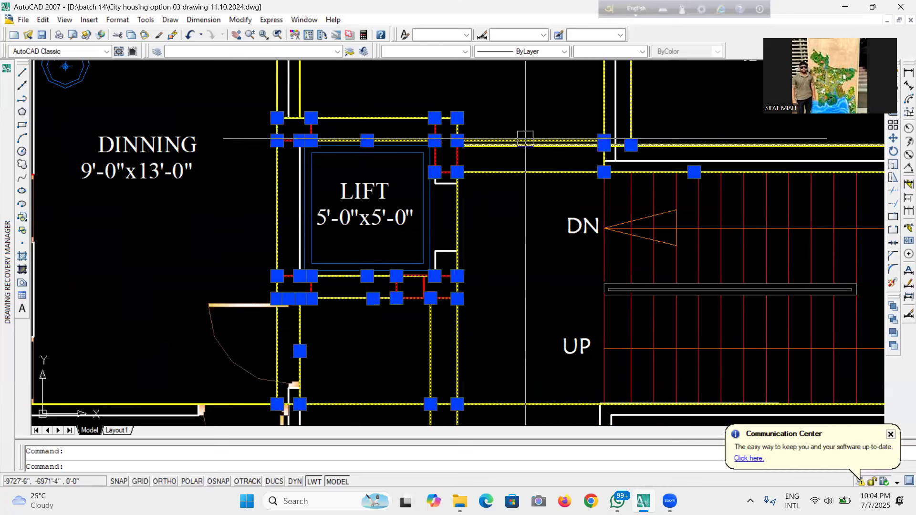
Add the beam between the ground floor toilet and C.Bed to the selection.
{"action": "scroll", "coordinate": [521, 146], "scroll_direction": "up", "scroll_amount": 3}
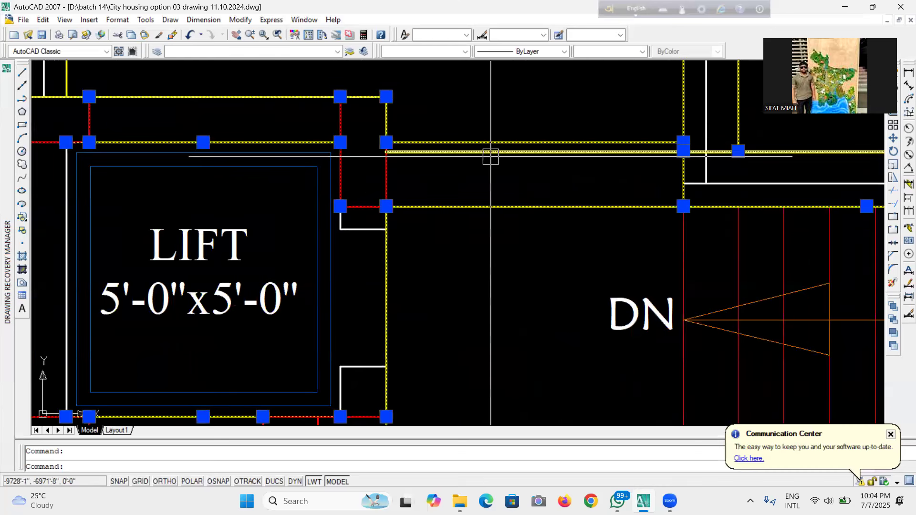
{"action": "scroll", "coordinate": [570, 141], "scroll_direction": "down", "scroll_amount": 5}
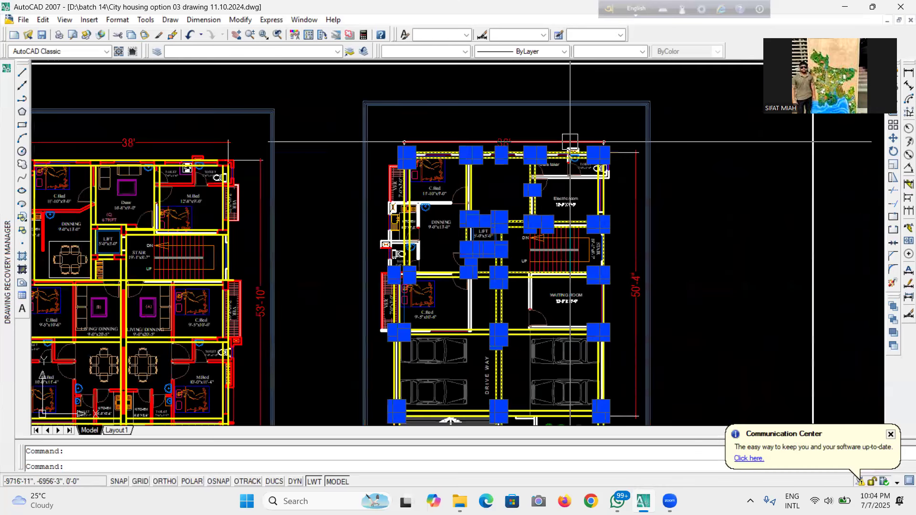
{"action": "scroll", "coordinate": [389, 222], "scroll_direction": "up", "scroll_amount": 4}
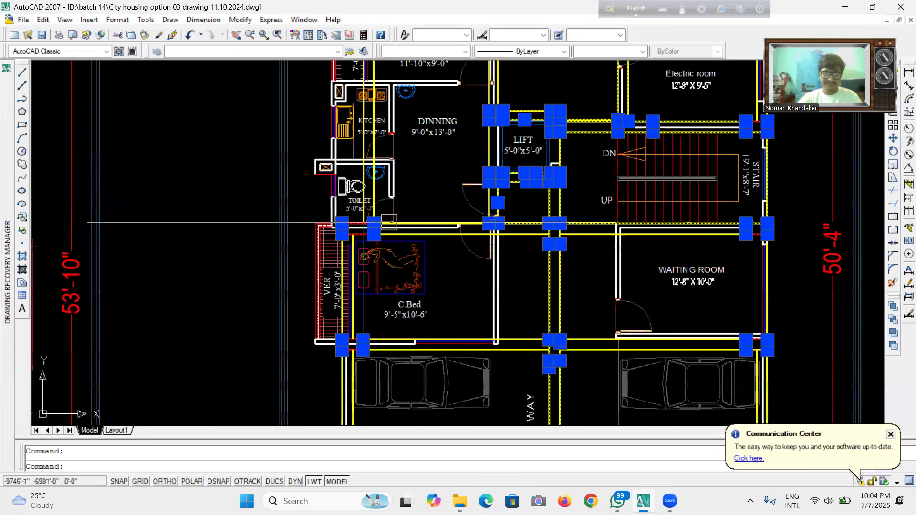
{"action": "scroll", "coordinate": [389, 222], "scroll_direction": "up", "scroll_amount": 2}
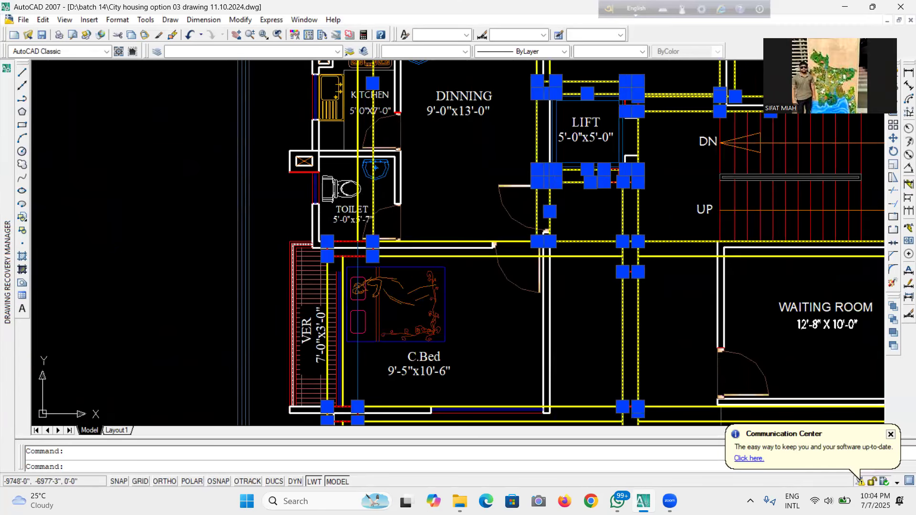
{"action": "scroll", "coordinate": [365, 179], "scroll_direction": "up", "scroll_amount": 3}
{"action": "scroll", "coordinate": [342, 165], "scroll_direction": "down", "scroll_amount": 4}
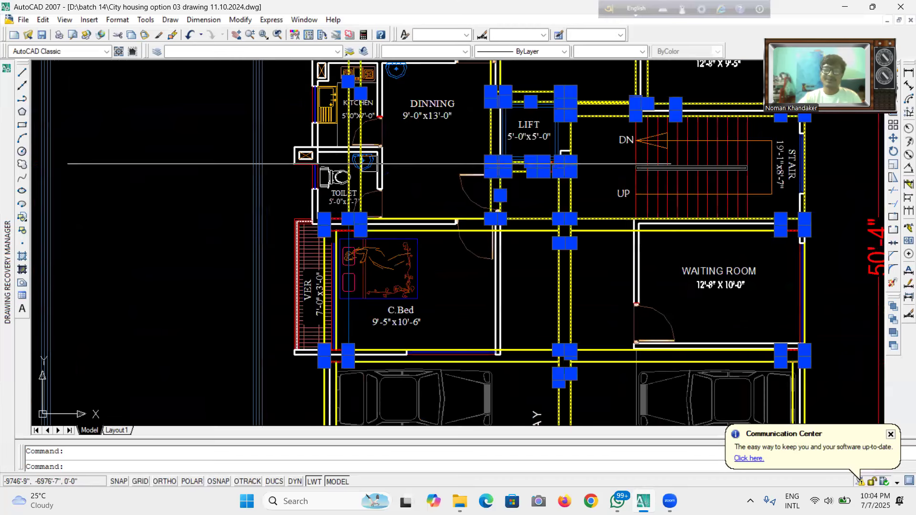
{"action": "scroll", "coordinate": [327, 257], "scroll_direction": "up", "scroll_amount": 7}
{"action": "left_click", "coordinate": [353, 176]}
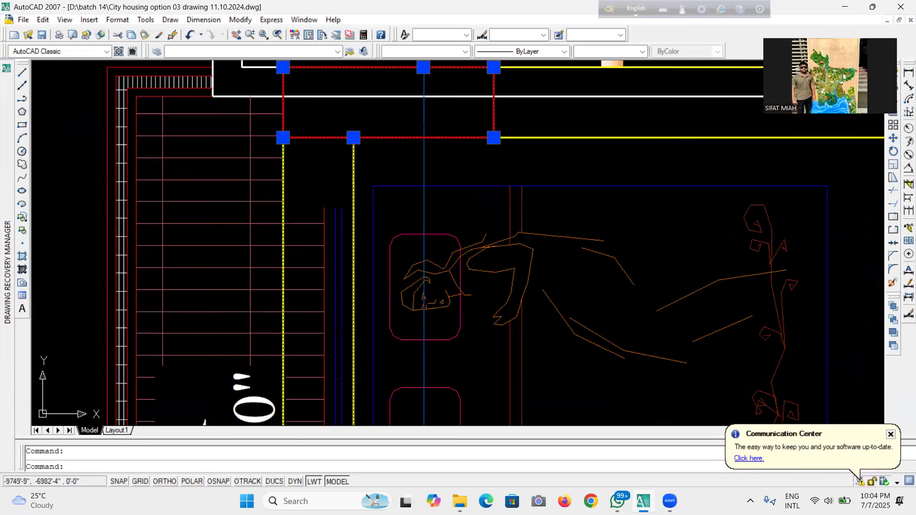
{"action": "scroll", "coordinate": [530, 136], "scroll_direction": "down", "scroll_amount": 8}
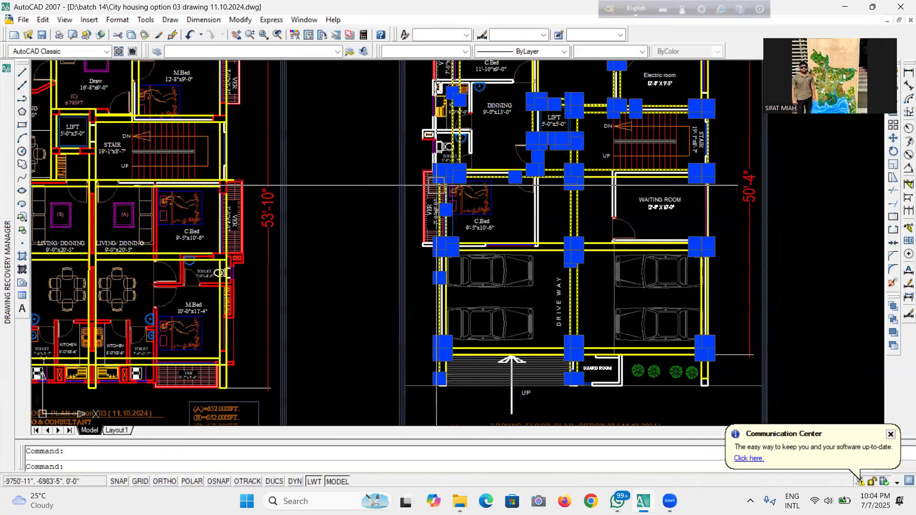
Inspect the selected columns and beams around the C.Bed, driveway, guard room and electric room of the ground floor plan.
{"action": "scroll", "coordinate": [538, 157], "scroll_direction": "up", "scroll_amount": 5}
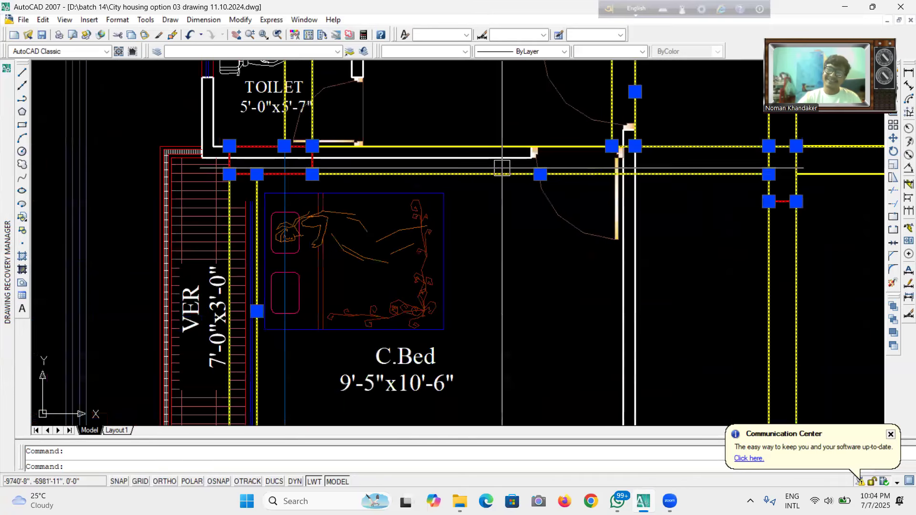
{"action": "scroll", "coordinate": [596, 128], "scroll_direction": "down", "scroll_amount": 6}
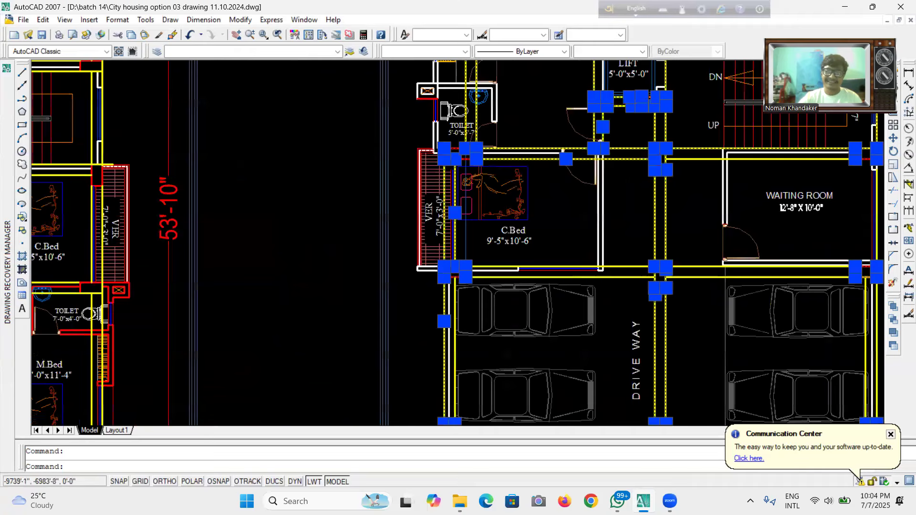
{"action": "scroll", "coordinate": [568, 178], "scroll_direction": "up", "scroll_amount": 4}
{"action": "scroll", "coordinate": [566, 222], "scroll_direction": "up", "scroll_amount": 3}
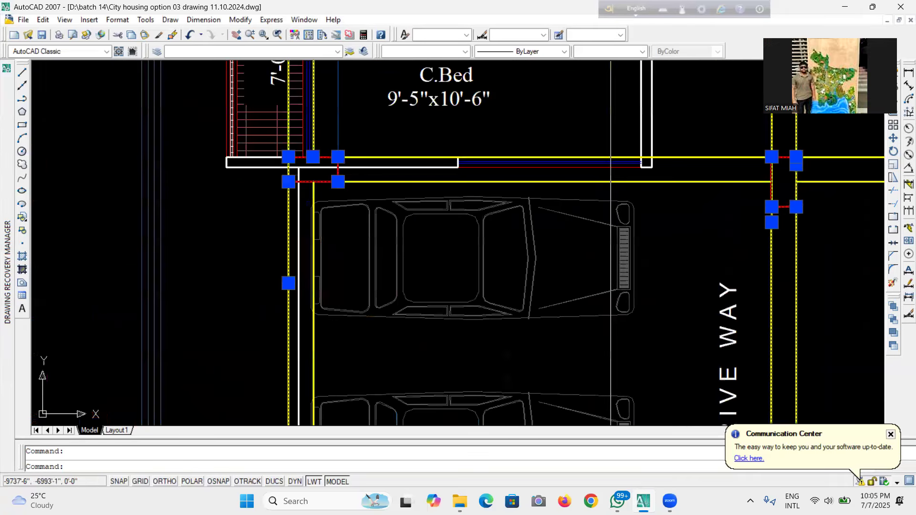
{"action": "scroll", "coordinate": [307, 184], "scroll_direction": "down", "scroll_amount": 4}
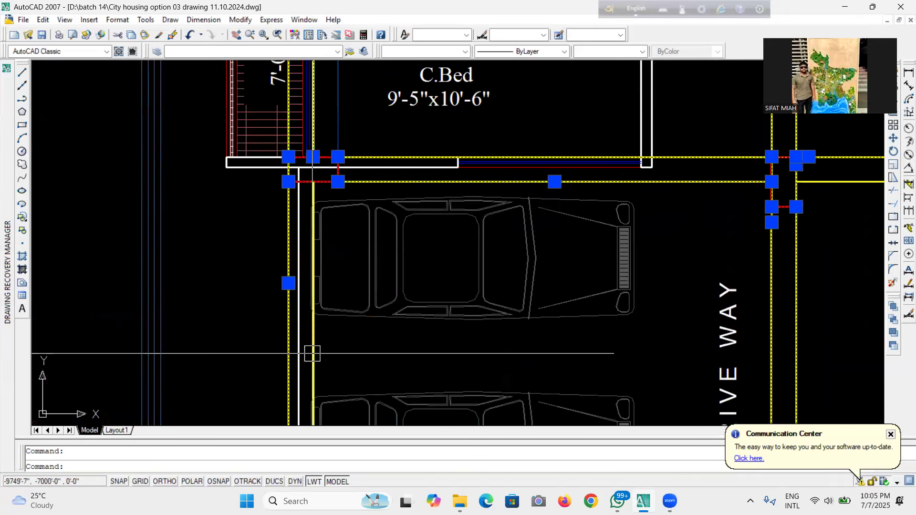
{"action": "scroll", "coordinate": [336, 280], "scroll_direction": "up", "scroll_amount": 5}
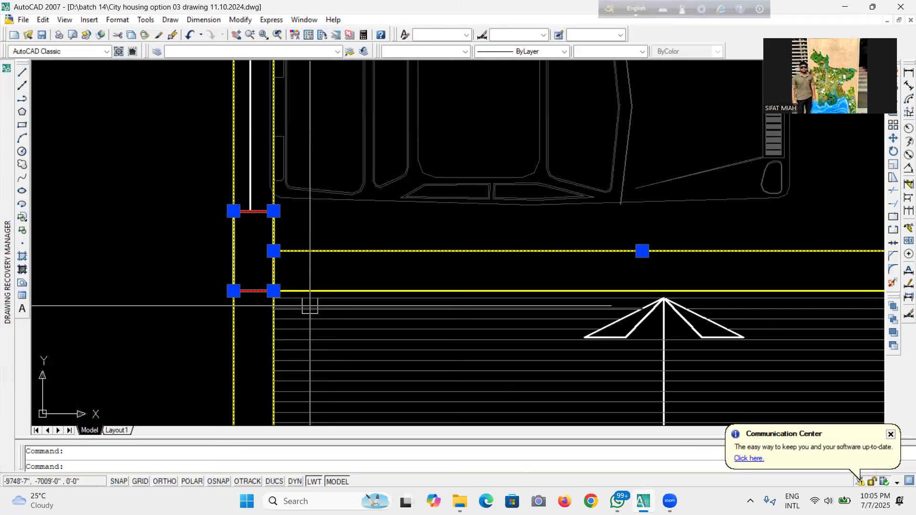
{"action": "scroll", "coordinate": [311, 290], "scroll_direction": "down", "scroll_amount": 4}
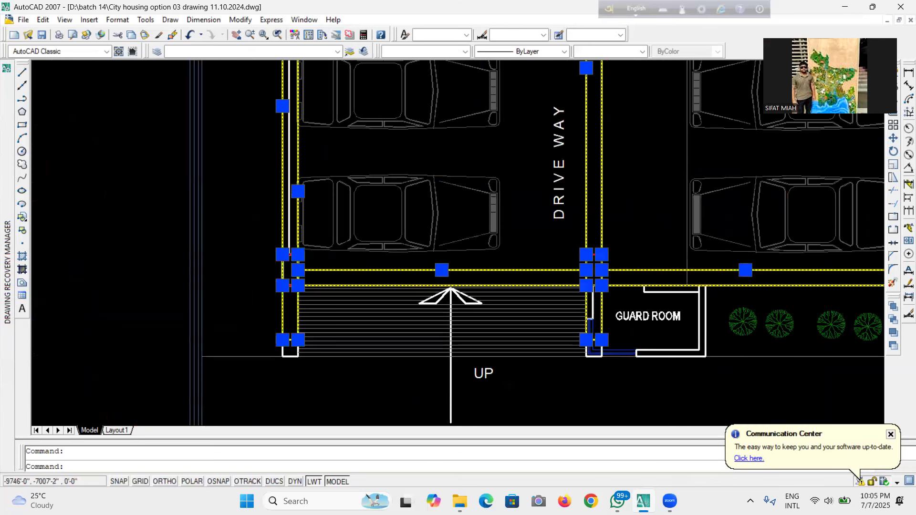
{"action": "scroll", "coordinate": [623, 286], "scroll_direction": "down", "scroll_amount": 5}
{"action": "scroll", "coordinate": [577, 180], "scroll_direction": "up", "scroll_amount": 4}
{"action": "scroll", "coordinate": [577, 179], "scroll_direction": "up", "scroll_amount": 3}
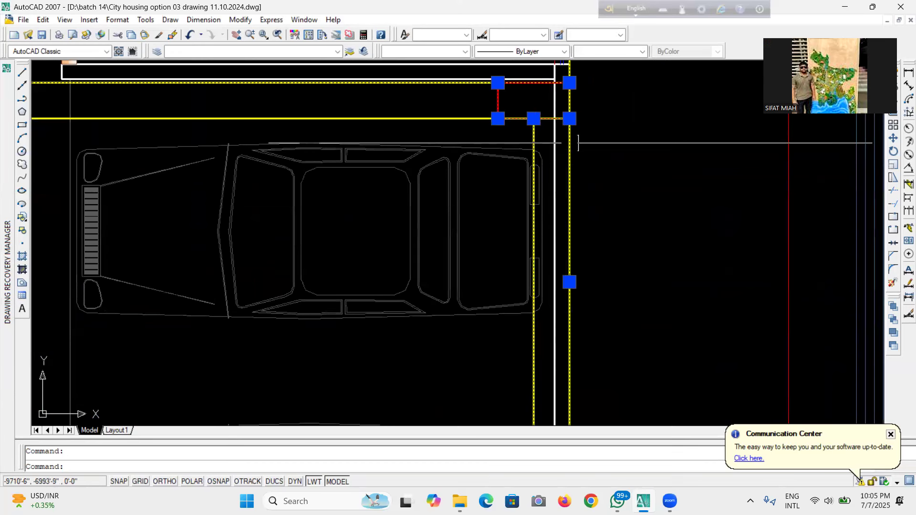
{"action": "scroll", "coordinate": [579, 143], "scroll_direction": "down", "scroll_amount": 5}
{"action": "scroll", "coordinate": [578, 143], "scroll_direction": "up", "scroll_amount": 2}
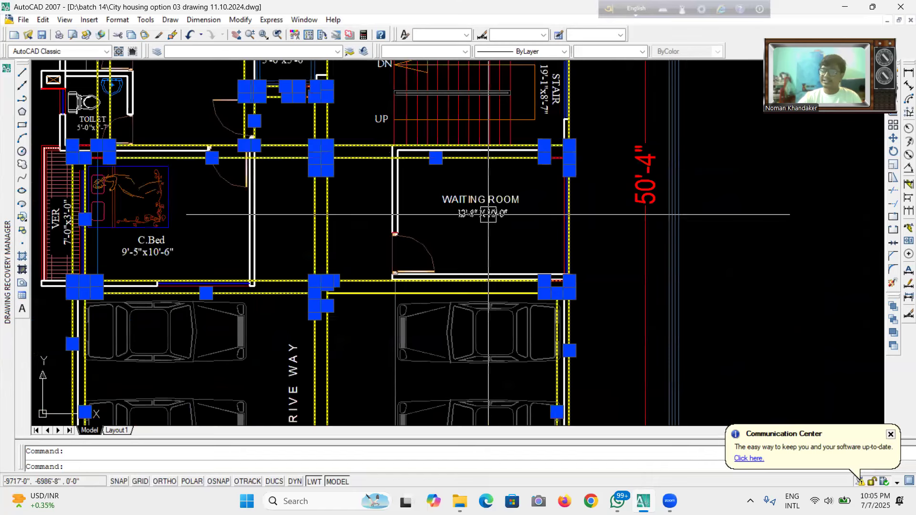
{"action": "scroll", "coordinate": [381, 166], "scroll_direction": "down", "scroll_amount": 3}
{"action": "scroll", "coordinate": [477, 143], "scroll_direction": "up", "scroll_amount": 3}
{"action": "scroll", "coordinate": [518, 160], "scroll_direction": "up", "scroll_amount": 4}
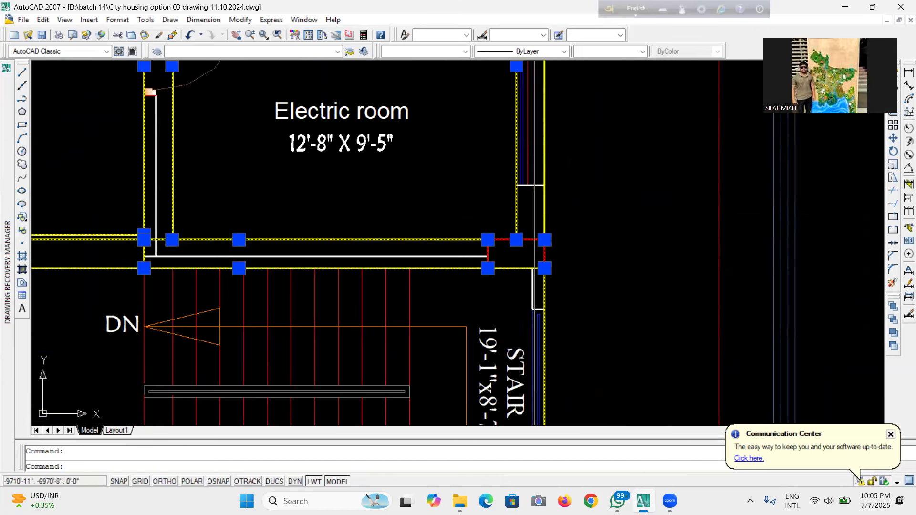
Add the beam along the electric room's right wall to the selection.
{"action": "left_click", "coordinate": [541, 213]}
{"action": "scroll", "coordinate": [541, 213], "scroll_direction": "down", "scroll_amount": 4}
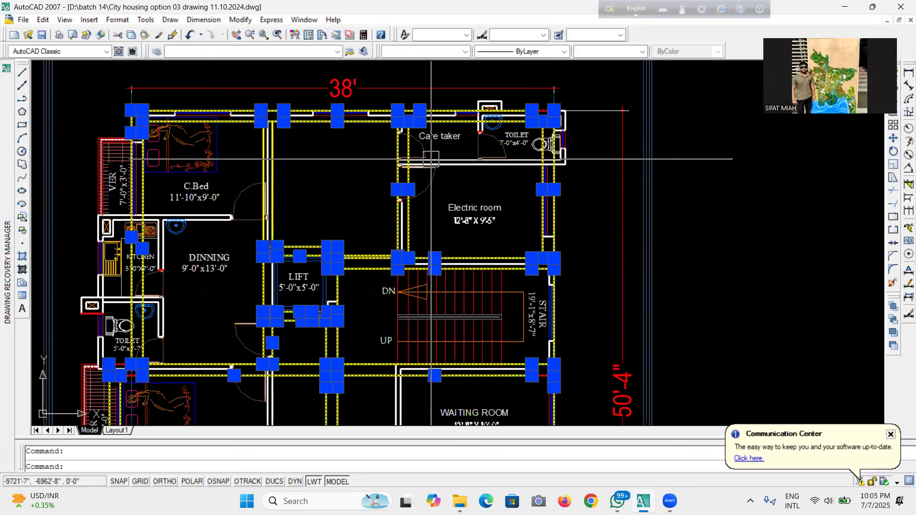
{"action": "scroll", "coordinate": [431, 159], "scroll_direction": "up", "scroll_amount": 5}
{"action": "scroll", "coordinate": [370, 195], "scroll_direction": "down", "scroll_amount": 3}
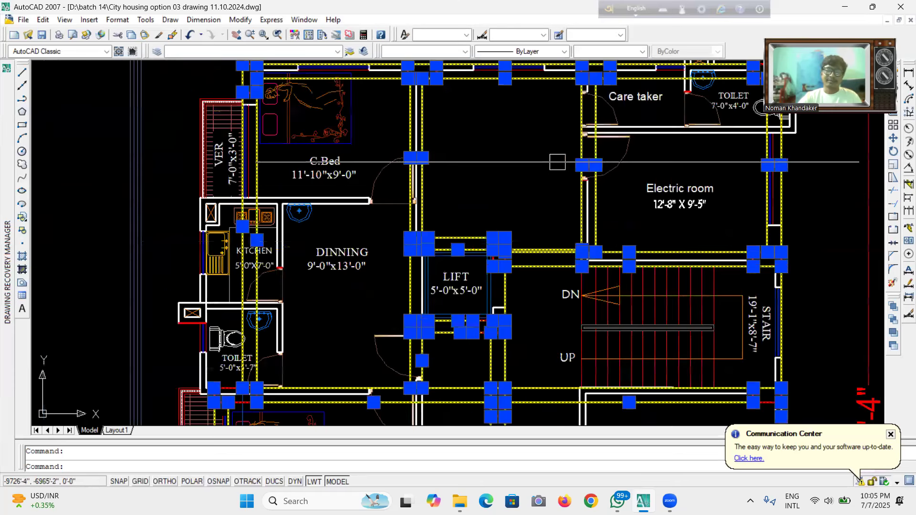
{"action": "scroll", "coordinate": [515, 267], "scroll_direction": "down", "scroll_amount": 8}
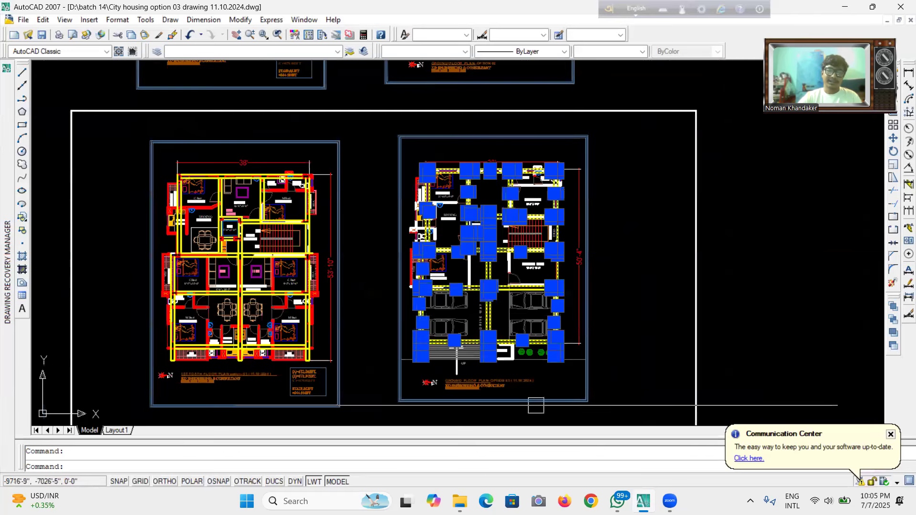
{"action": "scroll", "coordinate": [536, 406], "scroll_direction": "up", "scroll_amount": 3}
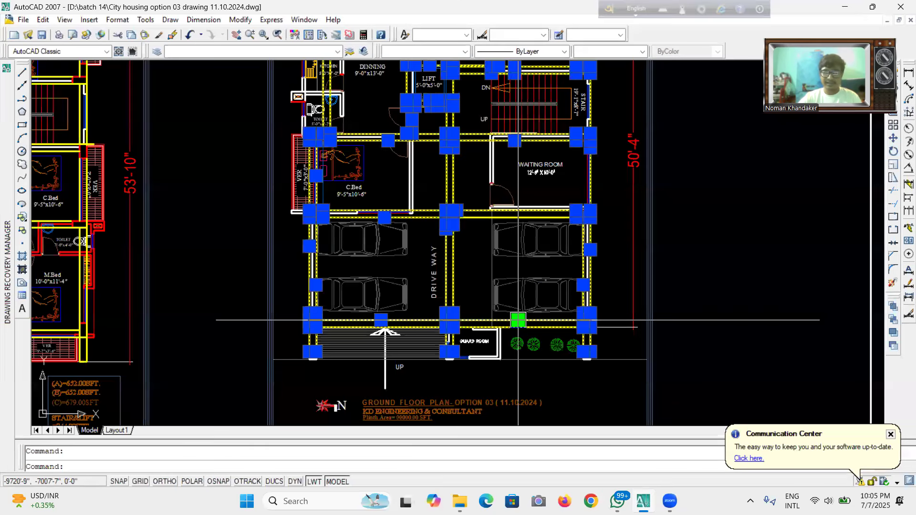
{"action": "scroll", "coordinate": [518, 320], "scroll_direction": "down", "scroll_amount": 4}
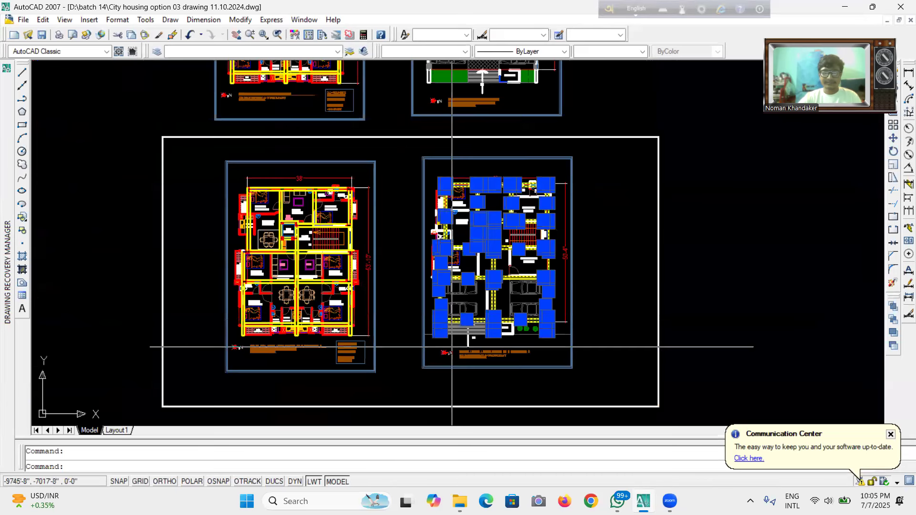
{"action": "scroll", "coordinate": [452, 346], "scroll_direction": "up", "scroll_amount": 3}
{"action": "scroll", "coordinate": [296, 215], "scroll_direction": "up", "scroll_amount": 4}
{"action": "scroll", "coordinate": [322, 210], "scroll_direction": "down", "scroll_amount": 5}
{"action": "scroll", "coordinate": [322, 210], "scroll_direction": "up", "scroll_amount": 5}
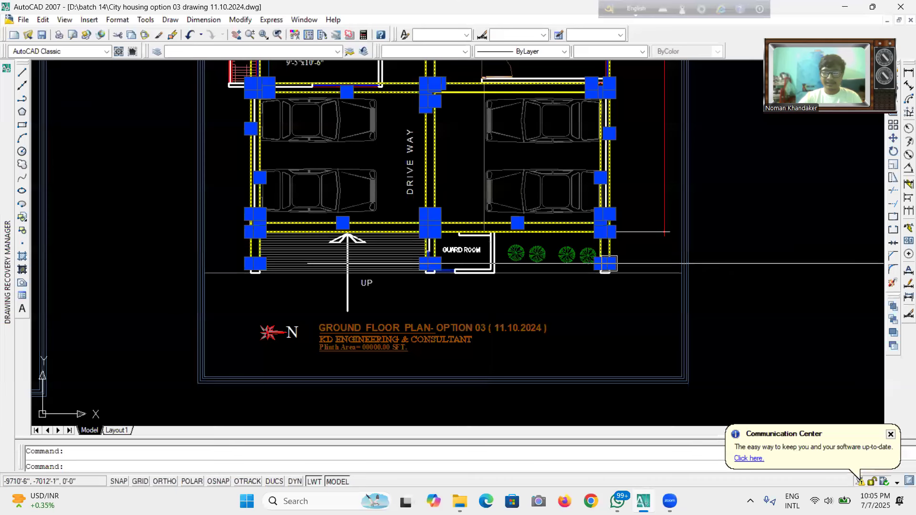
{"action": "scroll", "coordinate": [639, 271], "scroll_direction": "up", "scroll_amount": 3}
Add the dashed boundary lines beside the guard room and along the plan's edge to the selection.
{"action": "left_click", "coordinate": [678, 234]}
{"action": "left_click", "coordinate": [632, 350]}
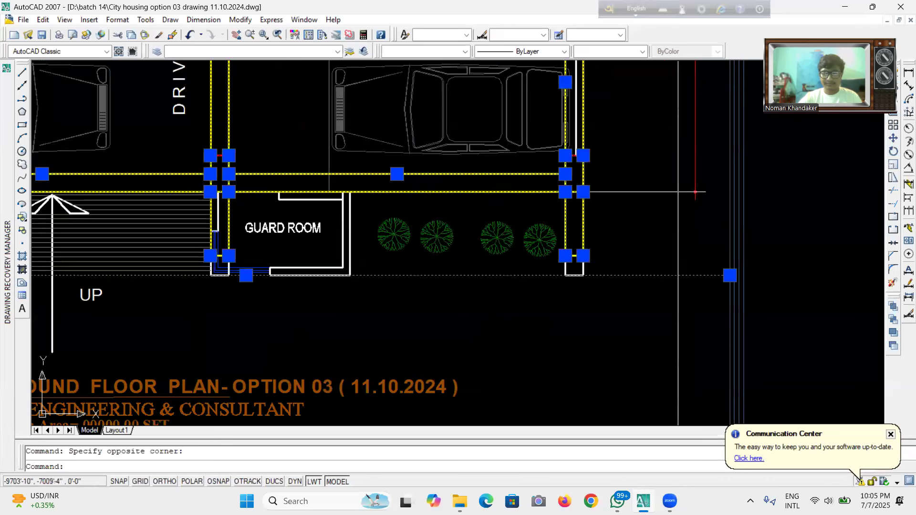
{"action": "scroll", "coordinate": [695, 192], "scroll_direction": "down", "scroll_amount": 6}
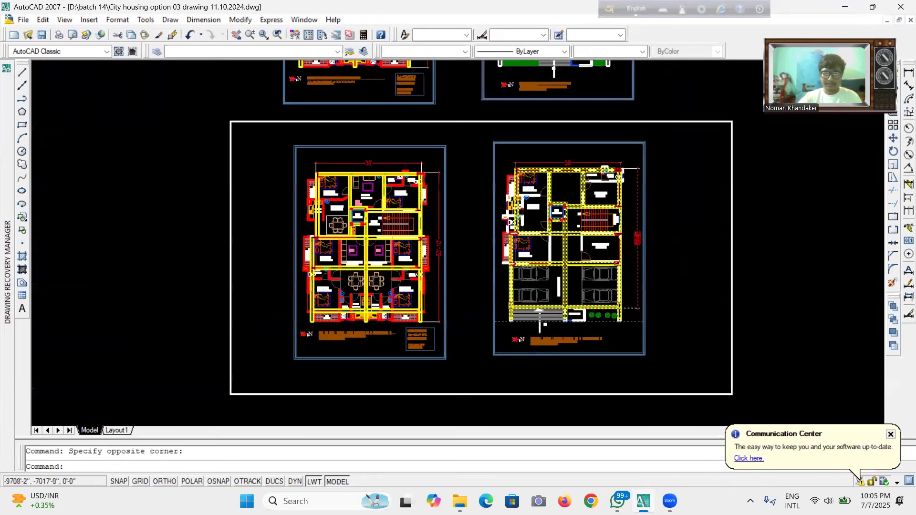
{"action": "scroll", "coordinate": [494, 220], "scroll_direction": "up", "scroll_amount": 4}
{"action": "scroll", "coordinate": [492, 219], "scroll_direction": "up", "scroll_amount": 2}
{"action": "left_click", "coordinate": [450, 207]}
{"action": "left_click", "coordinate": [368, 234]}
Add the dashed site boundary below the ground floor plan title to the selection.
{"action": "scroll", "coordinate": [414, 180], "scroll_direction": "down", "scroll_amount": 5}
{"action": "scroll", "coordinate": [414, 242], "scroll_direction": "down", "scroll_amount": 2}
{"action": "scroll", "coordinate": [444, 254], "scroll_direction": "up", "scroll_amount": 7}
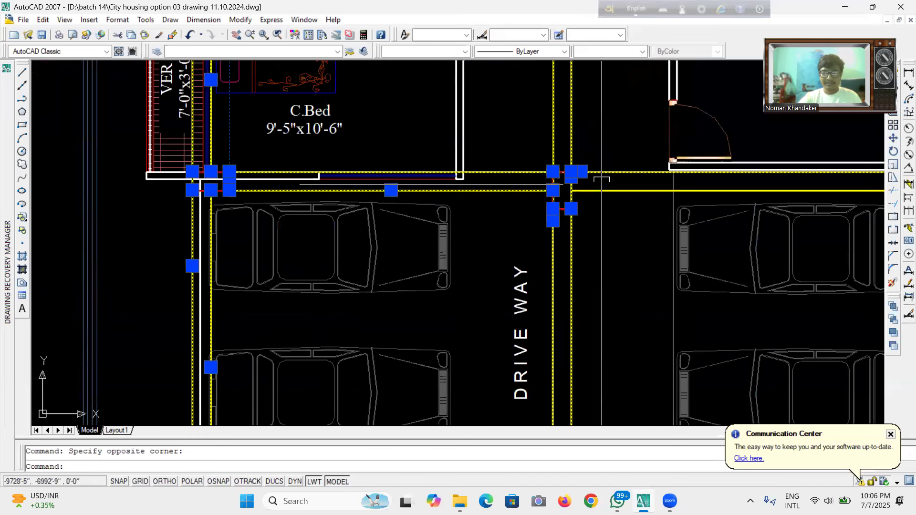
{"action": "scroll", "coordinate": [496, 213], "scroll_direction": "down", "scroll_amount": 2}
{"action": "scroll", "coordinate": [490, 220], "scroll_direction": "down", "scroll_amount": 2}
{"action": "scroll", "coordinate": [548, 319], "scroll_direction": "down", "scroll_amount": 2}
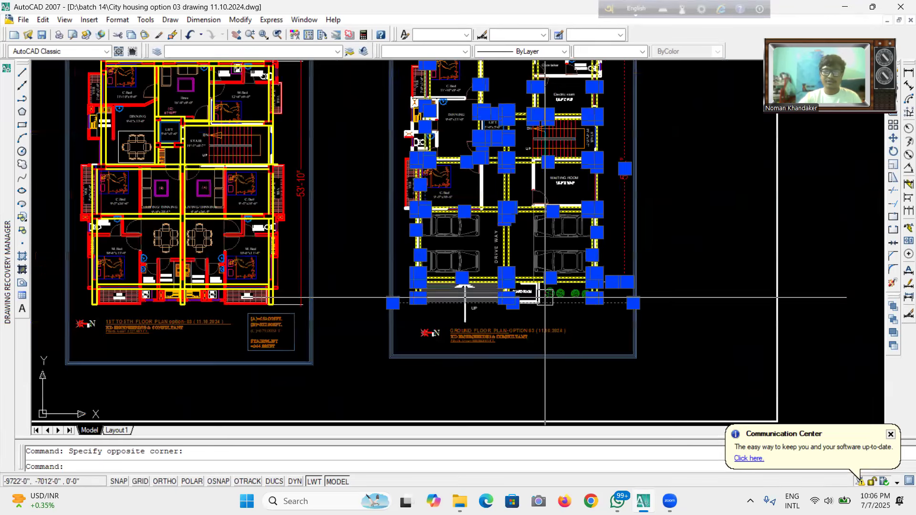
{"action": "scroll", "coordinate": [552, 305], "scroll_direction": "down", "scroll_amount": 2}
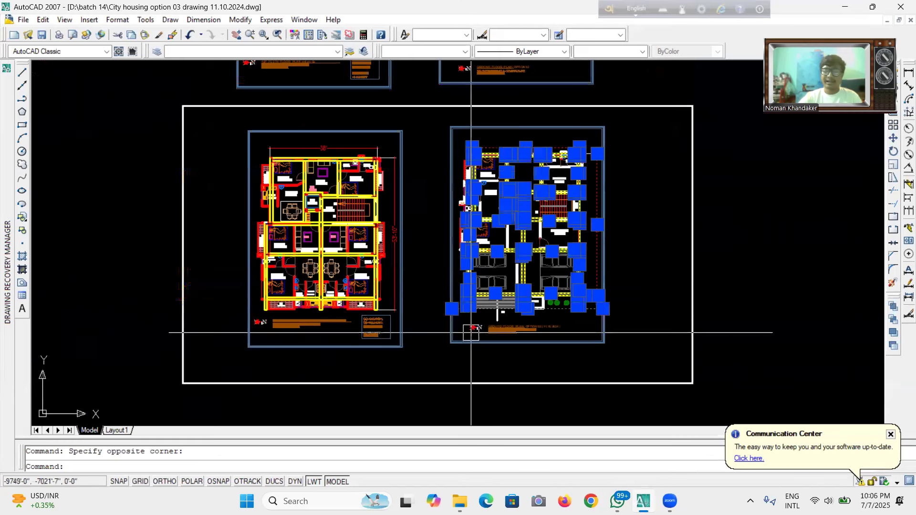
{"action": "scroll", "coordinate": [444, 224], "scroll_direction": "up", "scroll_amount": 8}
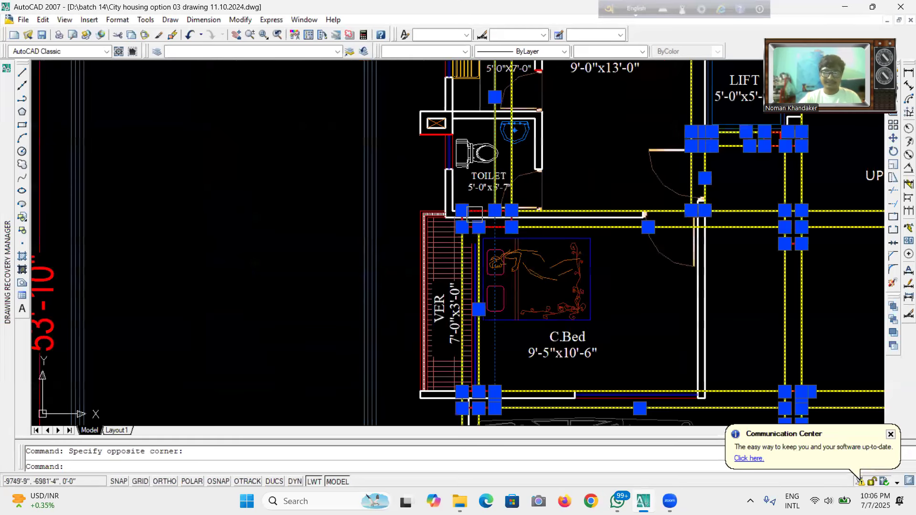
{"action": "scroll", "coordinate": [419, 236], "scroll_direction": "down", "scroll_amount": 4}
{"action": "scroll", "coordinate": [477, 306], "scroll_direction": "up", "scroll_amount": 4}
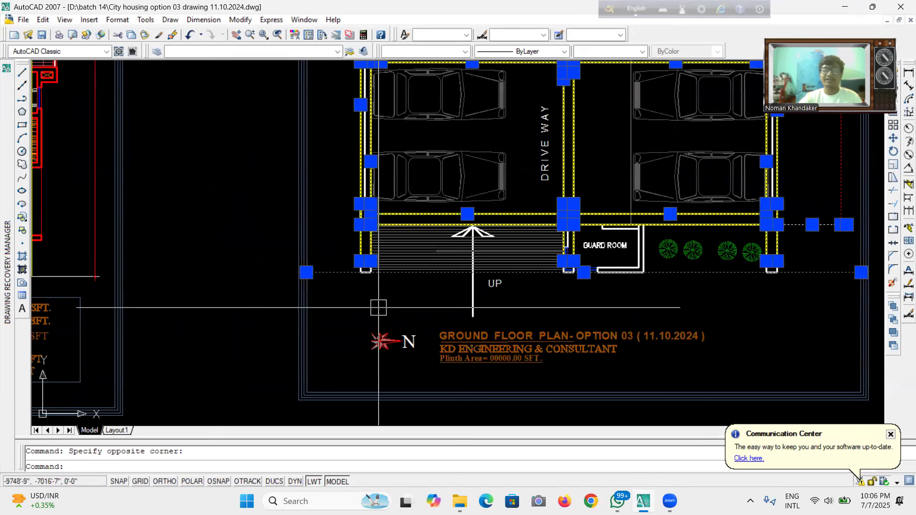
{"action": "left_click", "coordinate": [330, 301]}
{"action": "left_click", "coordinate": [235, 356]}
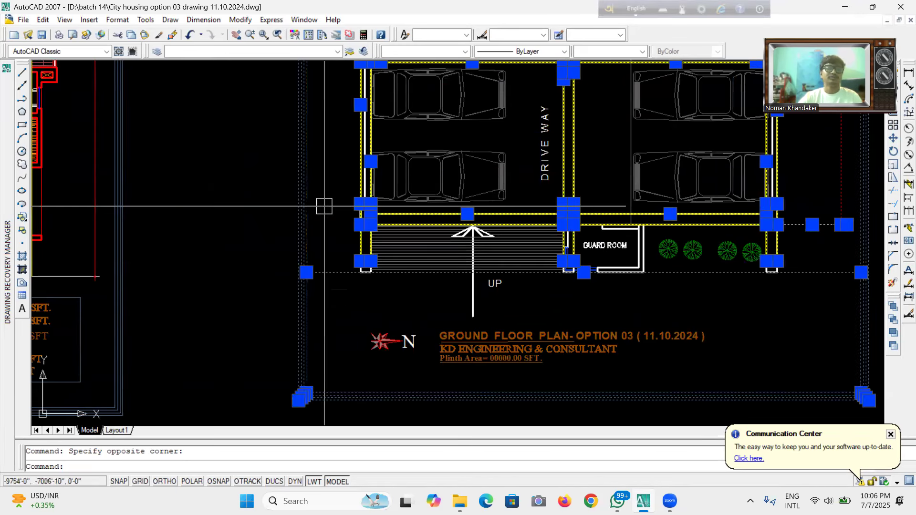
Copy the selected ground floor columns, beams and boundary to an empty area right of the drawings.
{"action": "scroll", "coordinate": [330, 202], "scroll_direction": "down", "scroll_amount": 2}
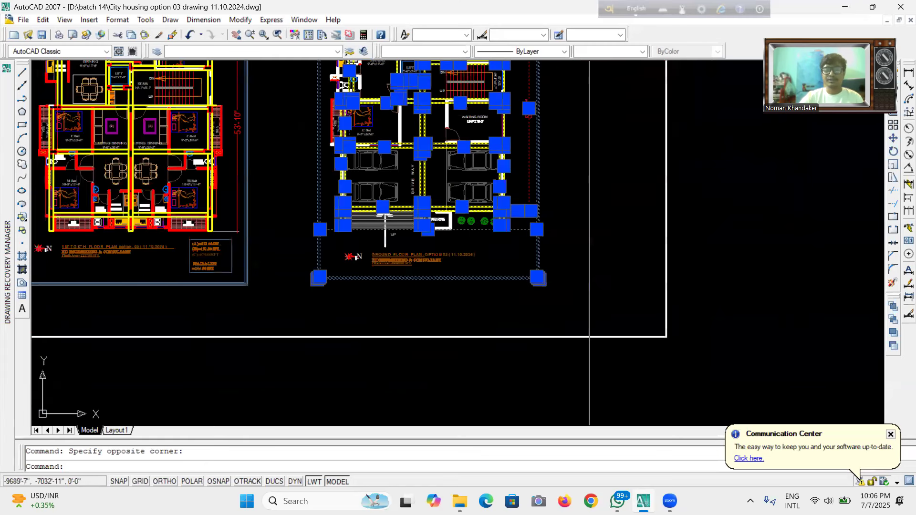
{"action": "scroll", "coordinate": [477, 119], "scroll_direction": "down", "scroll_amount": 2}
{"action": "scroll", "coordinate": [462, 138], "scroll_direction": "up", "scroll_amount": 4}
{"action": "scroll", "coordinate": [463, 138], "scroll_direction": "up", "scroll_amount": 4}
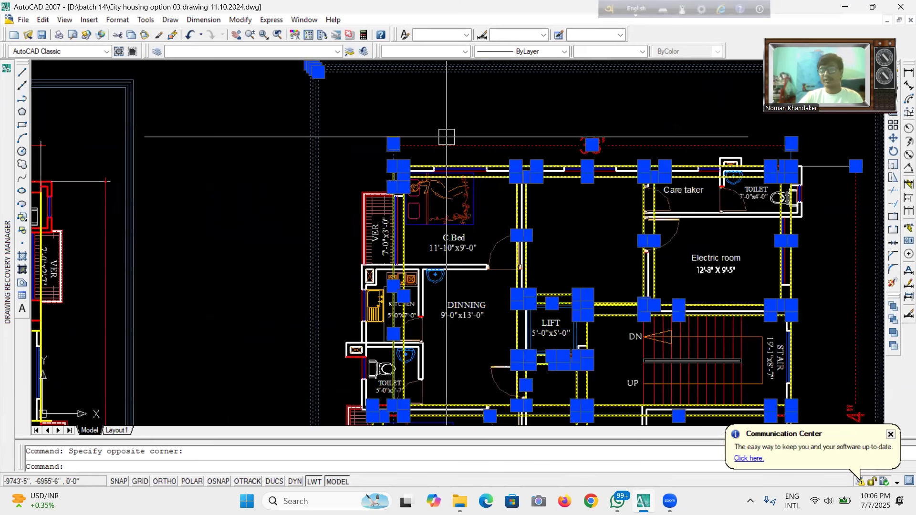
{"action": "scroll", "coordinate": [454, 143], "scroll_direction": "down", "scroll_amount": 5}
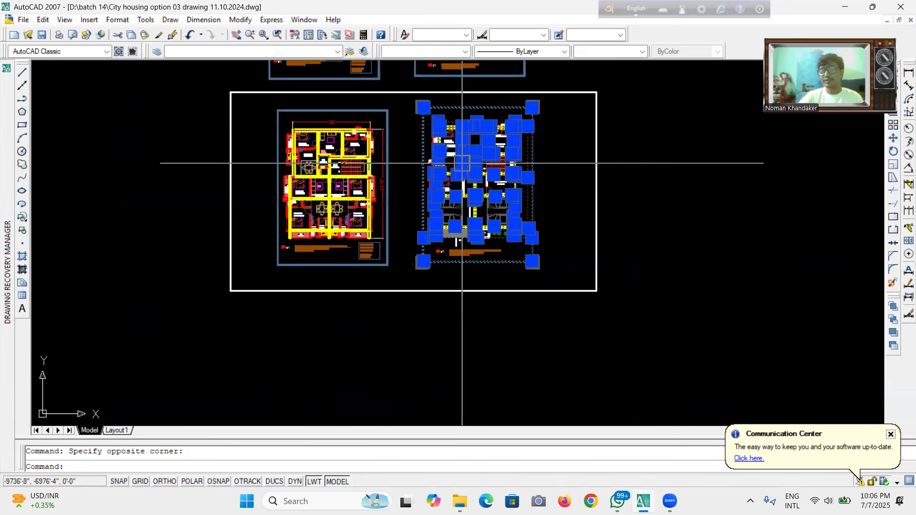
{"action": "scroll", "coordinate": [462, 201], "scroll_direction": "up", "scroll_amount": 5}
{"action": "scroll", "coordinate": [491, 256], "scroll_direction": "down", "scroll_amount": 1}
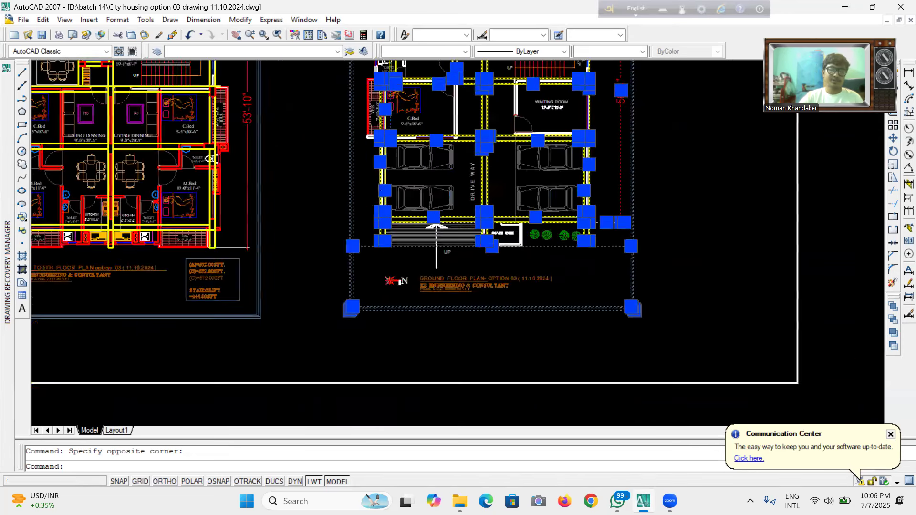
{"action": "scroll", "coordinate": [504, 309], "scroll_direction": "down", "scroll_amount": 3}
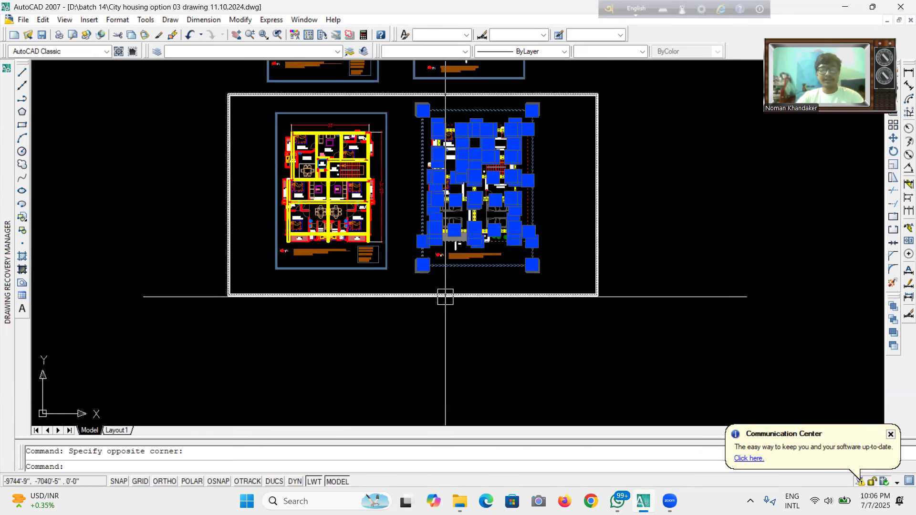
{"action": "key", "text": "Return"}
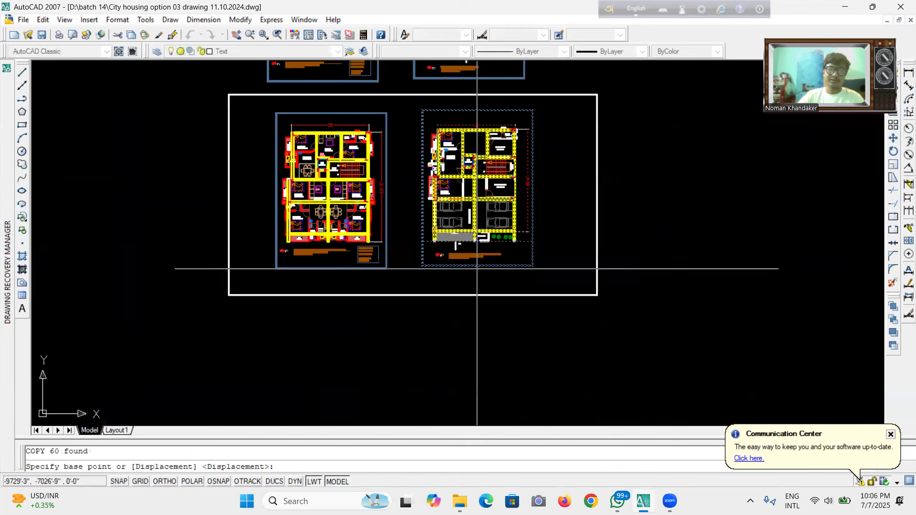
{"action": "scroll", "coordinate": [477, 269], "scroll_direction": "down", "scroll_amount": 4}
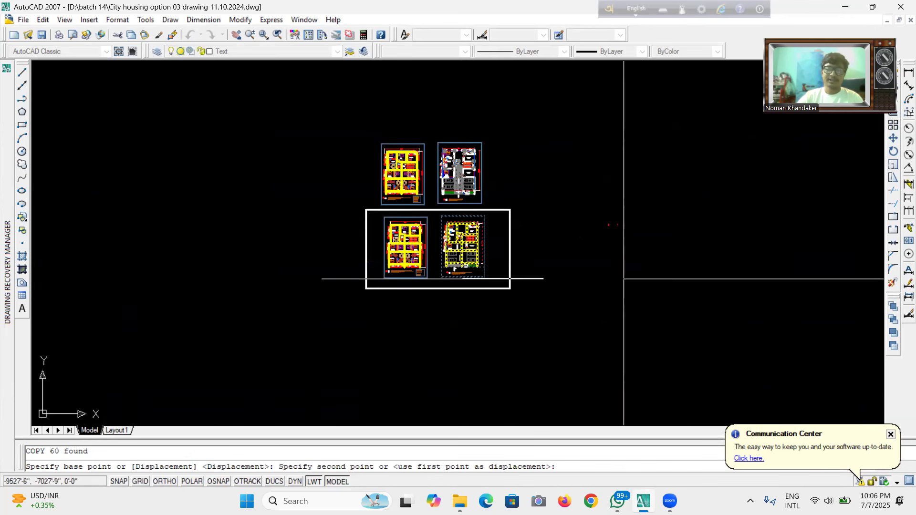
{"action": "left_click", "coordinate": [592, 275]}
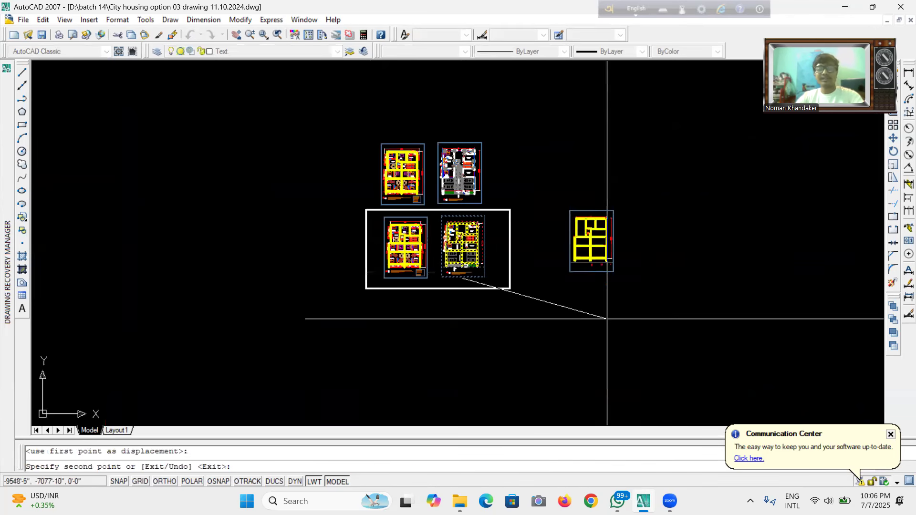
{"action": "key", "text": "Escape"}
{"action": "scroll", "coordinate": [593, 240], "scroll_direction": "up", "scroll_amount": 5}
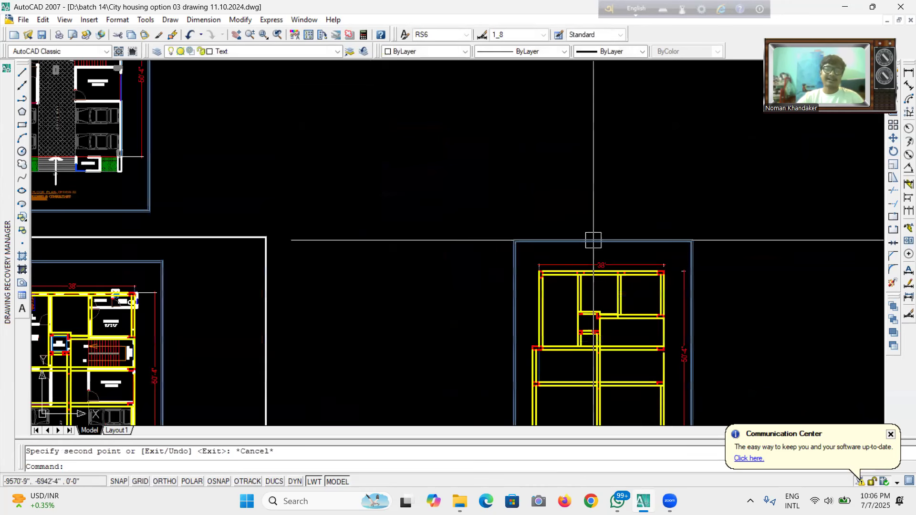
{"action": "scroll", "coordinate": [542, 241], "scroll_direction": "up", "scroll_amount": 6}
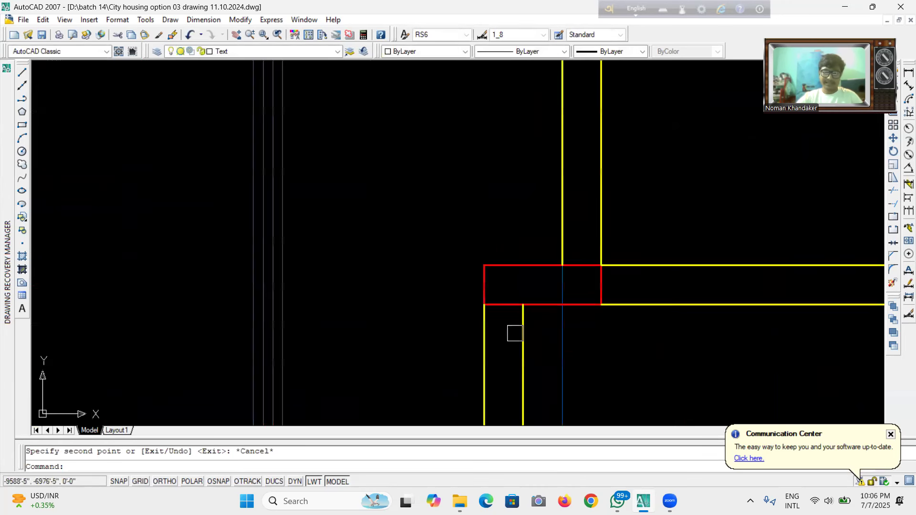
{"action": "scroll", "coordinate": [470, 268], "scroll_direction": "down", "scroll_amount": 8}
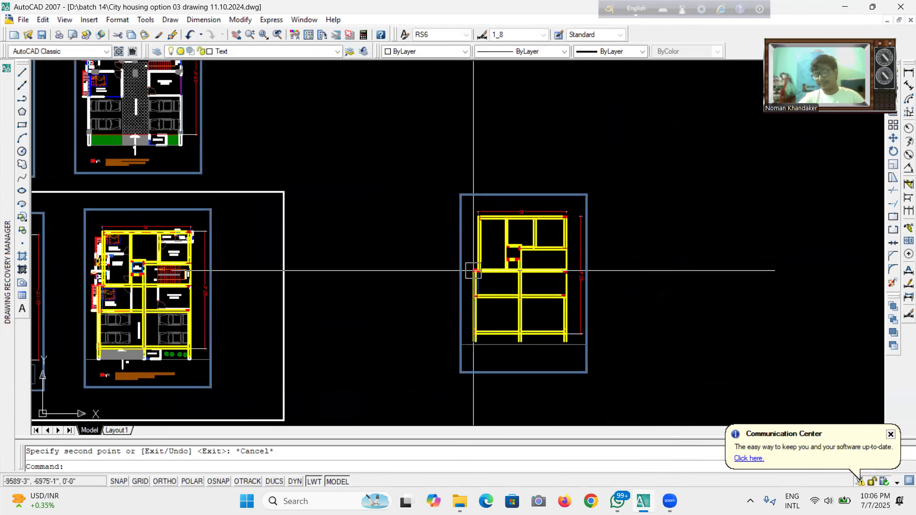
{"action": "scroll", "coordinate": [563, 228], "scroll_direction": "up", "scroll_amount": 3}
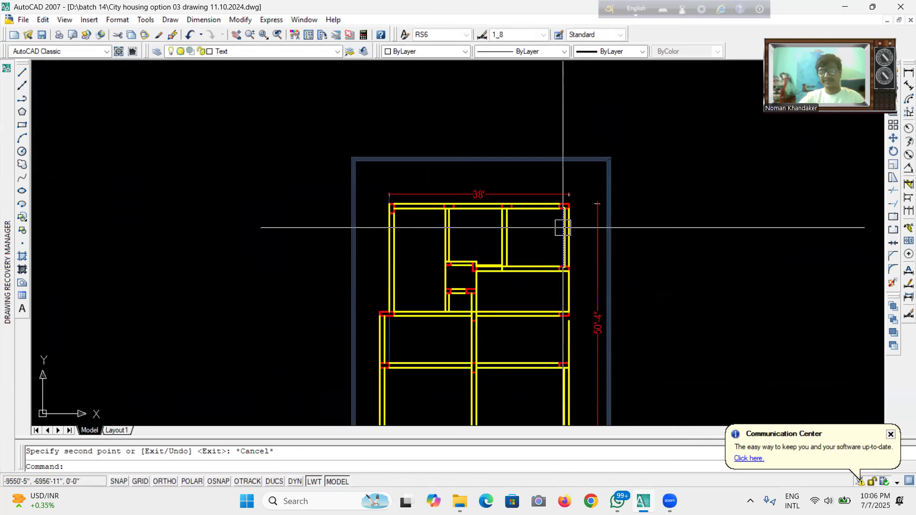
Stretch the upper end of the dashed lintel line in the small room up to the top beam with object snap on.
{"action": "scroll", "coordinate": [563, 228], "scroll_direction": "up", "scroll_amount": 5}
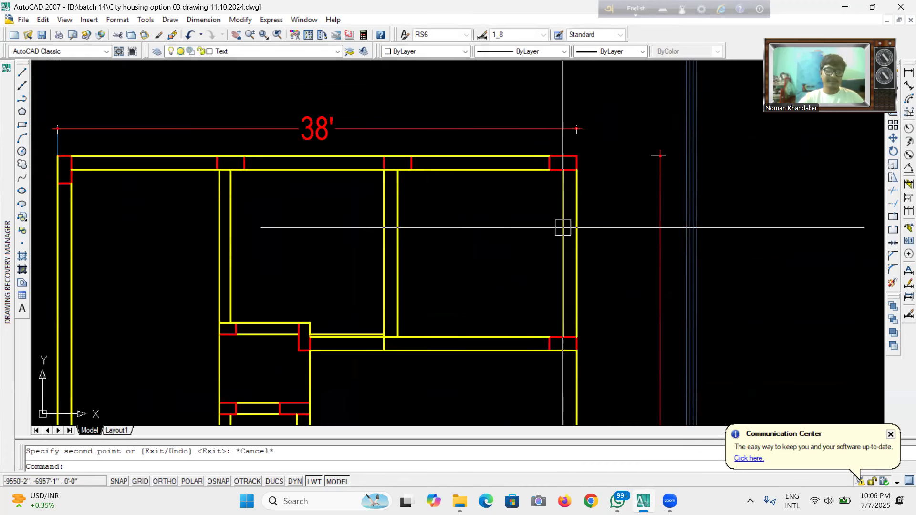
{"action": "scroll", "coordinate": [640, 128], "scroll_direction": "down", "scroll_amount": 4}
{"action": "scroll", "coordinate": [472, 228], "scroll_direction": "up", "scroll_amount": 4}
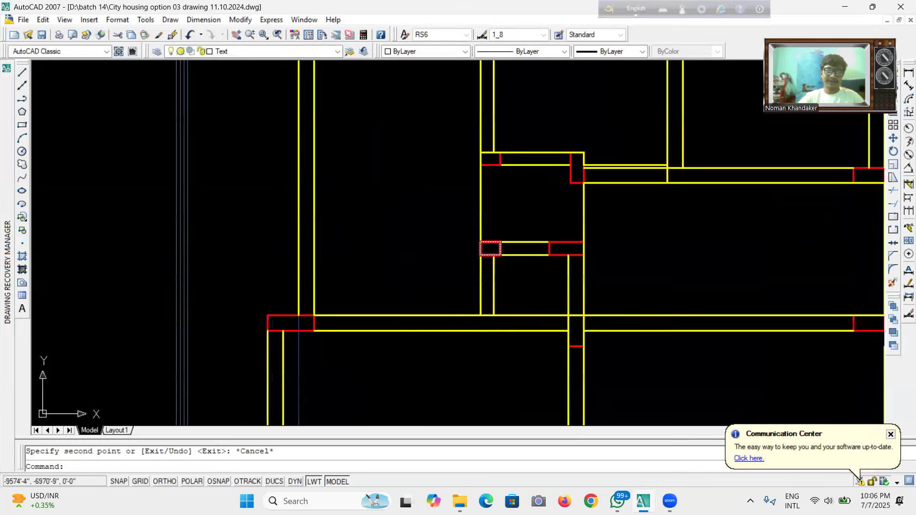
{"action": "left_click", "coordinate": [490, 277]}
{"action": "left_click", "coordinate": [494, 256]}
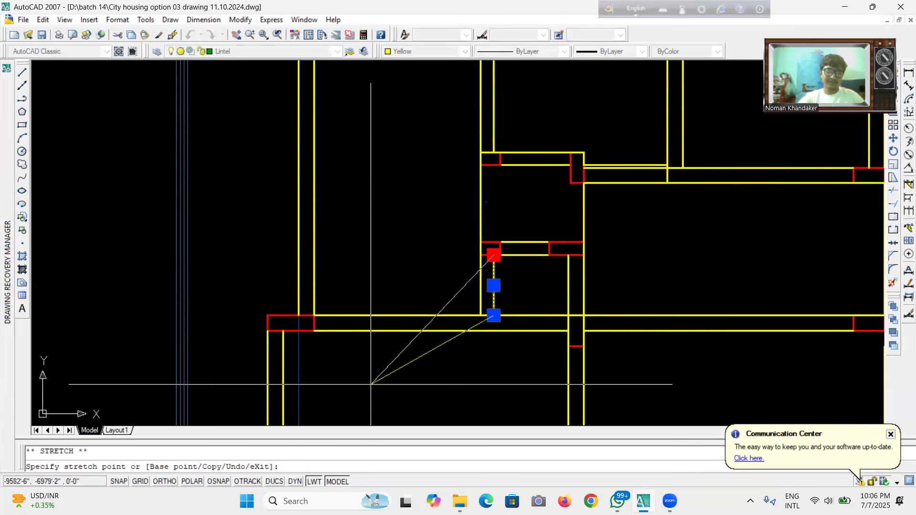
{"action": "key", "text": "F3"}
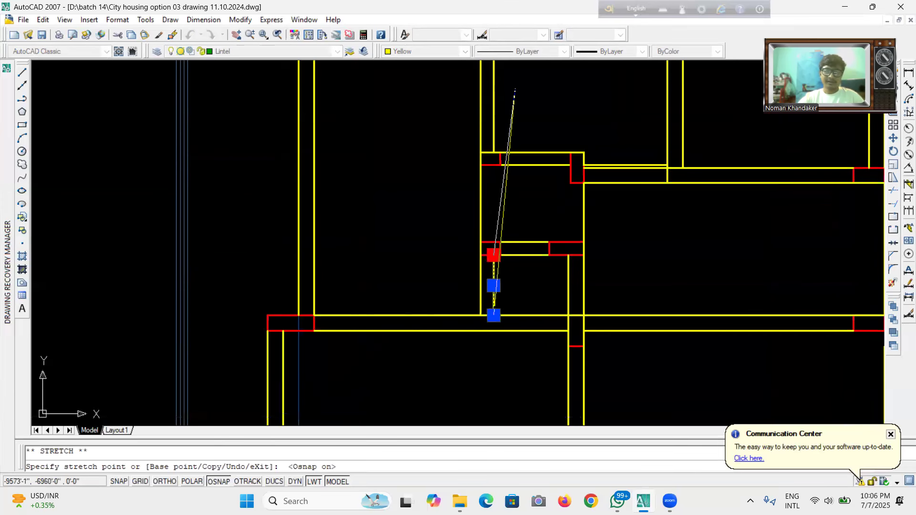
{"action": "left_click", "coordinate": [494, 165]}
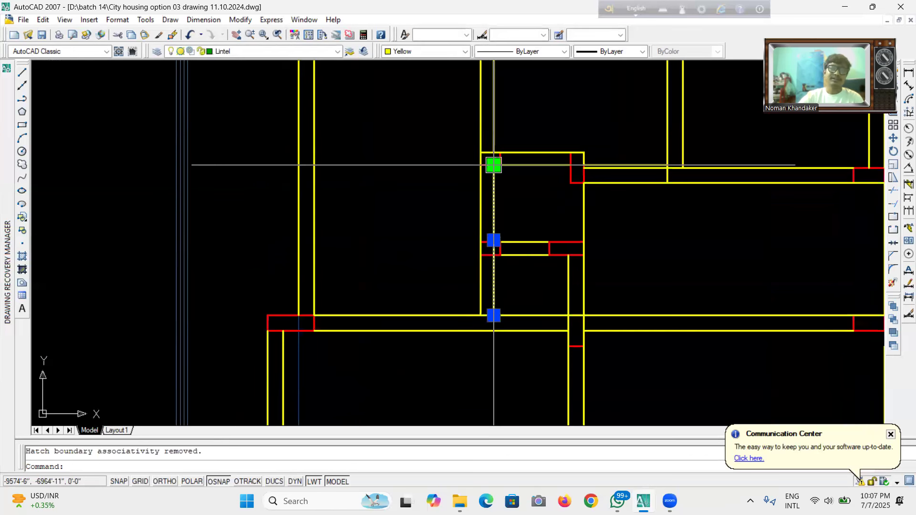
{"action": "key", "text": "Escape"}
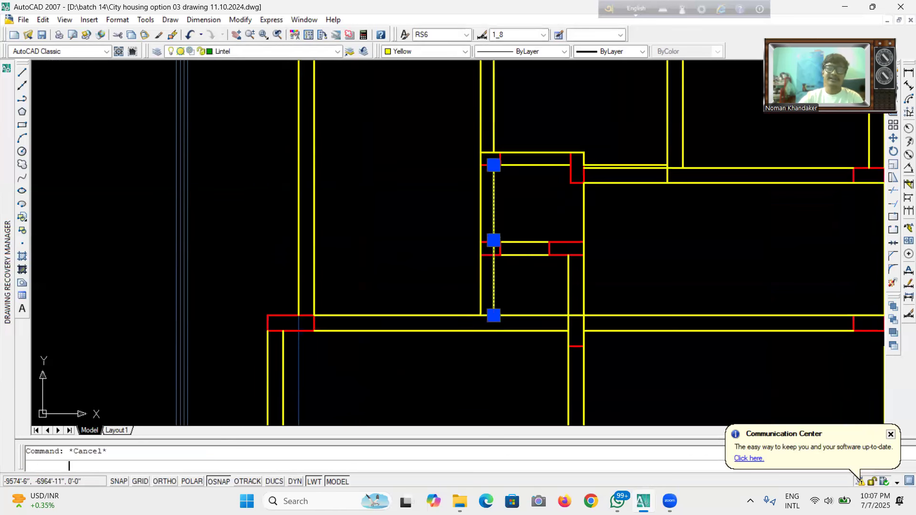
Trim the wall line where it crosses the column at the top beam junction, and save the drawing.
{"action": "scroll", "coordinate": [477, 272], "scroll_direction": "up", "scroll_amount": 6}
{"action": "type", "text": "tr"}
{"action": "key", "text": "Return"}
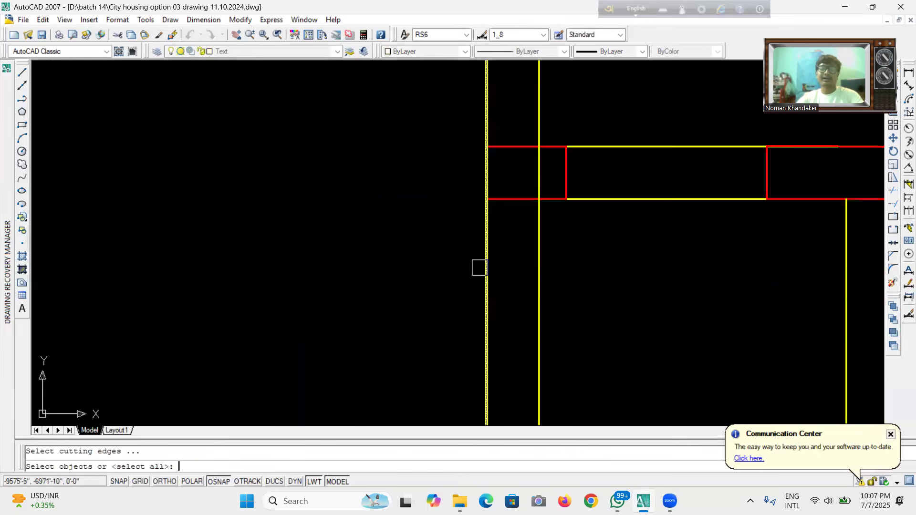
{"action": "key", "text": "Return"}
{"action": "left_click", "coordinate": [544, 168]}
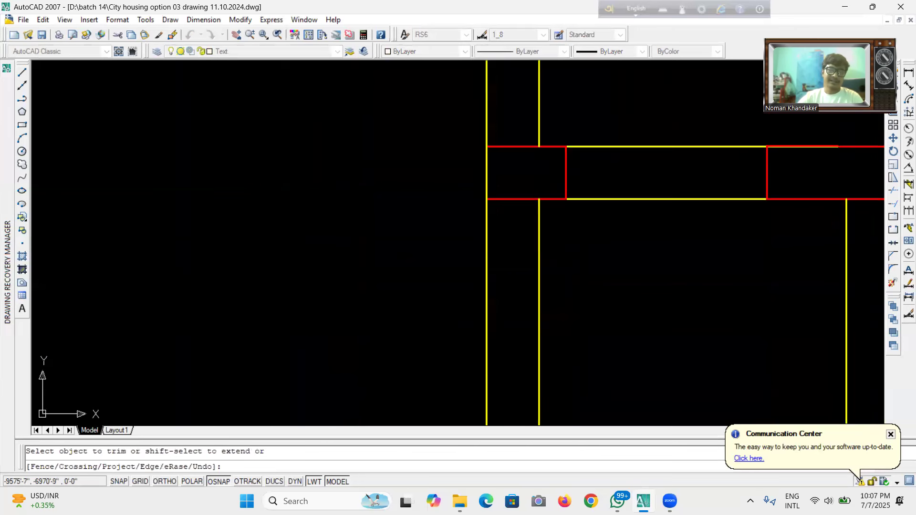
{"action": "scroll", "coordinate": [533, 288], "scroll_direction": "down", "scroll_amount": 3}
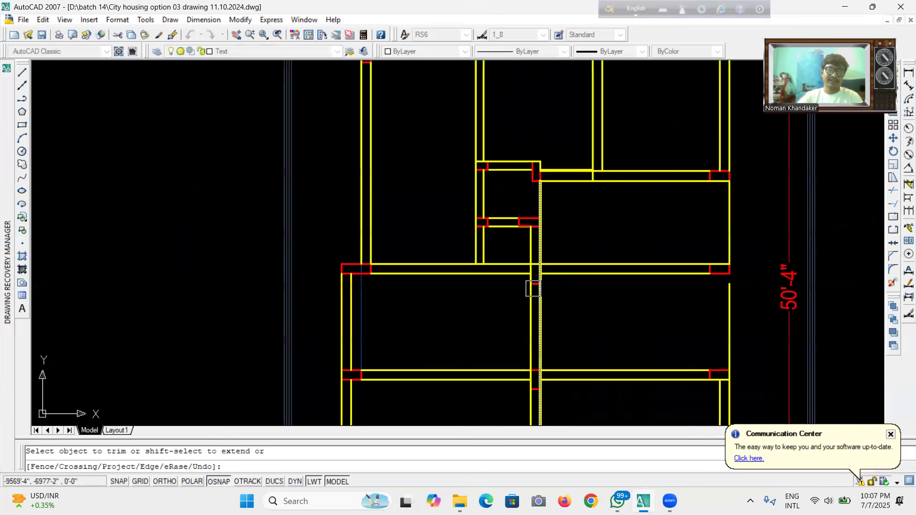
{"action": "left_click", "coordinate": [42, 35]}
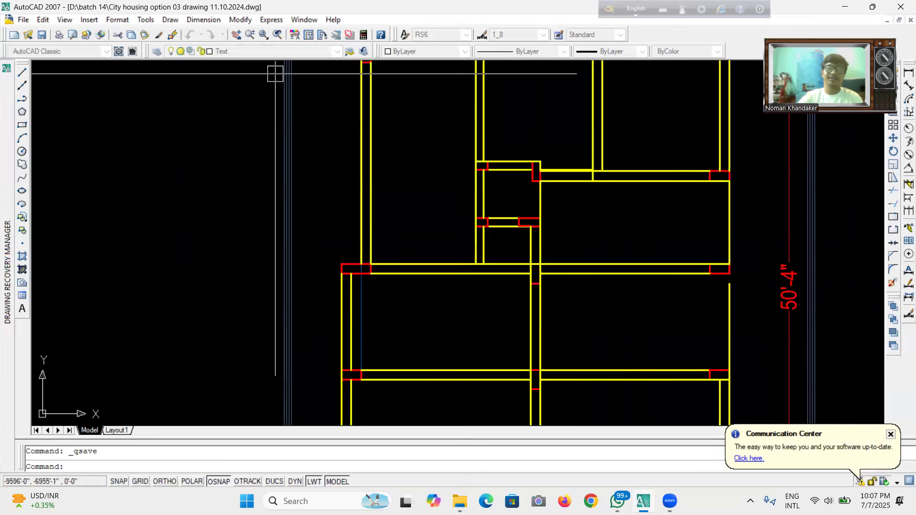
Delete the stray thin vertical line inside the left bay below the column.
{"action": "scroll", "coordinate": [472, 225], "scroll_direction": "down", "scroll_amount": 6}
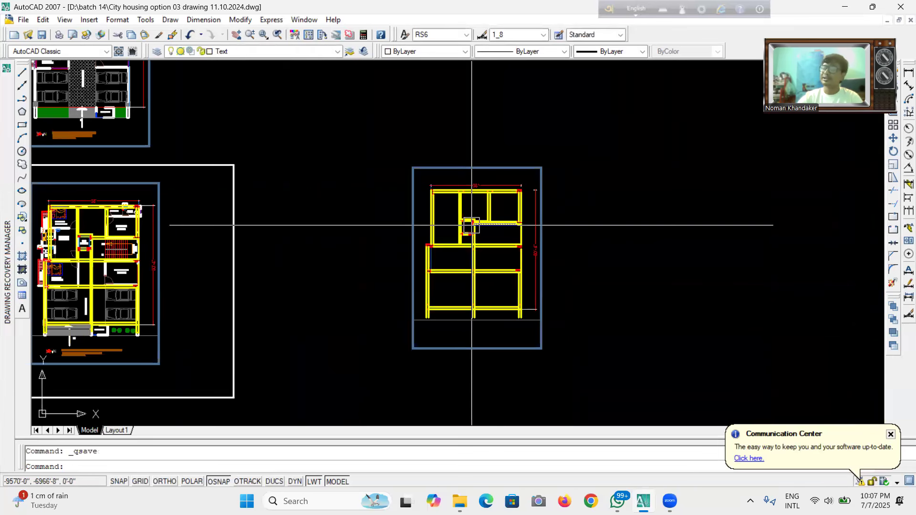
{"action": "scroll", "coordinate": [442, 285], "scroll_direction": "up", "scroll_amount": 6}
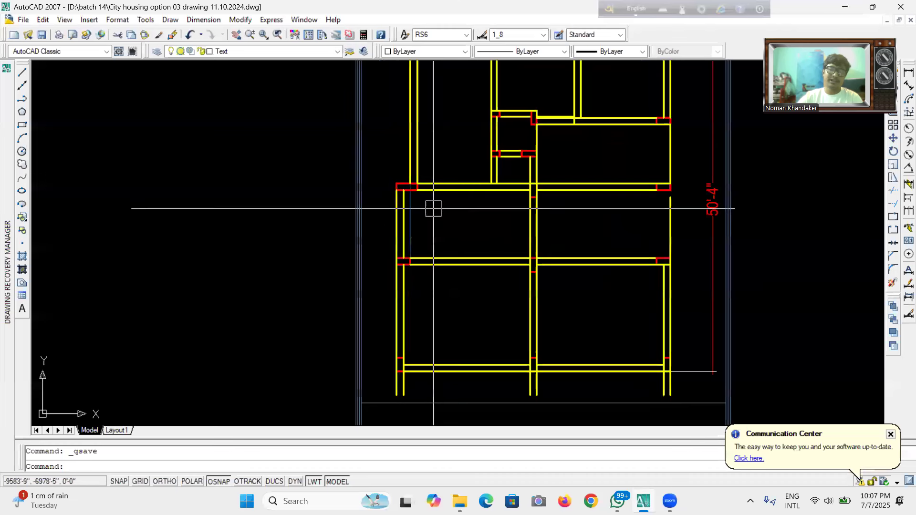
{"action": "scroll", "coordinate": [399, 205], "scroll_direction": "up", "scroll_amount": 3}
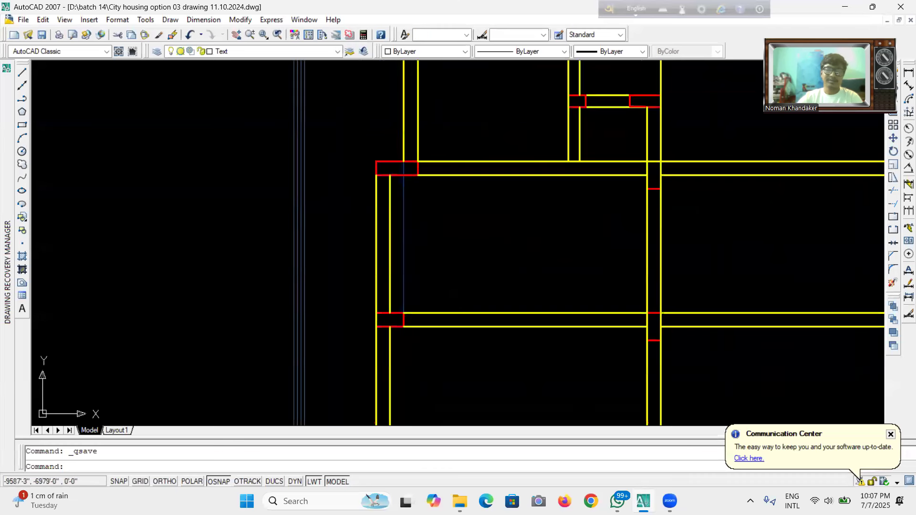
{"action": "left_click", "coordinate": [404, 206]}
{"action": "key", "text": "Delete"}
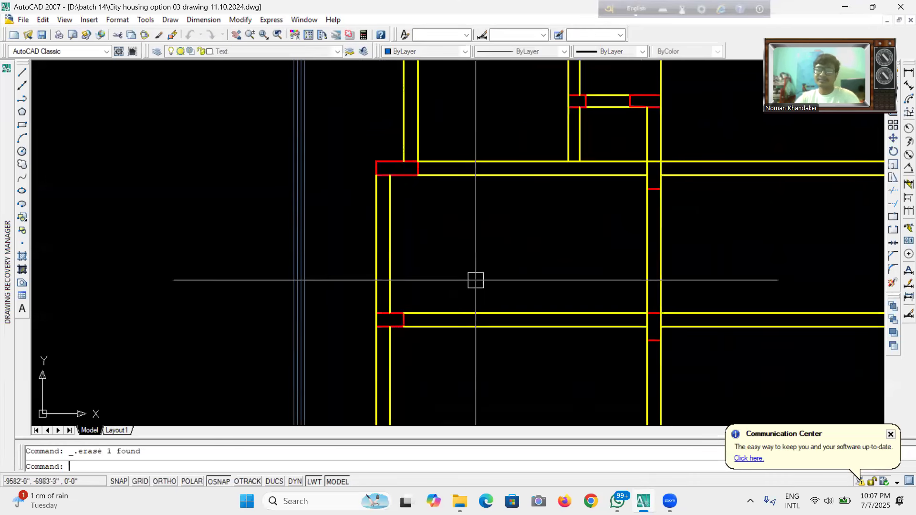
Draw a vertical line from the small room's column corner down to the lower beam.
{"action": "scroll", "coordinate": [475, 279], "scroll_direction": "down", "scroll_amount": 5}
{"action": "scroll", "coordinate": [572, 135], "scroll_direction": "up", "scroll_amount": 2}
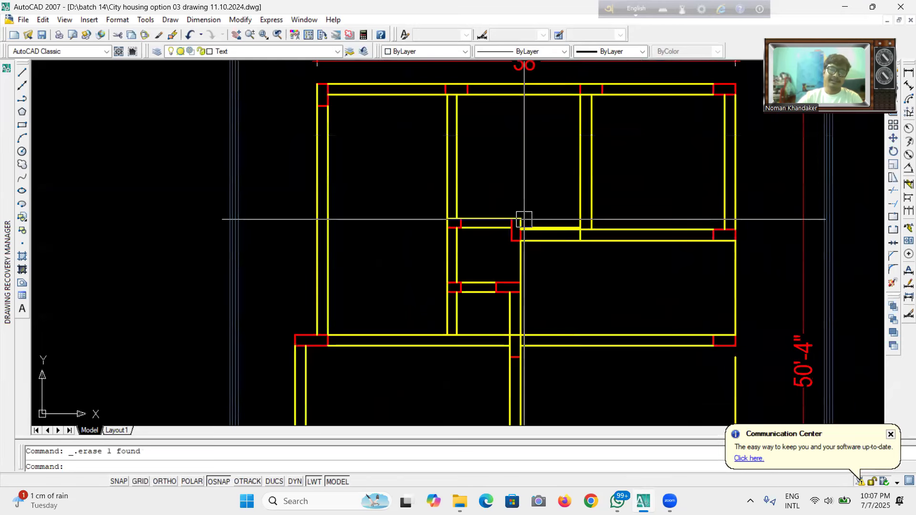
{"action": "scroll", "coordinate": [516, 242], "scroll_direction": "up", "scroll_amount": 2}
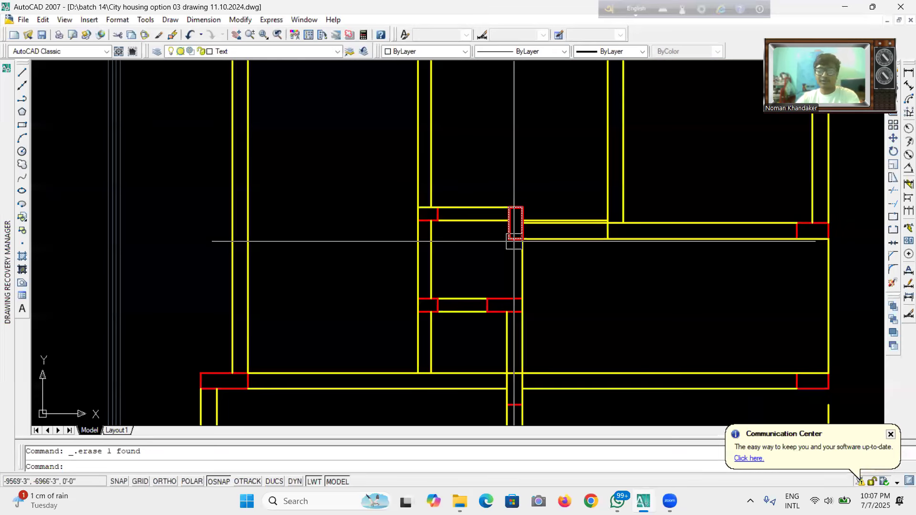
{"action": "type", "text": "l"}
{"action": "key", "text": "Return"}
{"action": "scroll", "coordinate": [514, 242], "scroll_direction": "up", "scroll_amount": 2}
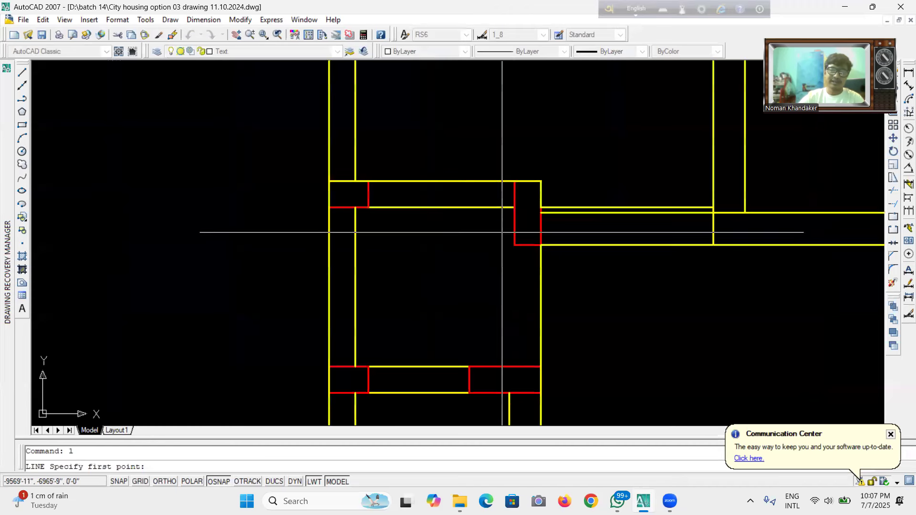
{"action": "left_click", "coordinate": [514, 245]}
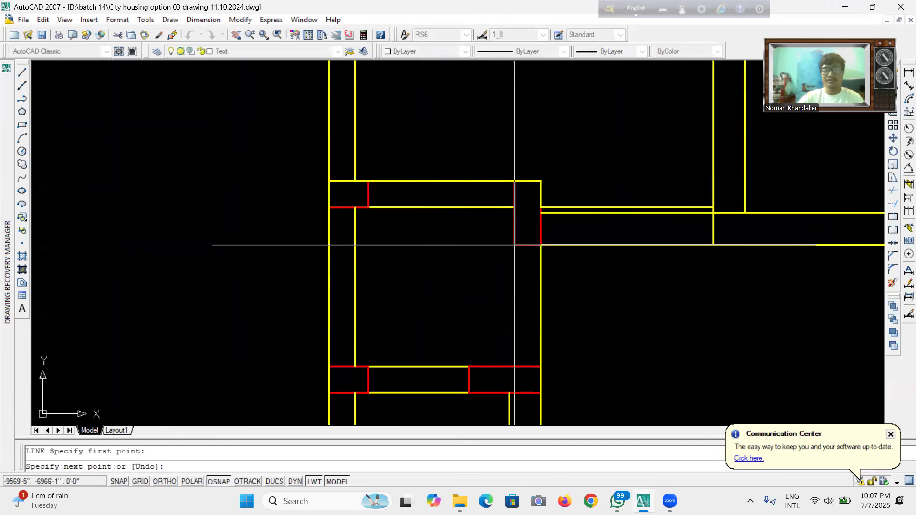
{"action": "left_click", "coordinate": [515, 367]}
{"action": "key", "text": "Escape"}
Match the new line's properties to the dashed lintel line and save the drawing.
{"action": "scroll", "coordinate": [445, 272], "scroll_direction": "down", "scroll_amount": 5}
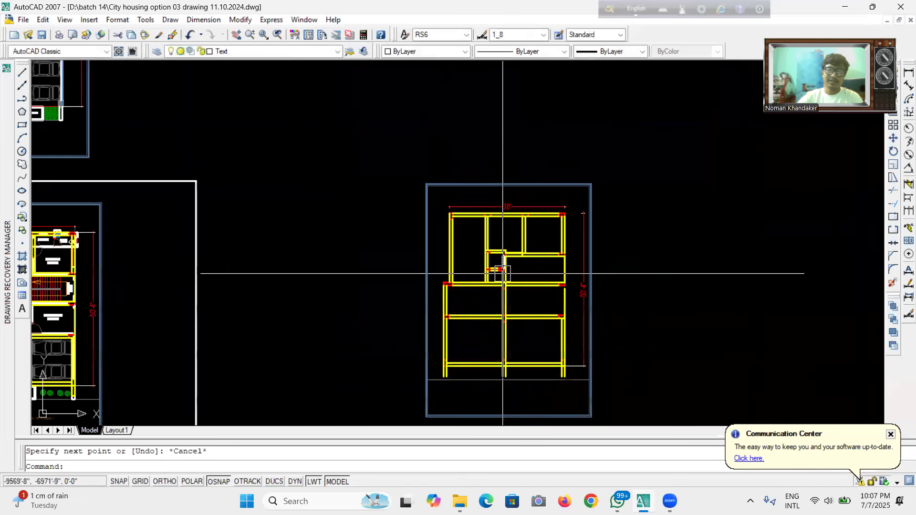
{"action": "scroll", "coordinate": [491, 272], "scroll_direction": "up", "scroll_amount": 2}
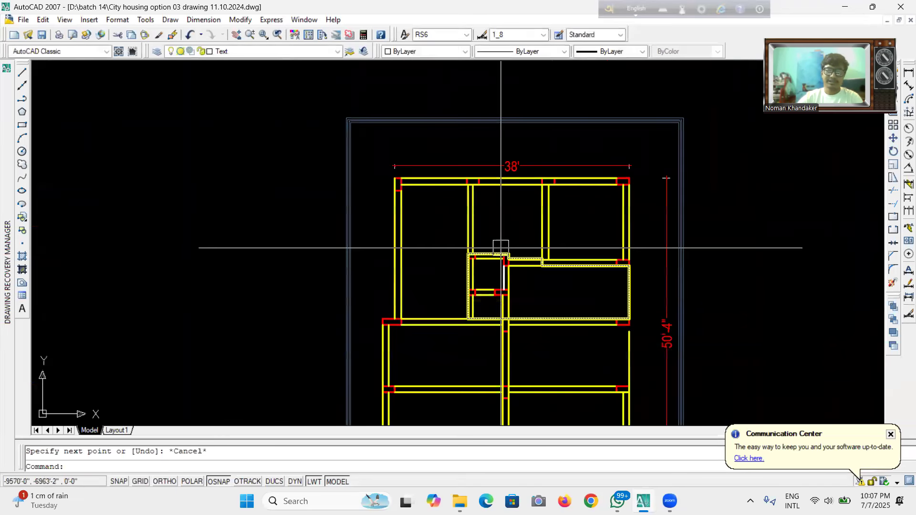
{"action": "left_click", "coordinate": [172, 34]}
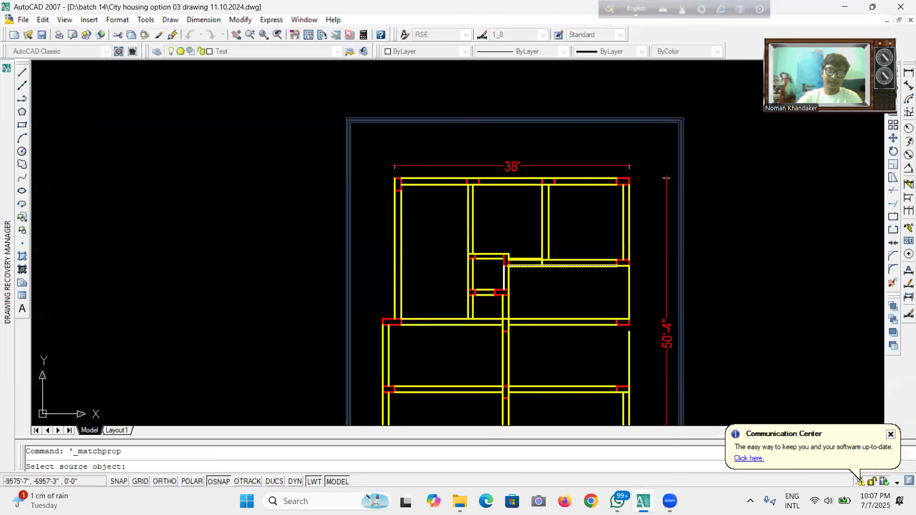
{"action": "left_click", "coordinate": [506, 265]}
{"action": "scroll", "coordinate": [499, 286], "scroll_direction": "up", "scroll_amount": 3}
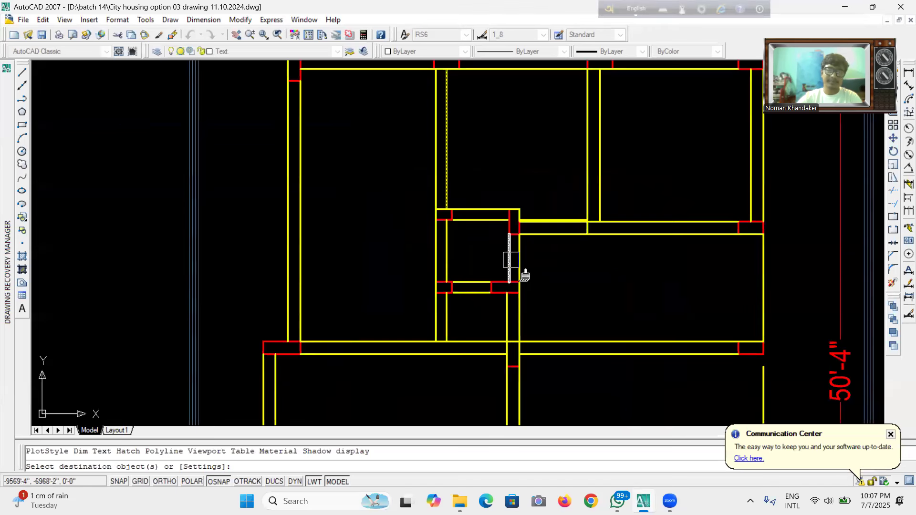
{"action": "left_click", "coordinate": [511, 260]}
{"action": "scroll", "coordinate": [501, 244], "scroll_direction": "down", "scroll_amount": 3}
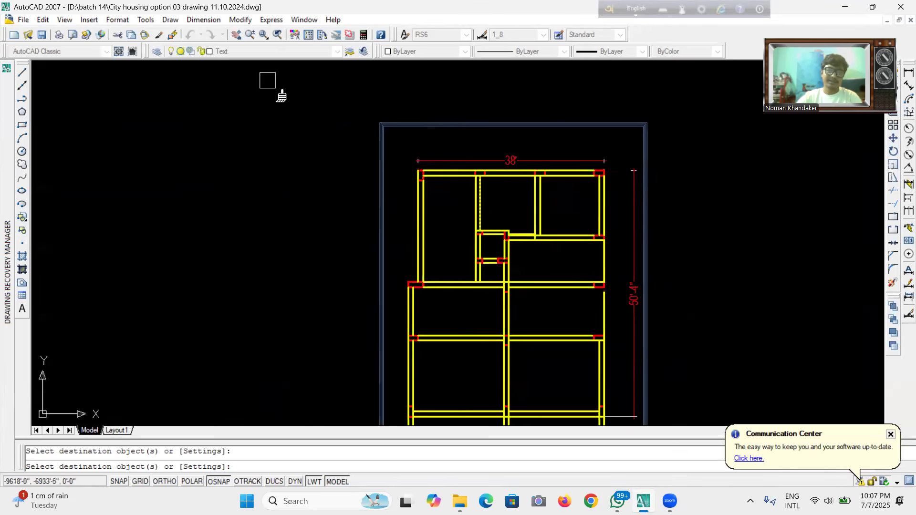
{"action": "key", "text": "ctrl+s"}
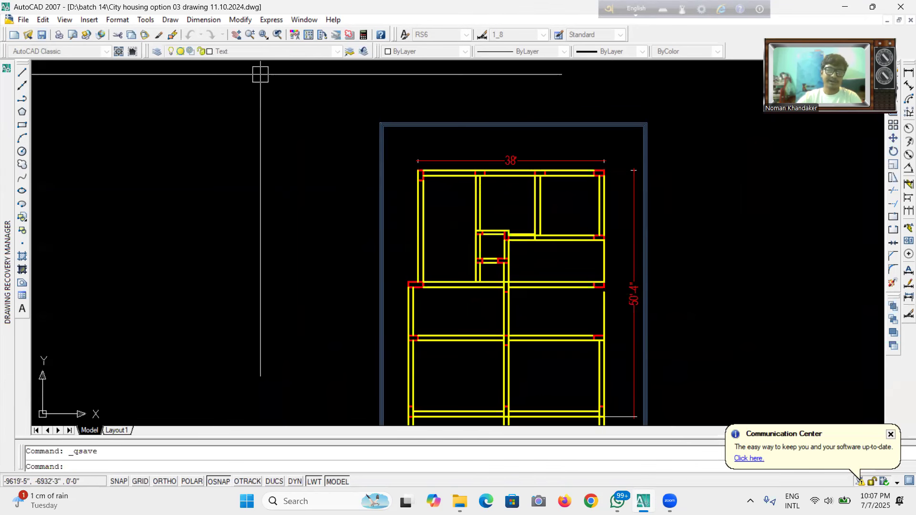
{"action": "scroll", "coordinate": [614, 353], "scroll_direction": "up", "scroll_amount": 2}
{"action": "scroll", "coordinate": [614, 291], "scroll_direction": "up", "scroll_amount": 2}
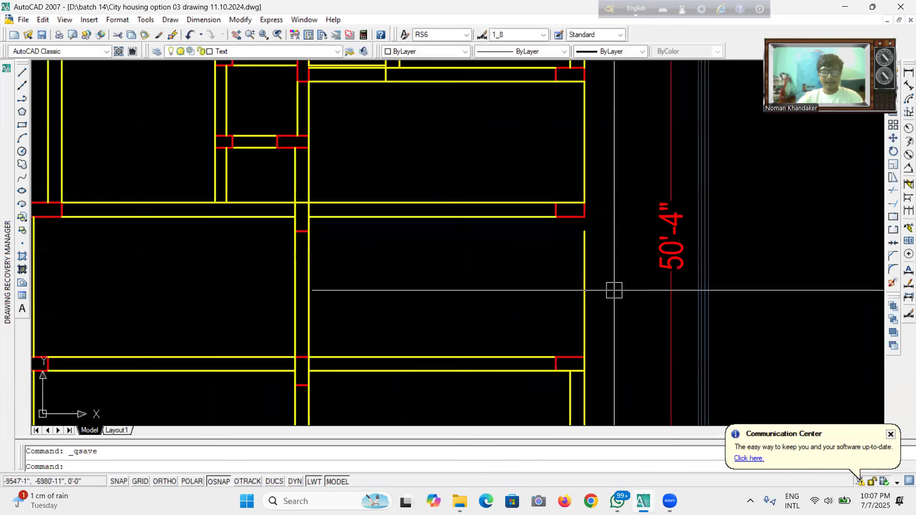
{"action": "type", "text": "ex"}
{"action": "key", "text": "Return"}
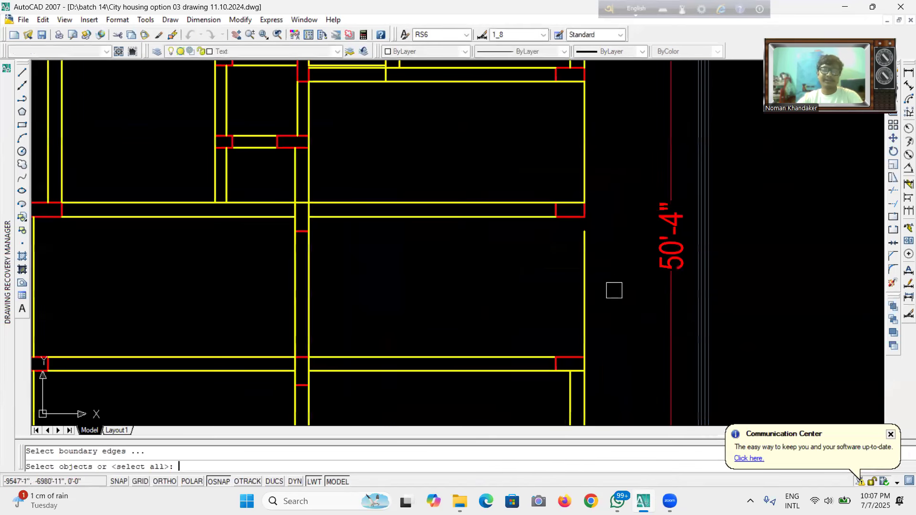
{"action": "key", "text": "Return"}
{"action": "scroll", "coordinate": [587, 253], "scroll_direction": "down", "scroll_amount": 4}
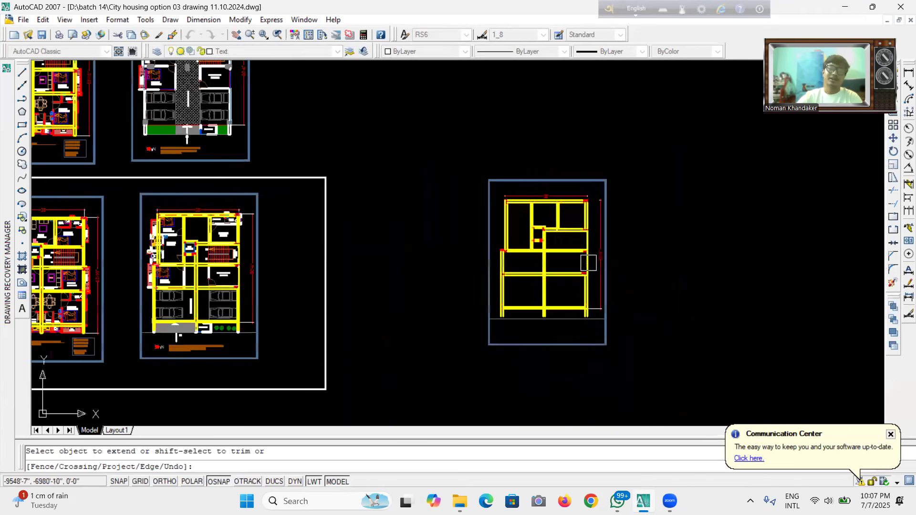
{"action": "left_click", "coordinate": [42, 34]}
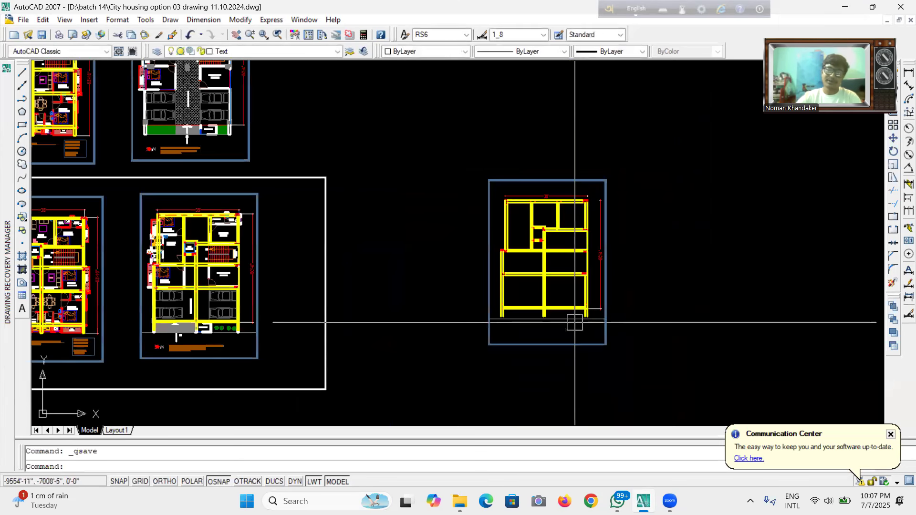
Copy the dashed lintel line on the plan's right edge inward to the beam's inner face.
{"action": "scroll", "coordinate": [606, 250], "scroll_direction": "up", "scroll_amount": 4}
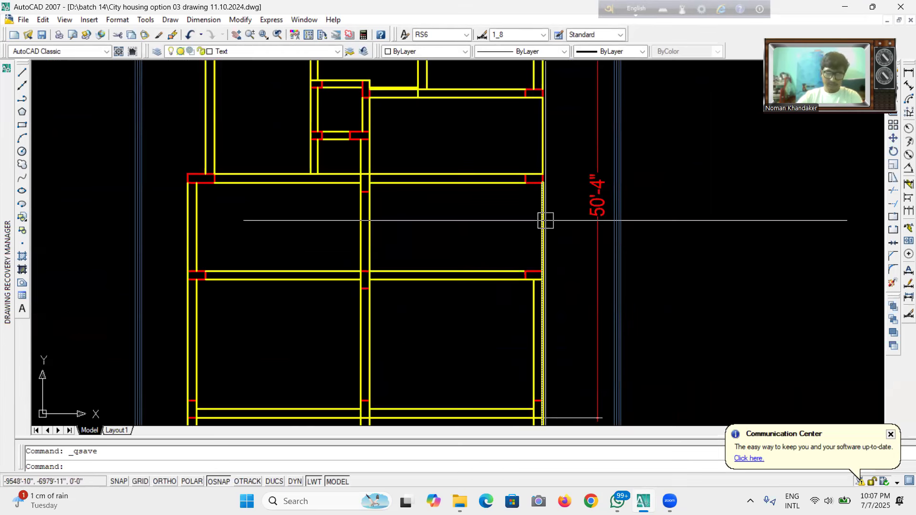
{"action": "left_click", "coordinate": [545, 220]}
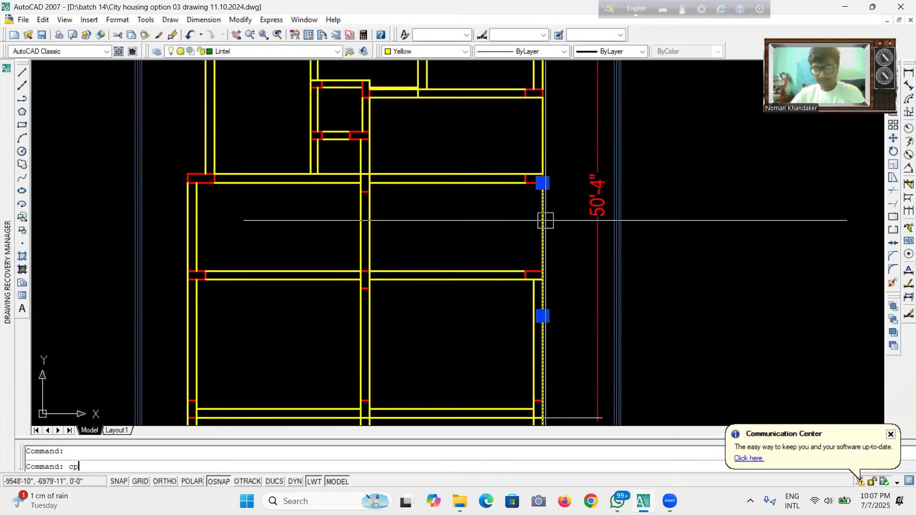
{"action": "type", "text": "cp"}
{"action": "key", "text": "Return"}
{"action": "scroll", "coordinate": [541, 299], "scroll_direction": "up", "scroll_amount": 3}
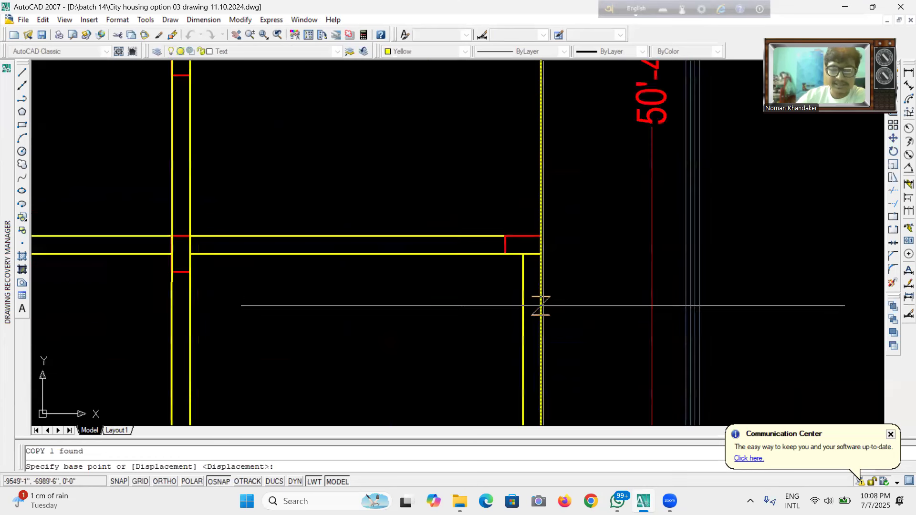
{"action": "left_click", "coordinate": [541, 254]}
{"action": "left_click", "coordinate": [523, 254]}
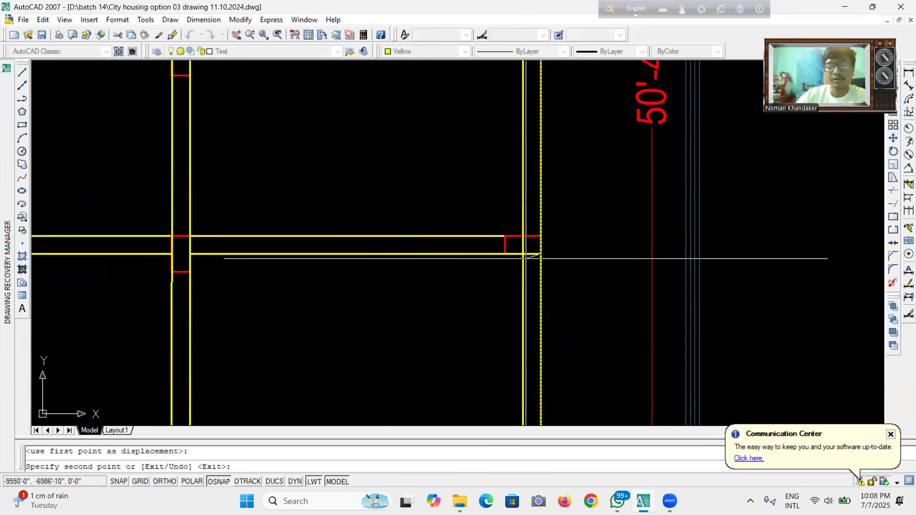
{"action": "scroll", "coordinate": [567, 252], "scroll_direction": "down", "scroll_amount": 4}
{"action": "scroll", "coordinate": [567, 252], "scroll_direction": "down", "scroll_amount": 3}
{"action": "key", "text": "Escape"}
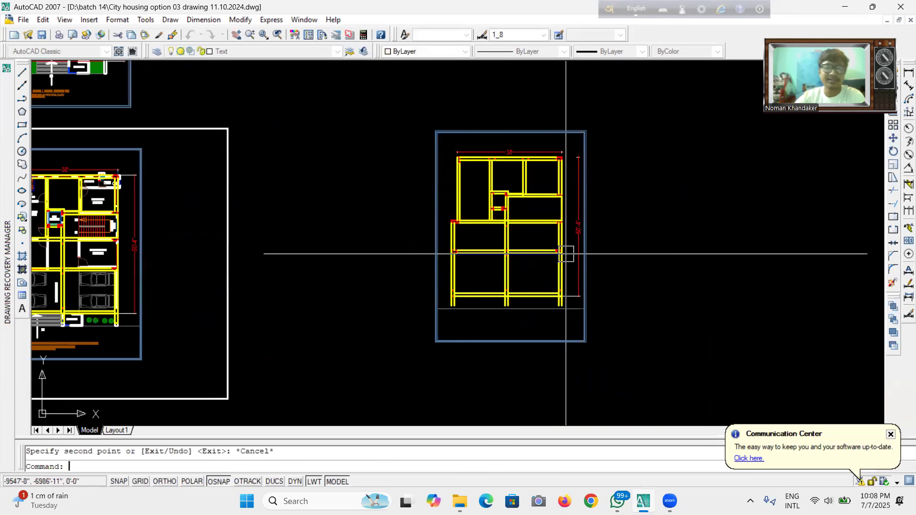
{"action": "scroll", "coordinate": [564, 249], "scroll_direction": "up", "scroll_amount": 6}
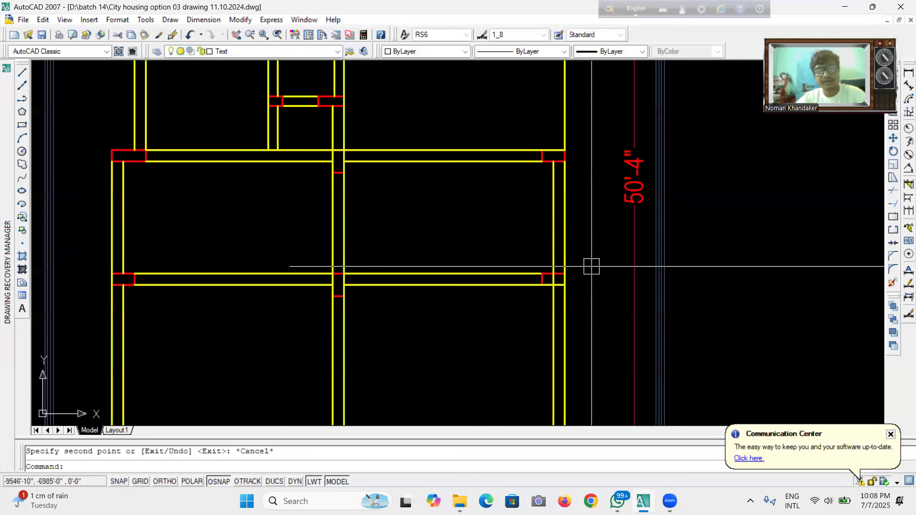
{"action": "type", "text": "tr"}
{"action": "key", "text": "Return"}
{"action": "key", "text": "Return"}
{"action": "scroll", "coordinate": [553, 298], "scroll_direction": "up", "scroll_amount": 4}
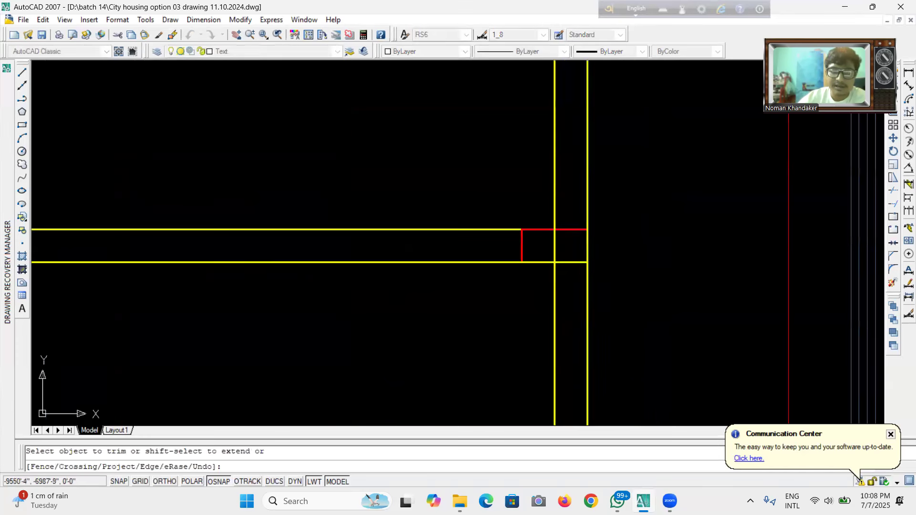
{"action": "scroll", "coordinate": [554, 252], "scroll_direction": "down", "scroll_amount": 5}
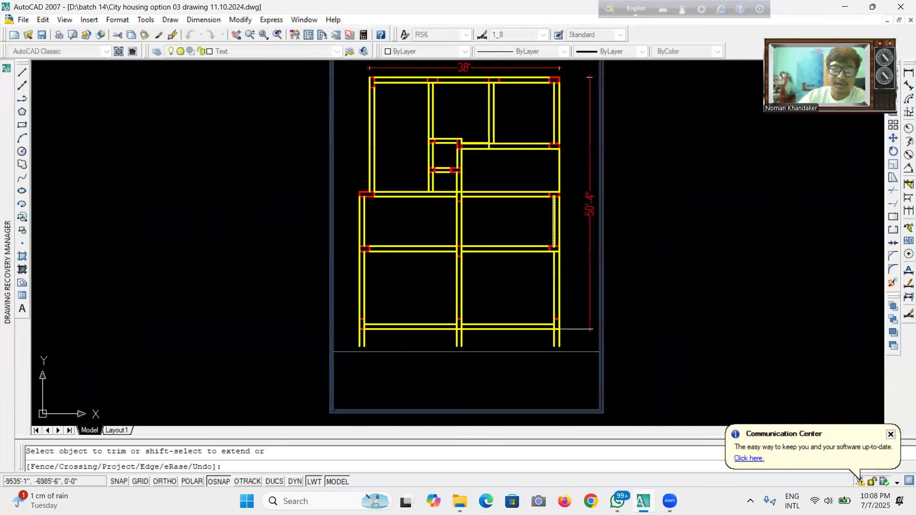
Save the drawing.
{"action": "left_click", "coordinate": [42, 35]}
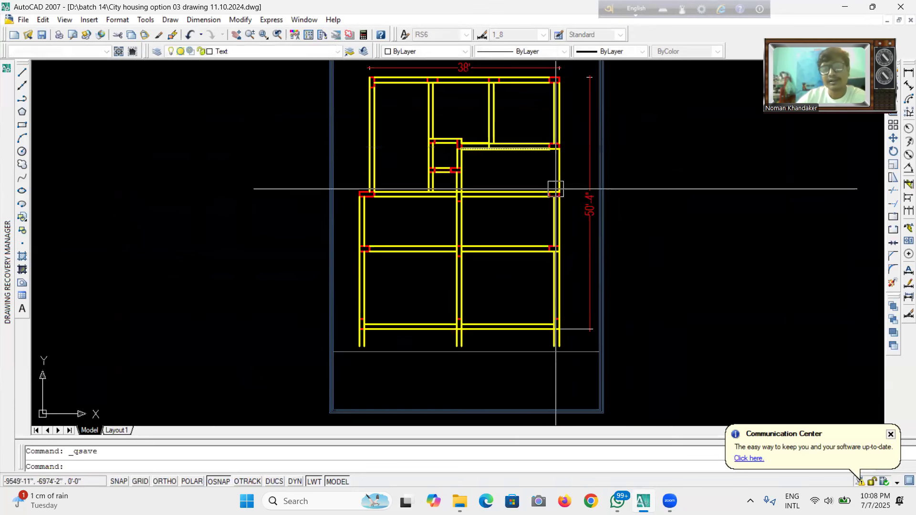
Draw two crossing diagonal lines corner to corner across the room right of the small room, and save the drawing.
{"action": "scroll", "coordinate": [506, 232], "scroll_direction": "up", "scroll_amount": 2}
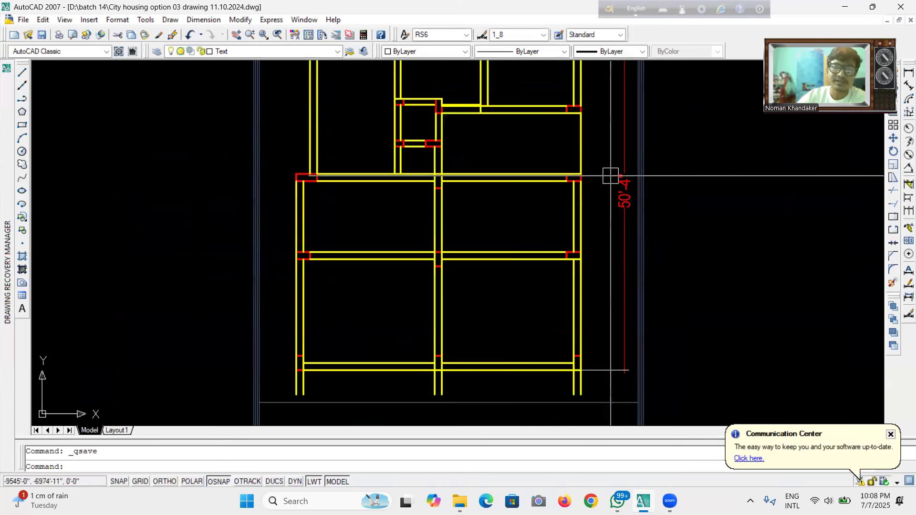
{"action": "type", "text": "l"}
{"action": "key", "text": "Return"}
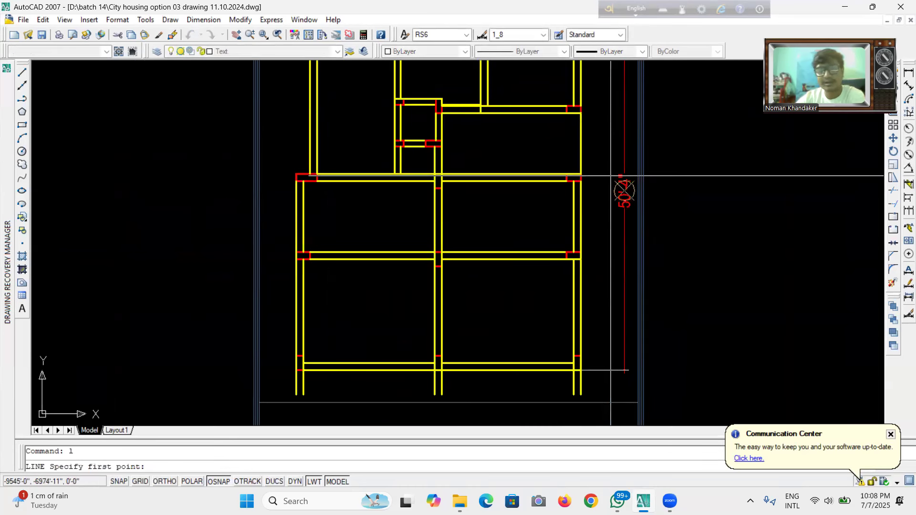
{"action": "left_click", "coordinate": [436, 181]}
{"action": "scroll", "coordinate": [435, 181], "scroll_direction": "up", "scroll_amount": 3}
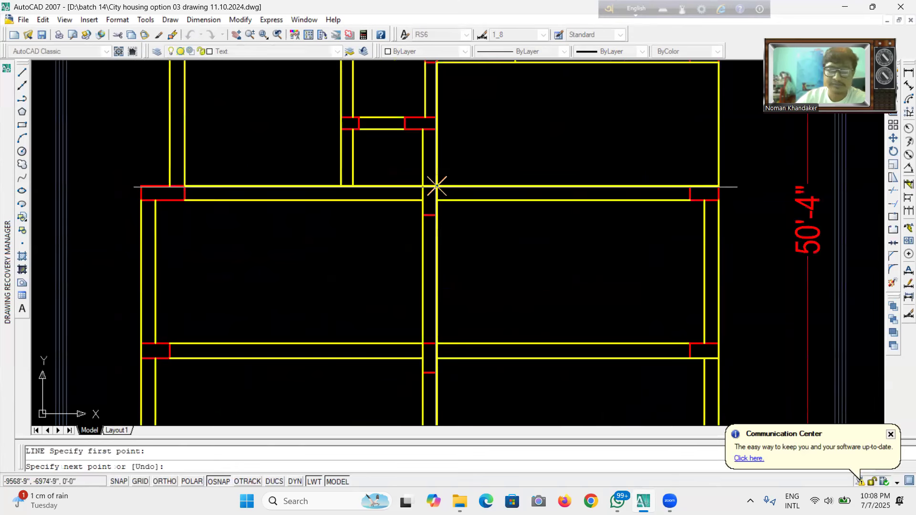
{"action": "scroll", "coordinate": [454, 180], "scroll_direction": "down", "scroll_amount": 2}
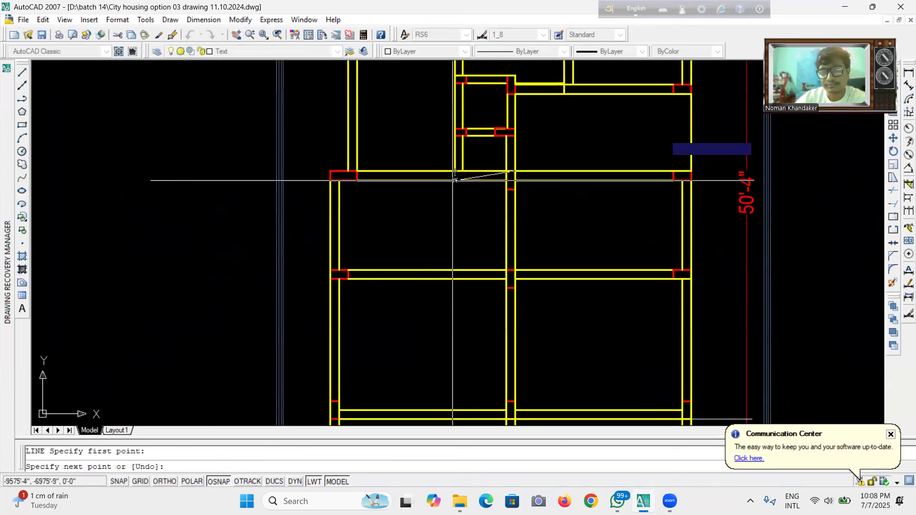
{"action": "left_click", "coordinate": [691, 94]}
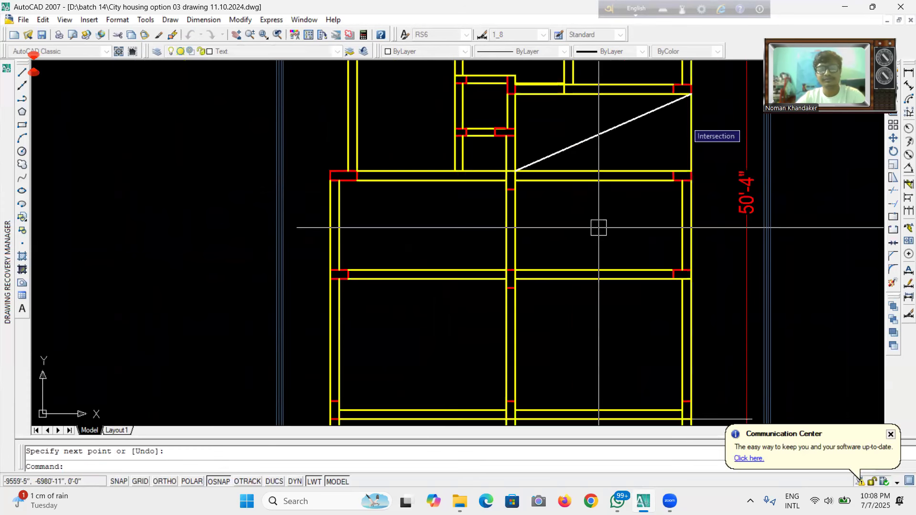
{"action": "key", "text": "Return"}
{"action": "key", "text": "Return"}
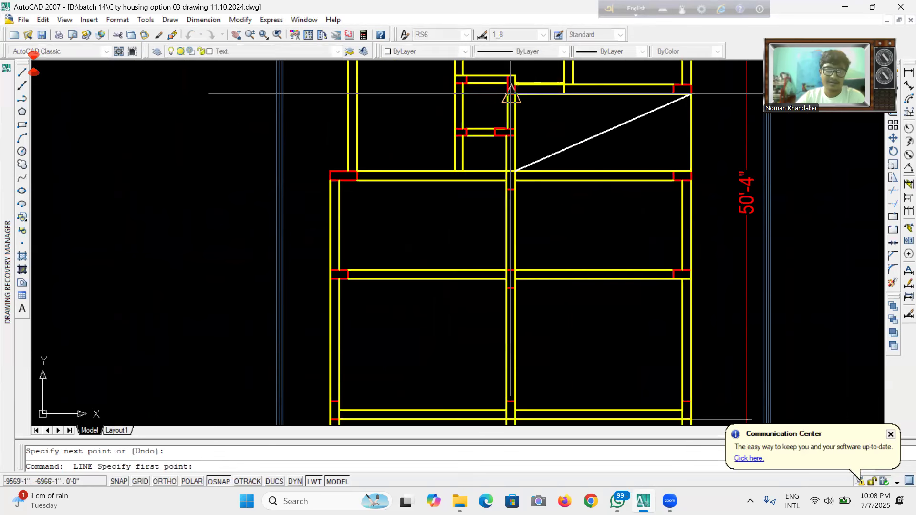
{"action": "left_click", "coordinate": [511, 94]}
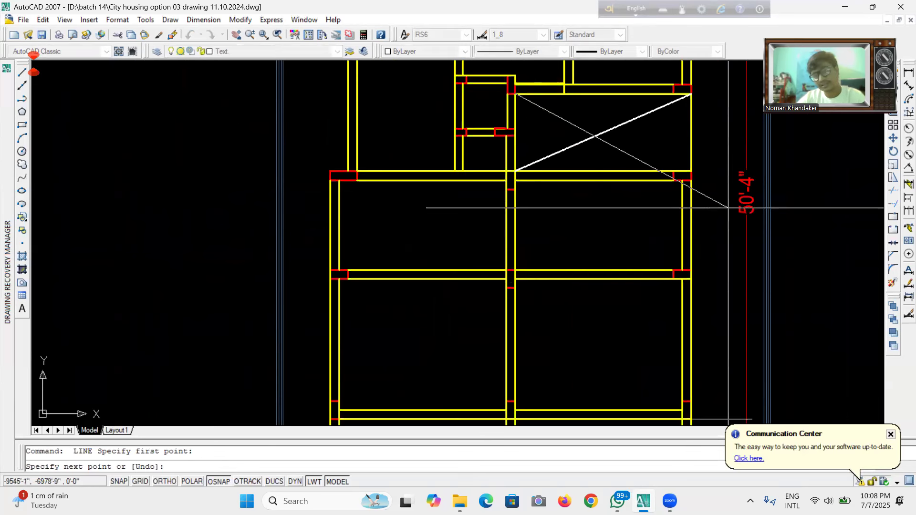
{"action": "left_click", "coordinate": [692, 170]}
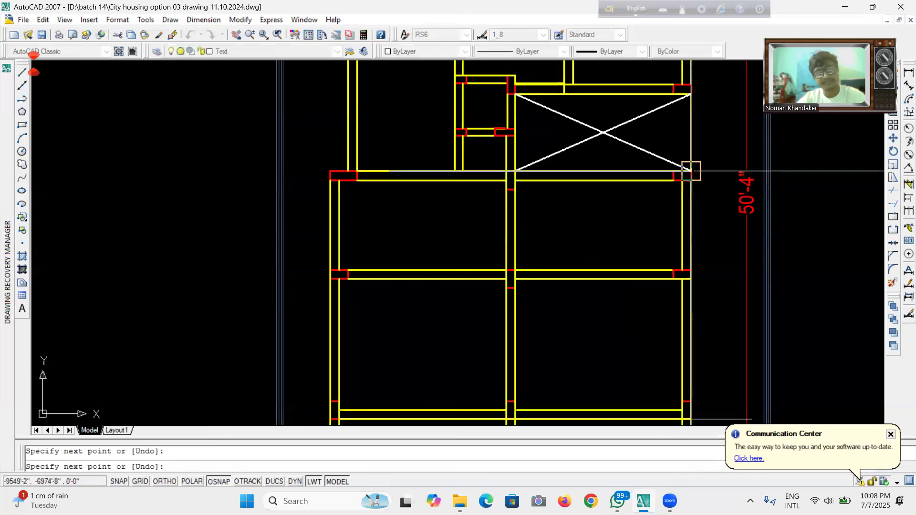
{"action": "key", "text": "Escape"}
{"action": "scroll", "coordinate": [559, 207], "scroll_direction": "down", "scroll_amount": 5}
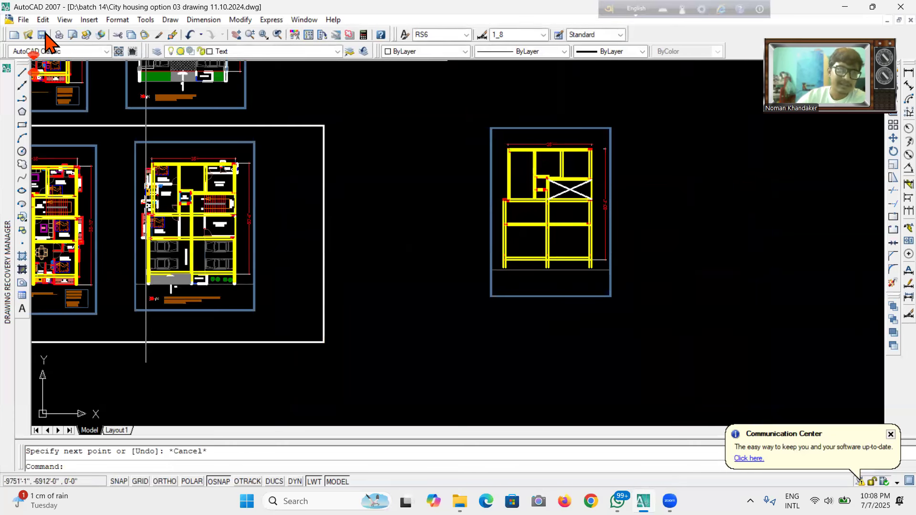
{"action": "left_click", "coordinate": [42, 34]}
Stretch the top end of the dashed lintel line on the plan's left edge down to the top beam's inner face.
{"action": "scroll", "coordinate": [590, 226], "scroll_direction": "up", "scroll_amount": 3}
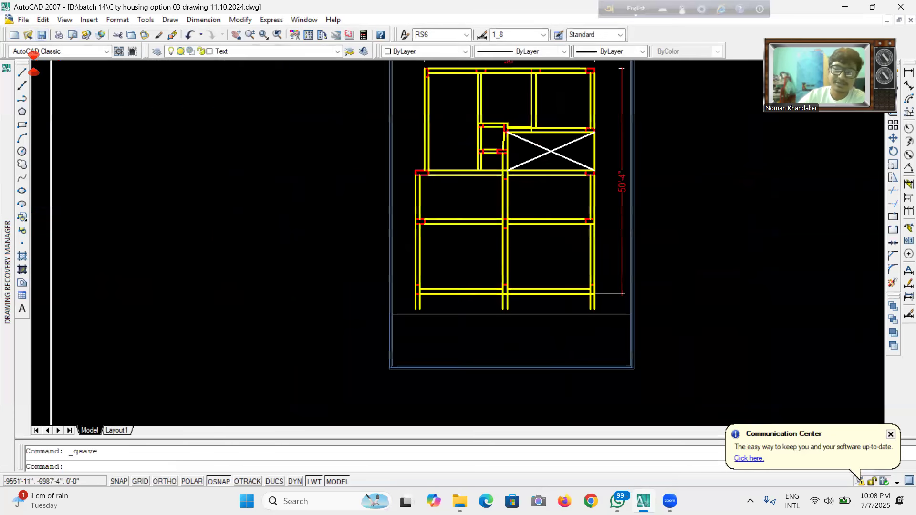
{"action": "scroll", "coordinate": [587, 237], "scroll_direction": "up", "scroll_amount": 2}
{"action": "scroll", "coordinate": [515, 256], "scroll_direction": "down", "scroll_amount": 4}
{"action": "scroll", "coordinate": [525, 267], "scroll_direction": "up", "scroll_amount": 1}
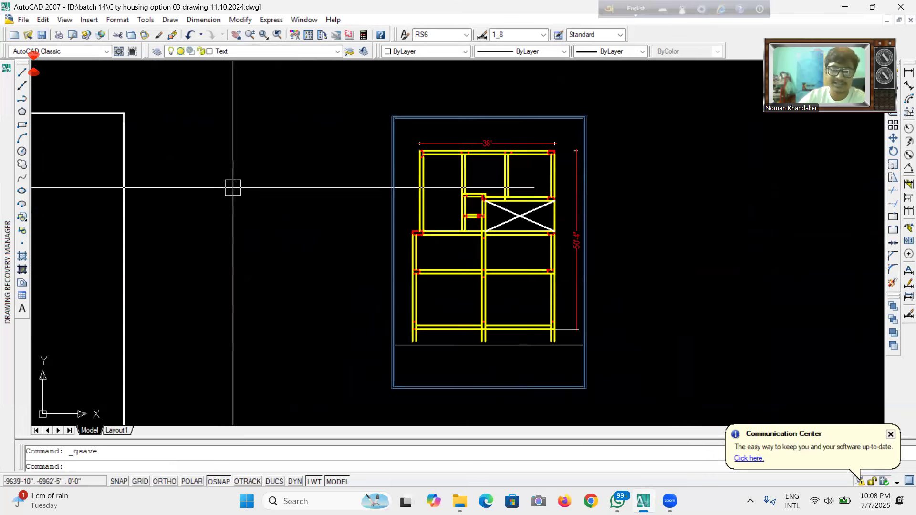
{"action": "scroll", "coordinate": [484, 157], "scroll_direction": "up", "scroll_amount": 8}
{"action": "left_click", "coordinate": [407, 190]}
{"action": "left_click", "coordinate": [407, 121]}
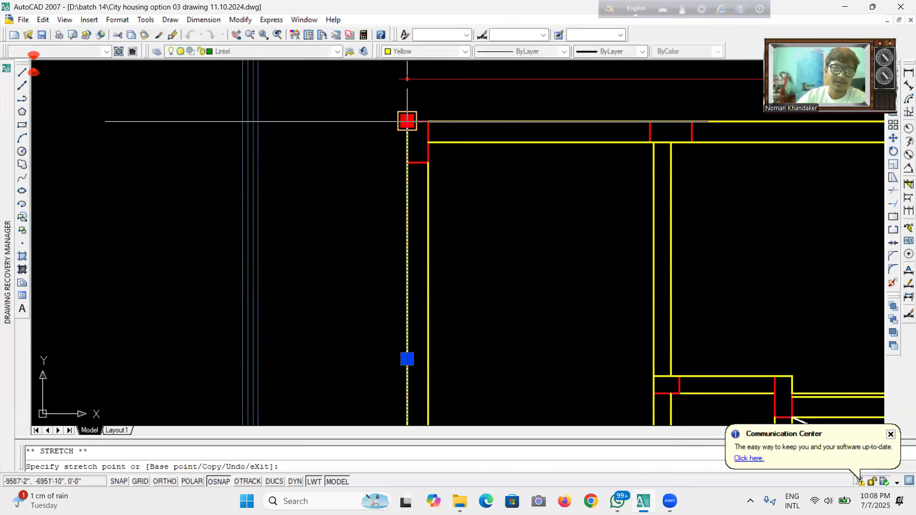
{"action": "left_click", "coordinate": [407, 163]}
{"action": "scroll", "coordinate": [407, 162], "scroll_direction": "down", "scroll_amount": 2}
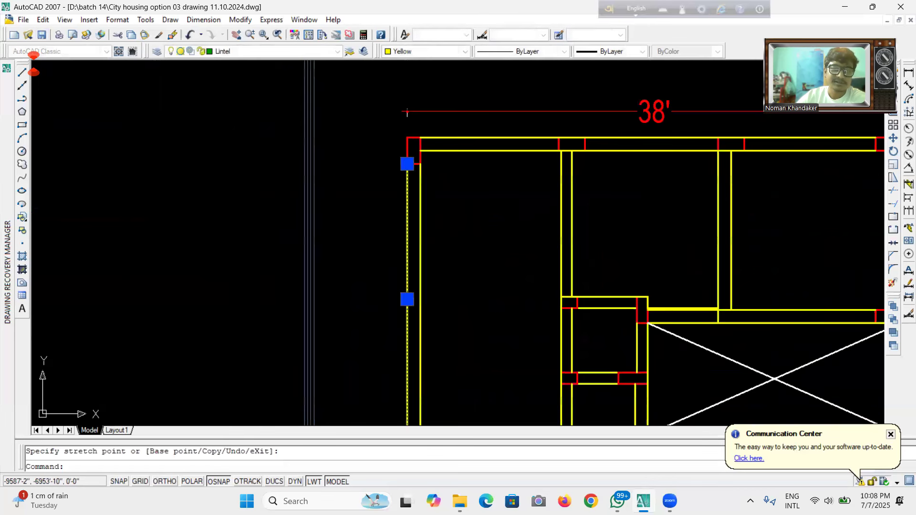
{"action": "scroll", "coordinate": [407, 164], "scroll_direction": "down", "scroll_amount": 3}
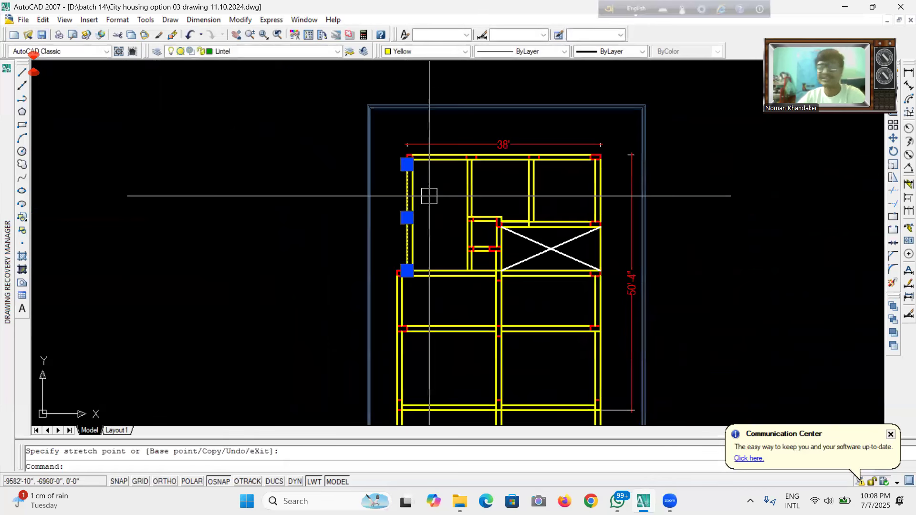
{"action": "key", "text": "Escape"}
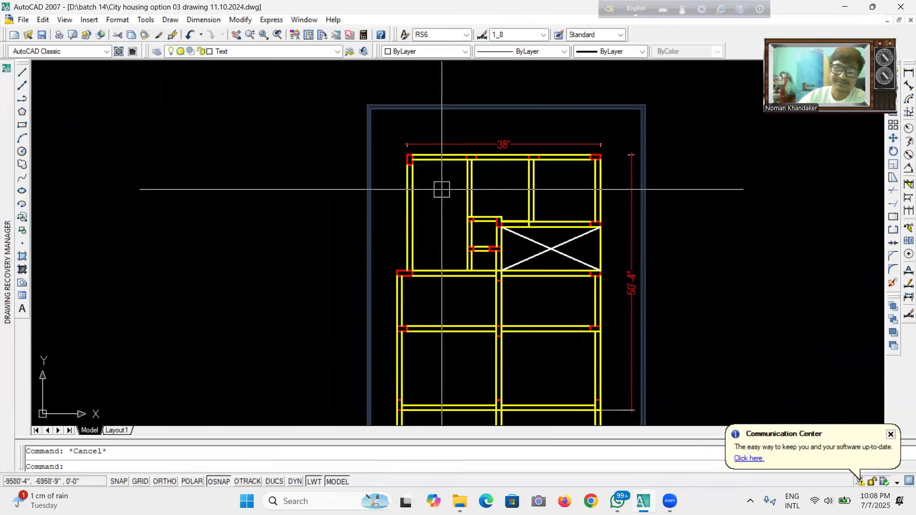
Draw a short horizontal line closing the bottom end of the left edge beam.
{"action": "scroll", "coordinate": [442, 186], "scroll_direction": "down", "scroll_amount": 3}
{"action": "scroll", "coordinate": [456, 268], "scroll_direction": "up", "scroll_amount": 2}
{"action": "scroll", "coordinate": [457, 268], "scroll_direction": "up", "scroll_amount": 3}
{"action": "scroll", "coordinate": [456, 280], "scroll_direction": "down", "scroll_amount": 2}
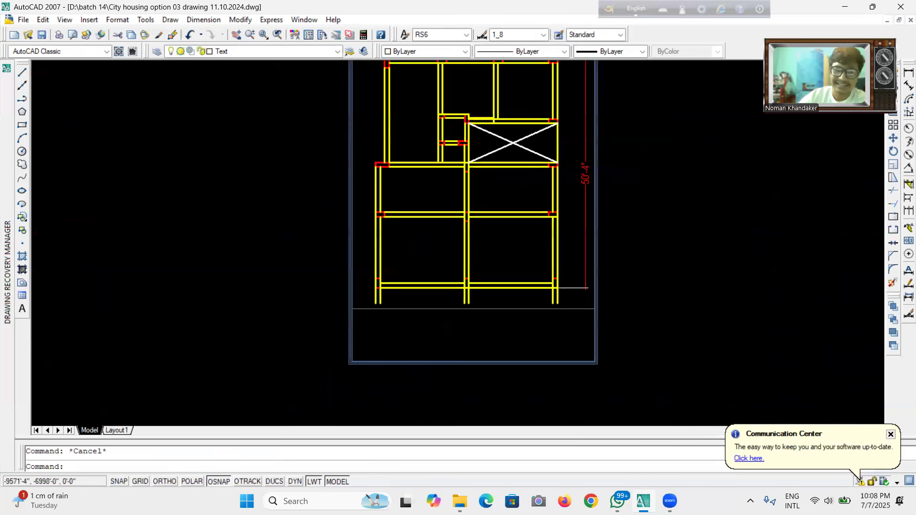
{"action": "scroll", "coordinate": [429, 310], "scroll_direction": "up", "scroll_amount": 2}
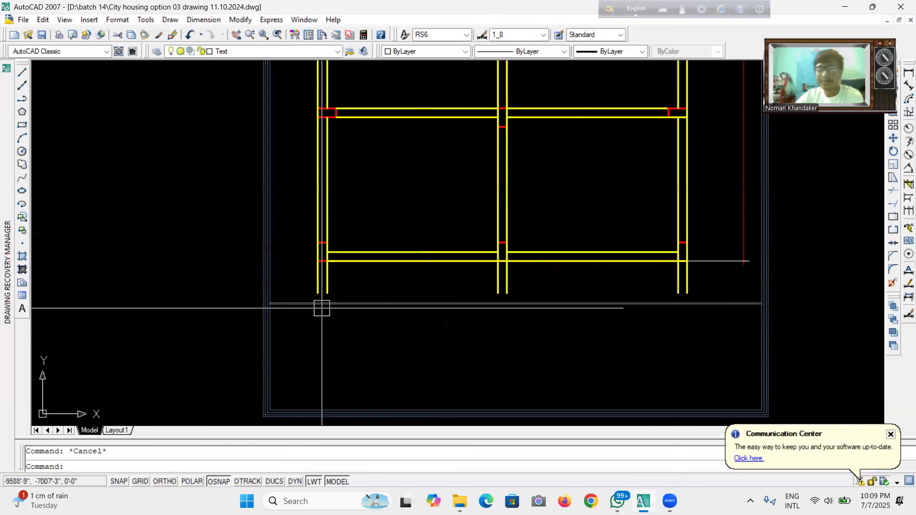
{"action": "type", "text": "l"}
{"action": "key", "text": "Return"}
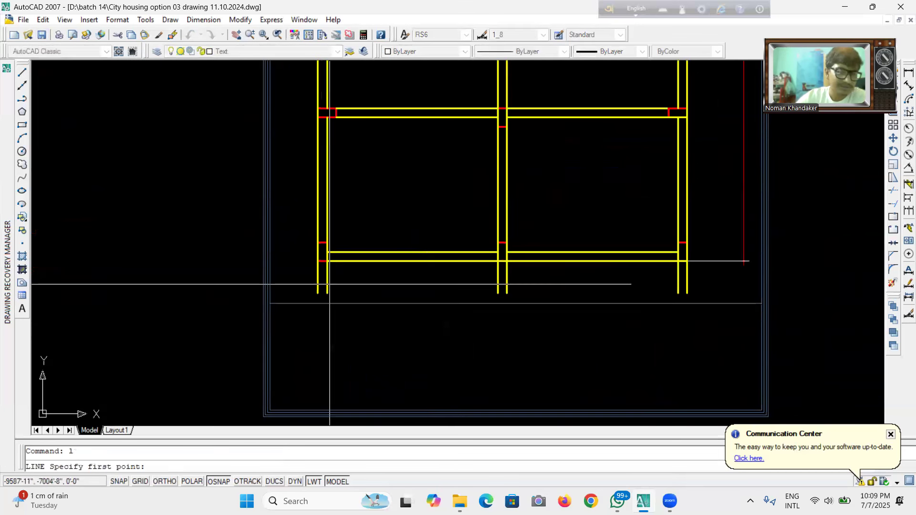
{"action": "left_click", "coordinate": [317, 292]}
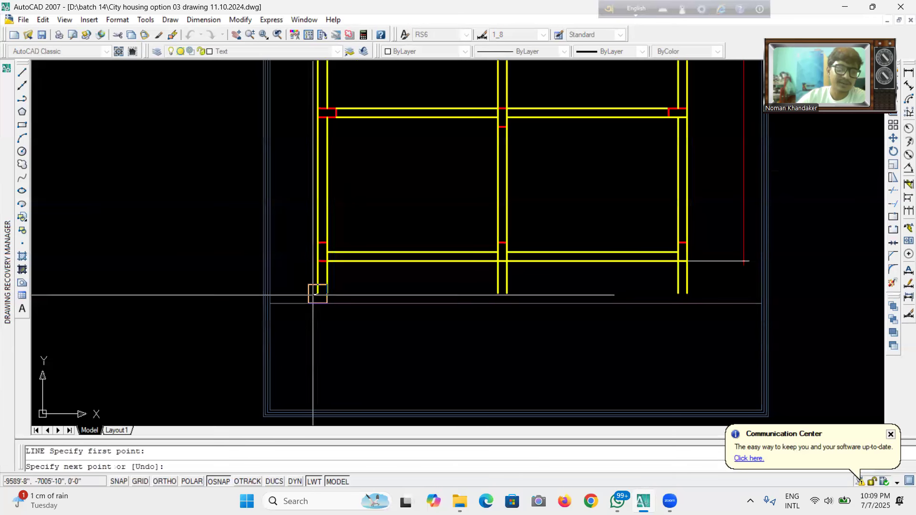
{"action": "left_click", "coordinate": [327, 294]}
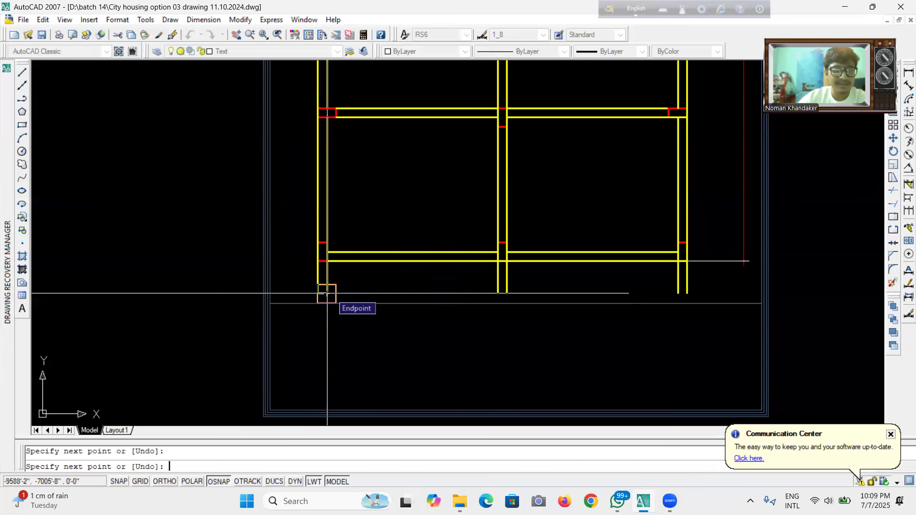
{"action": "key", "text": "Escape"}
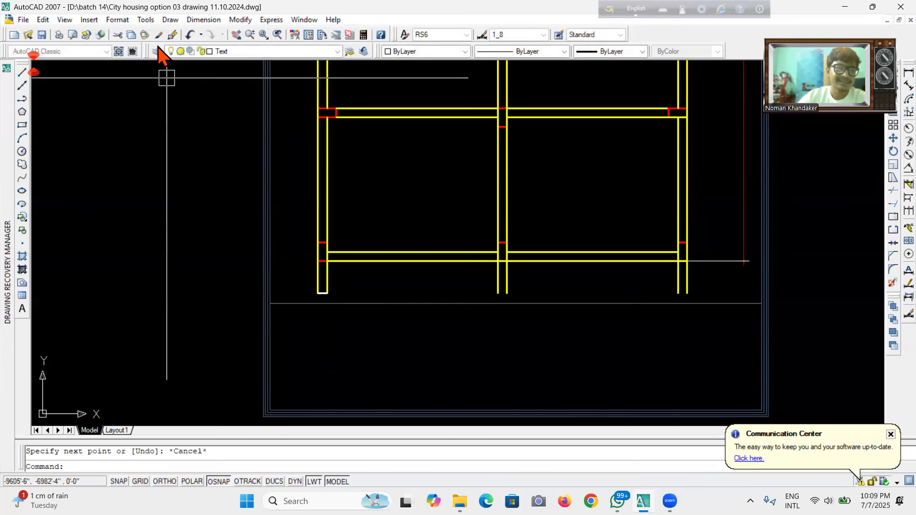
Match the short closing line's properties to the dashed lintel line beside it.
{"action": "left_click", "coordinate": [172, 35]}
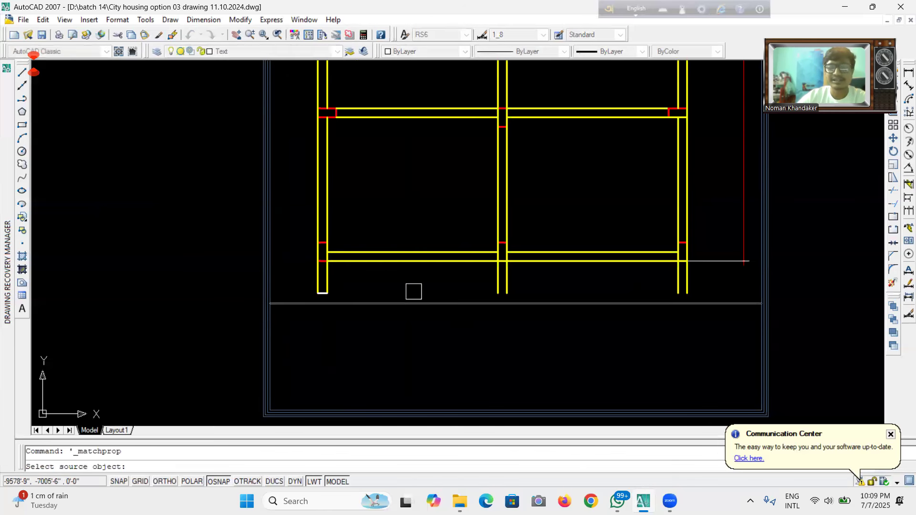
{"action": "scroll", "coordinate": [333, 280], "scroll_direction": "up", "scroll_amount": 5}
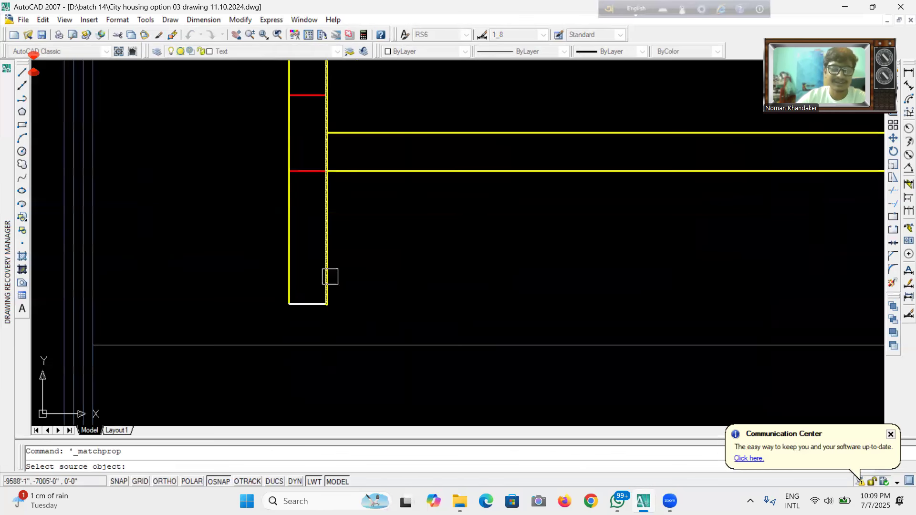
{"action": "left_click", "coordinate": [330, 277]}
{"action": "left_click", "coordinate": [311, 313]}
{"action": "left_click", "coordinate": [299, 297]}
{"action": "scroll", "coordinate": [302, 296], "scroll_direction": "down", "scroll_amount": 4}
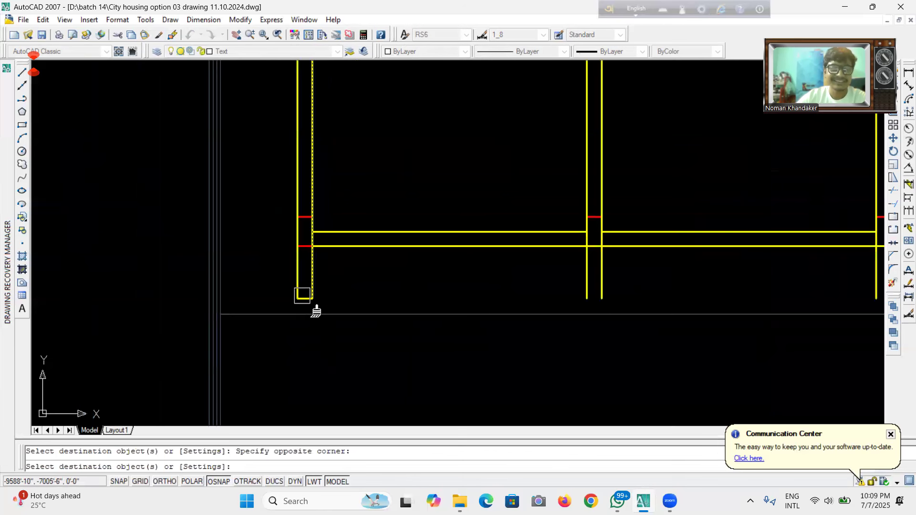
{"action": "key", "text": "Escape"}
Copy the short lintel closing line to the bottom ends of the middle and right beams.
{"action": "scroll", "coordinate": [305, 306], "scroll_direction": "up", "scroll_amount": 2}
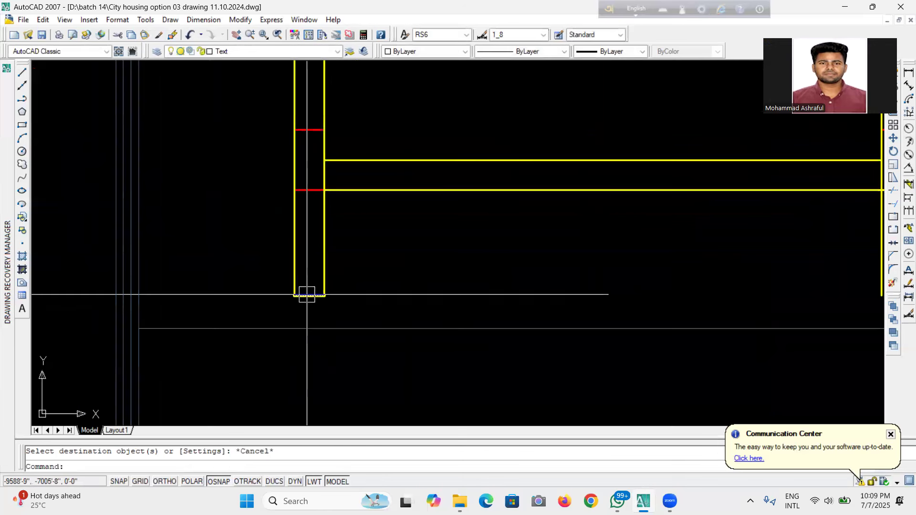
{"action": "left_click", "coordinate": [310, 296]}
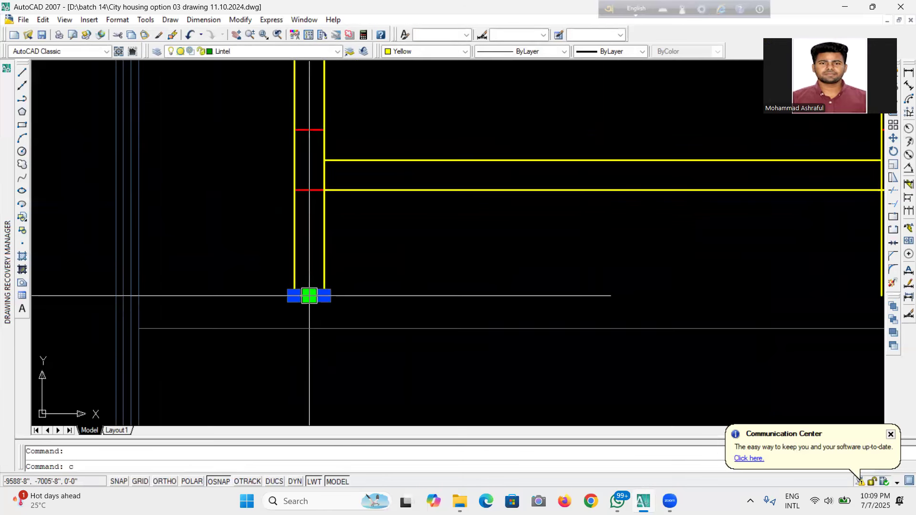
{"action": "type", "text": "c"}
{"action": "key", "text": "Return"}
{"action": "left_click", "coordinate": [294, 295]}
{"action": "scroll", "coordinate": [293, 295], "scroll_direction": "down", "scroll_amount": 2}
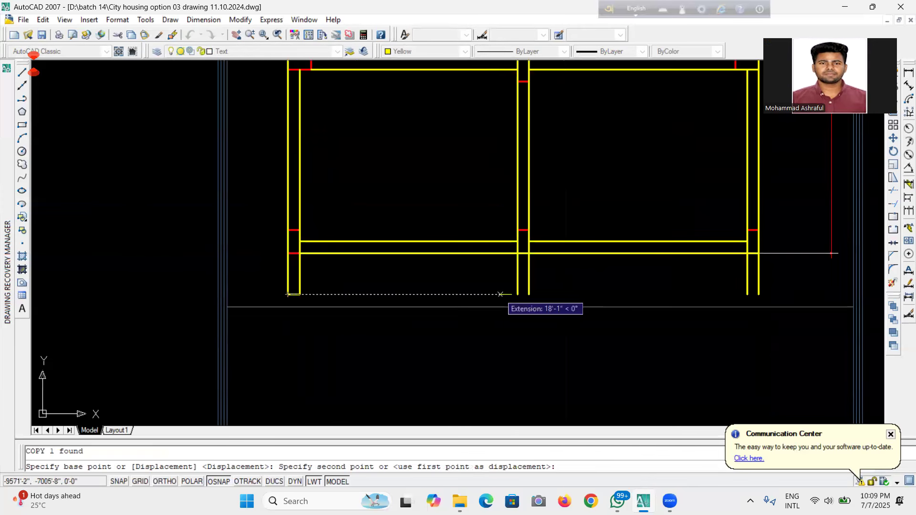
{"action": "scroll", "coordinate": [500, 304], "scroll_direction": "up", "scroll_amount": 2}
{"action": "left_click", "coordinate": [540, 285]}
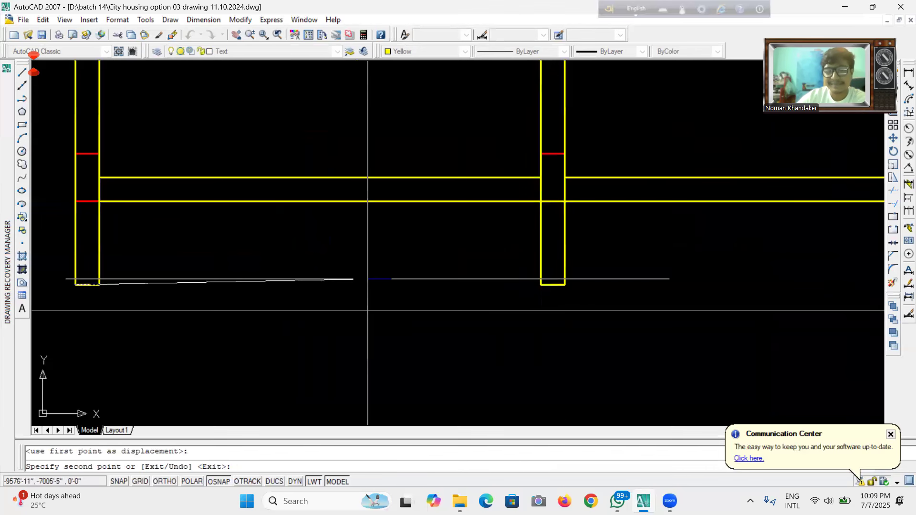
{"action": "scroll", "coordinate": [367, 311], "scroll_direction": "down", "scroll_amount": 3}
{"action": "scroll", "coordinate": [503, 284], "scroll_direction": "up", "scroll_amount": 4}
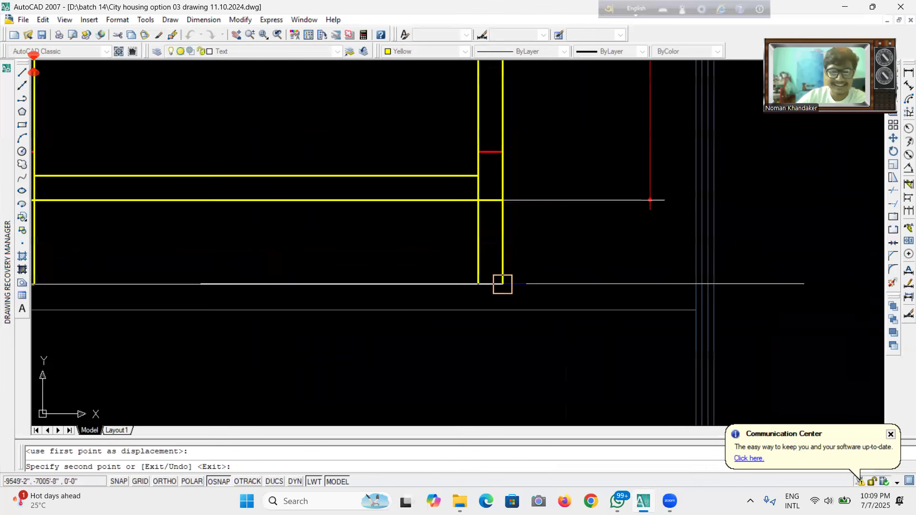
{"action": "left_click", "coordinate": [478, 284]}
{"action": "scroll", "coordinate": [485, 278], "scroll_direction": "down", "scroll_amount": 3}
{"action": "scroll", "coordinate": [561, 233], "scroll_direction": "down", "scroll_amount": 3}
Save the drawing.
{"action": "left_click", "coordinate": [41, 35]}
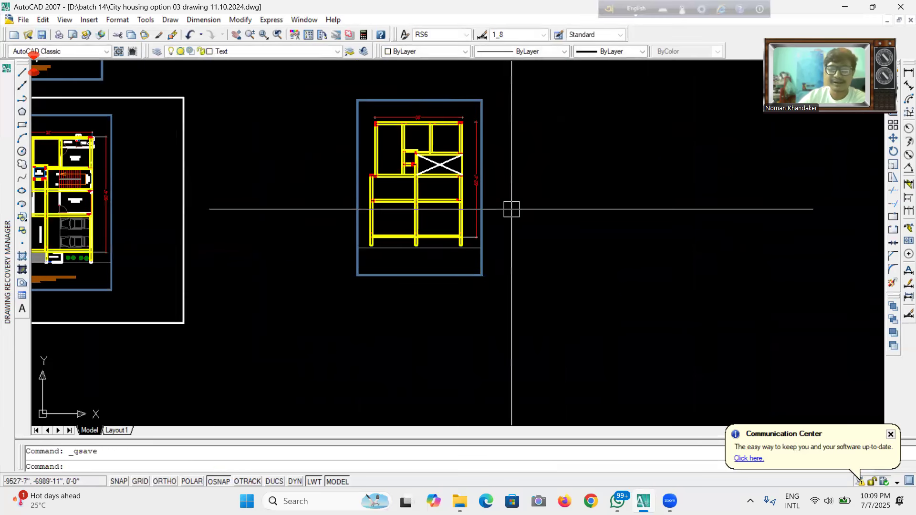
{"action": "scroll", "coordinate": [444, 210], "scroll_direction": "up", "scroll_amount": 5}
{"action": "scroll", "coordinate": [462, 212], "scroll_direction": "down", "scroll_amount": 2}
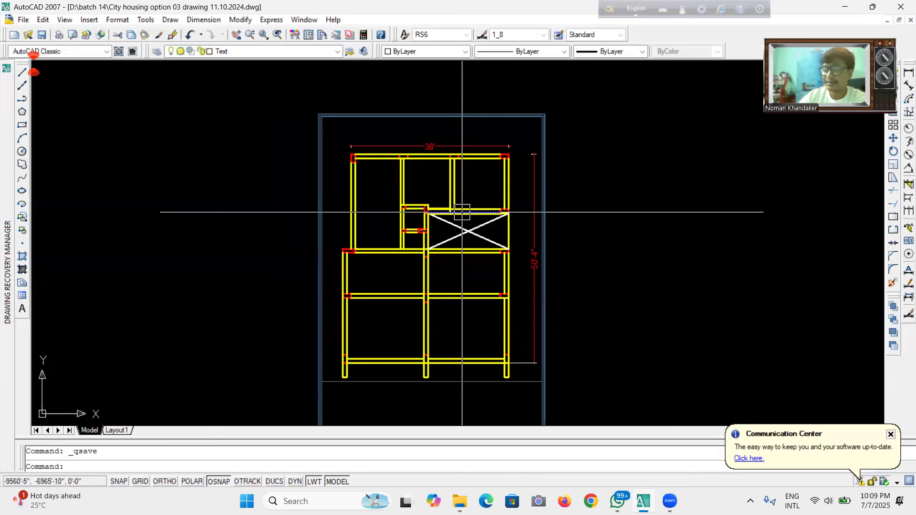
{"action": "left_click", "coordinate": [42, 35]}
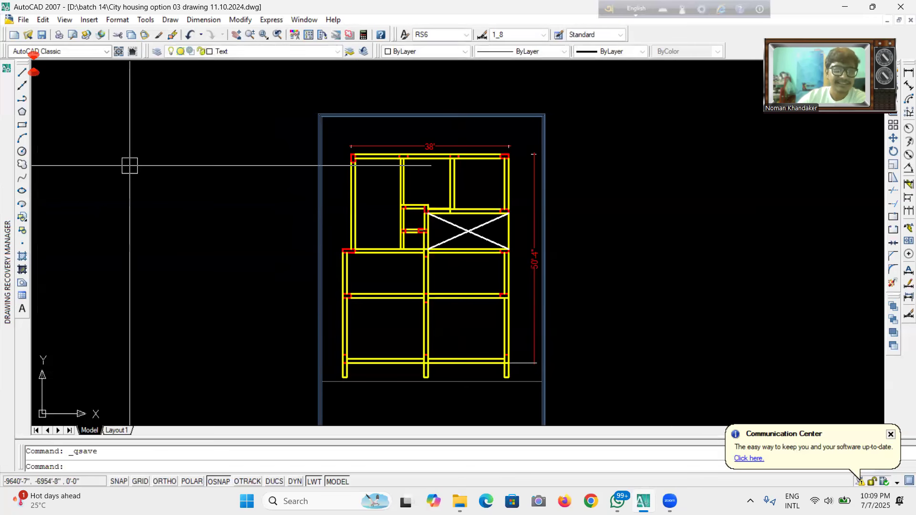
{"action": "left_click", "coordinate": [42, 35]}
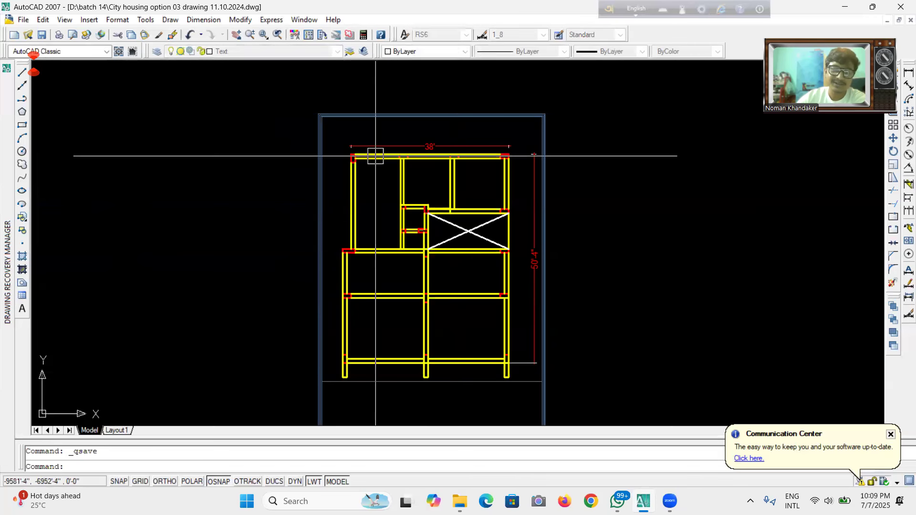
{"action": "scroll", "coordinate": [462, 222], "scroll_direction": "up", "scroll_amount": 8}
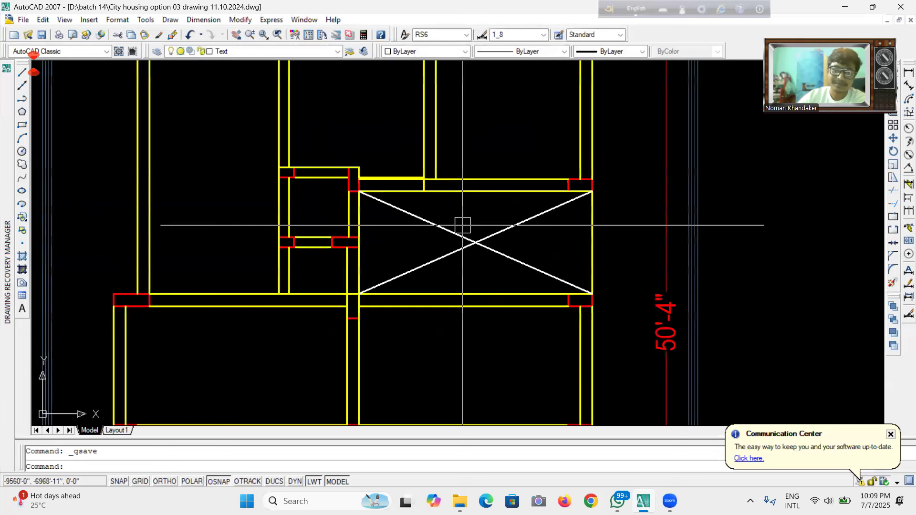
{"action": "scroll", "coordinate": [438, 151], "scroll_direction": "up", "scroll_amount": 3}
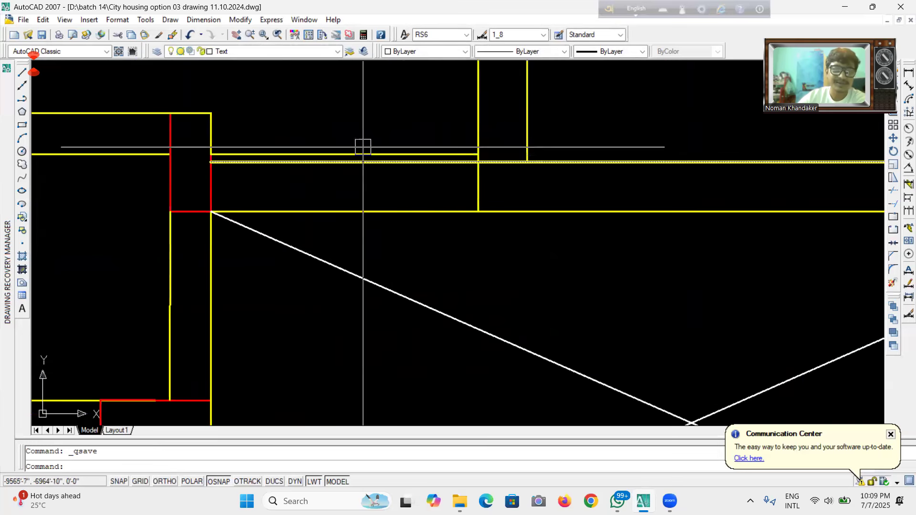
{"action": "scroll", "coordinate": [502, 149], "scroll_direction": "down", "scroll_amount": 8}
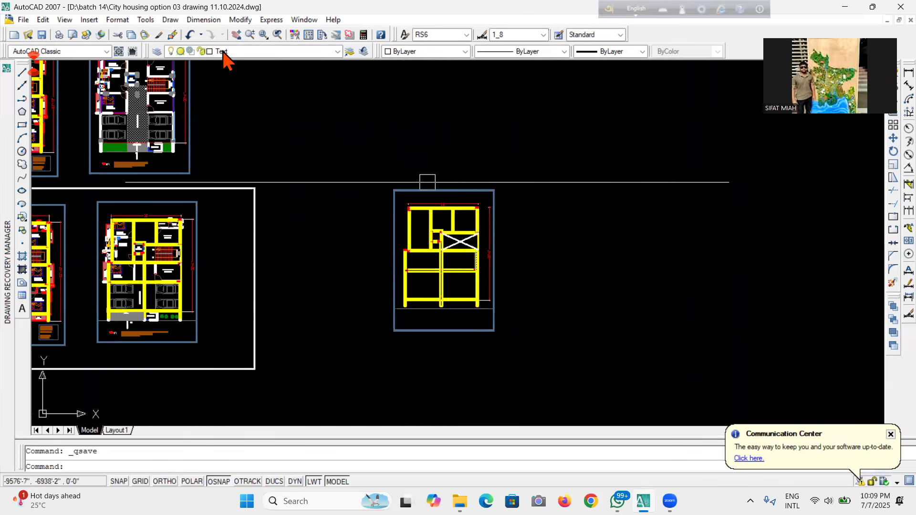
Match the beam layout's stair cross lines to the red stair line of the original ground floor plan, and save the drawing.
{"action": "left_click", "coordinate": [159, 35]}
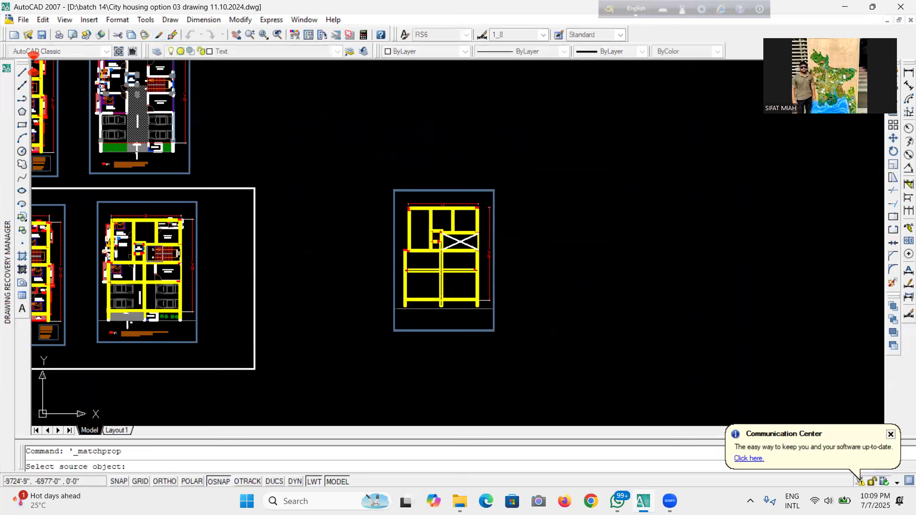
{"action": "scroll", "coordinate": [172, 260], "scroll_direction": "up", "scroll_amount": 5}
{"action": "scroll", "coordinate": [170, 256], "scroll_direction": "up", "scroll_amount": 3}
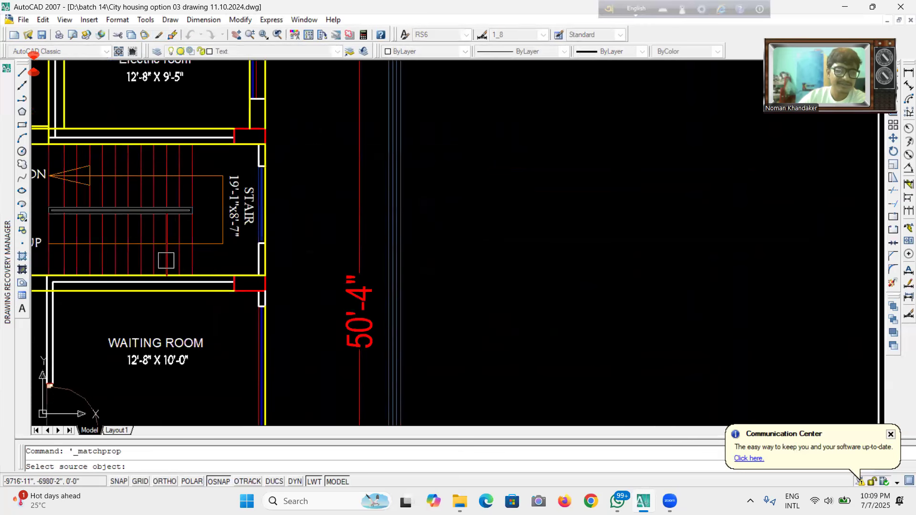
{"action": "left_click", "coordinate": [167, 261]}
{"action": "scroll", "coordinate": [166, 261], "scroll_direction": "down", "scroll_amount": 8}
{"action": "scroll", "coordinate": [467, 200], "scroll_direction": "up", "scroll_amount": 2}
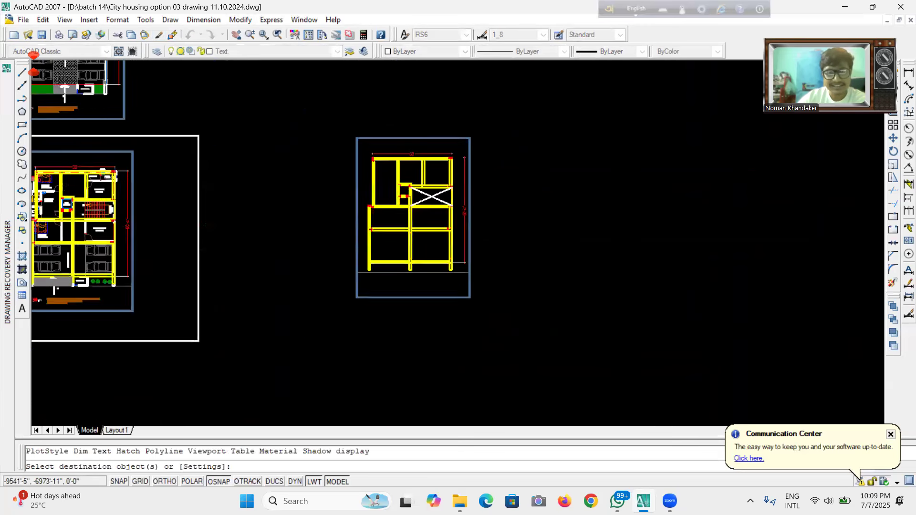
{"action": "scroll", "coordinate": [450, 207], "scroll_direction": "up", "scroll_amount": 6}
{"action": "left_click", "coordinate": [443, 203]}
{"action": "left_click", "coordinate": [443, 196]}
{"action": "scroll", "coordinate": [468, 244], "scroll_direction": "down", "scroll_amount": 4}
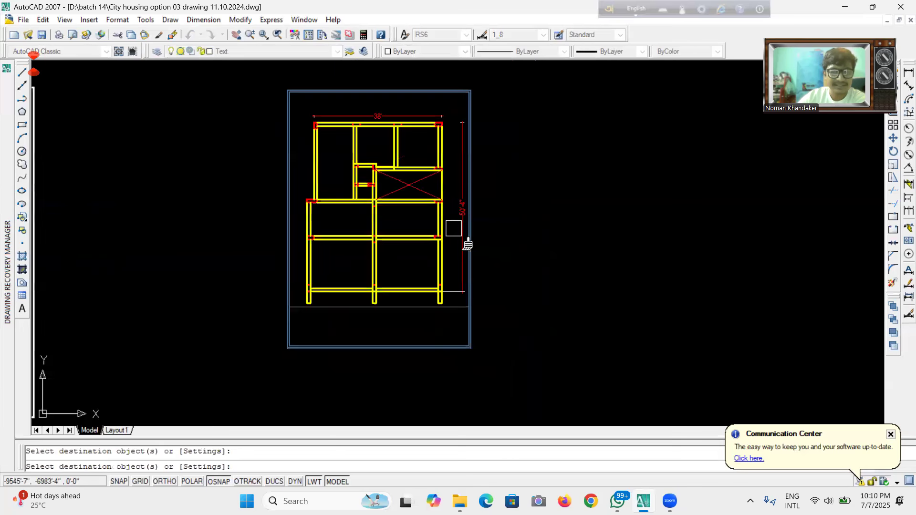
{"action": "left_click", "coordinate": [42, 35]}
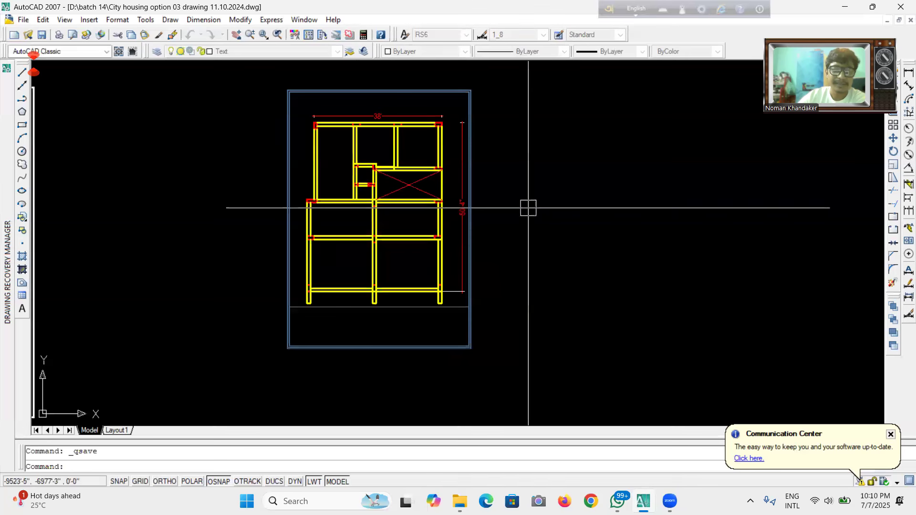
Examine the finished beam layout at different zoom levels beside the original plan.
{"action": "scroll", "coordinate": [520, 208], "scroll_direction": "down", "scroll_amount": 3}
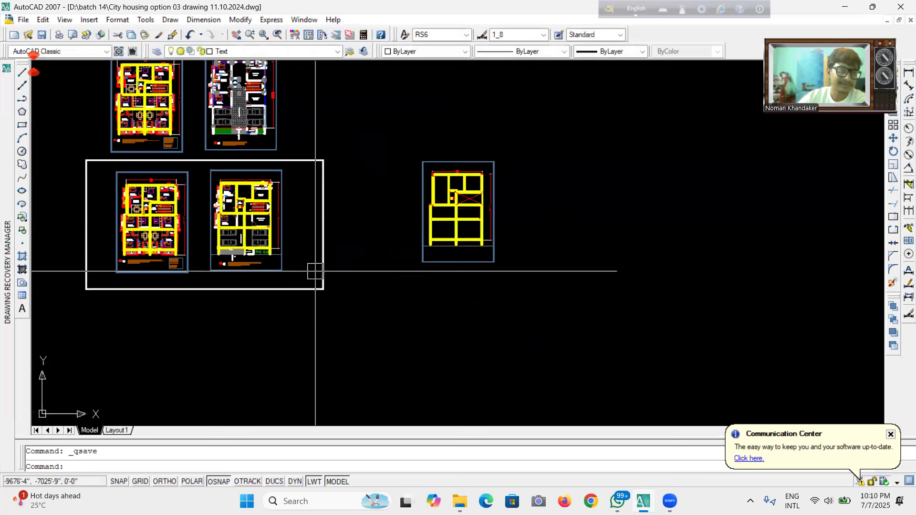
{"action": "scroll", "coordinate": [391, 211], "scroll_direction": "up", "scroll_amount": 5}
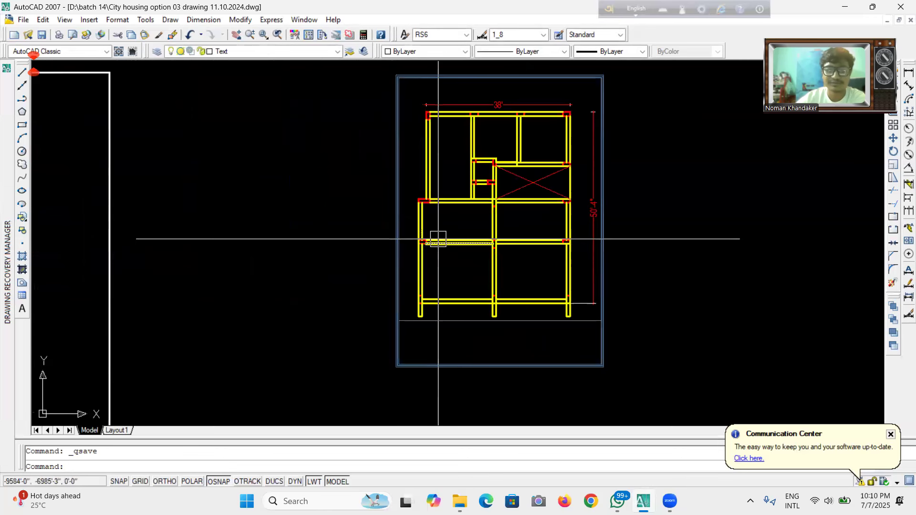
{"action": "scroll", "coordinate": [438, 238], "scroll_direction": "down", "scroll_amount": 5}
{"action": "scroll", "coordinate": [438, 243], "scroll_direction": "up", "scroll_amount": 7}
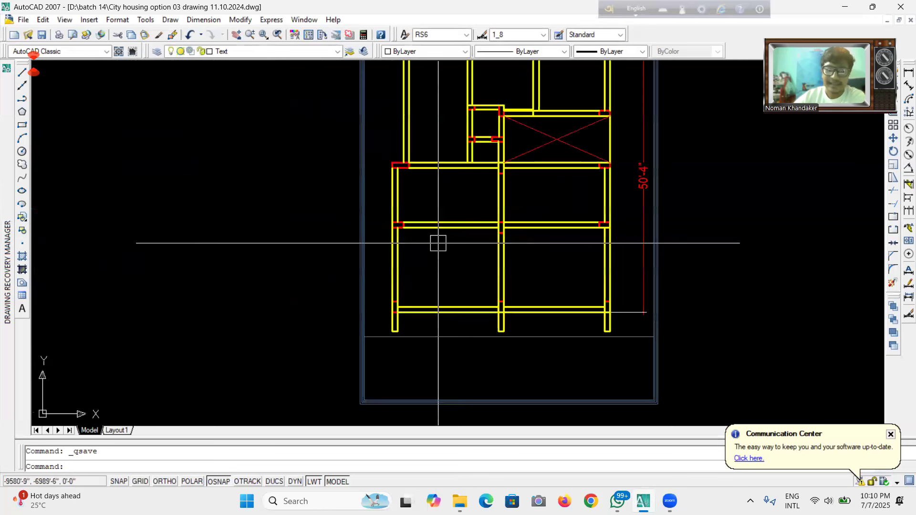
{"action": "scroll", "coordinate": [438, 243], "scroll_direction": "down", "scroll_amount": 3}
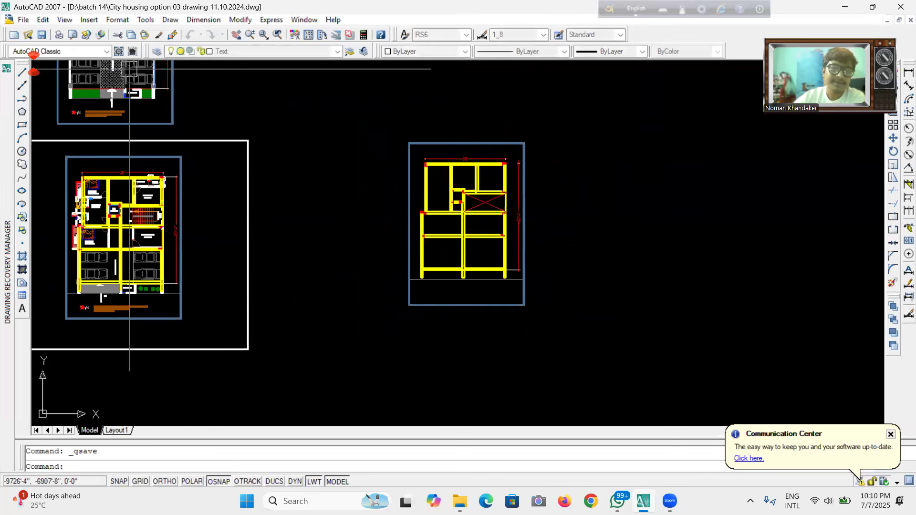
{"action": "scroll", "coordinate": [620, 315], "scroll_direction": "down", "scroll_amount": 3}
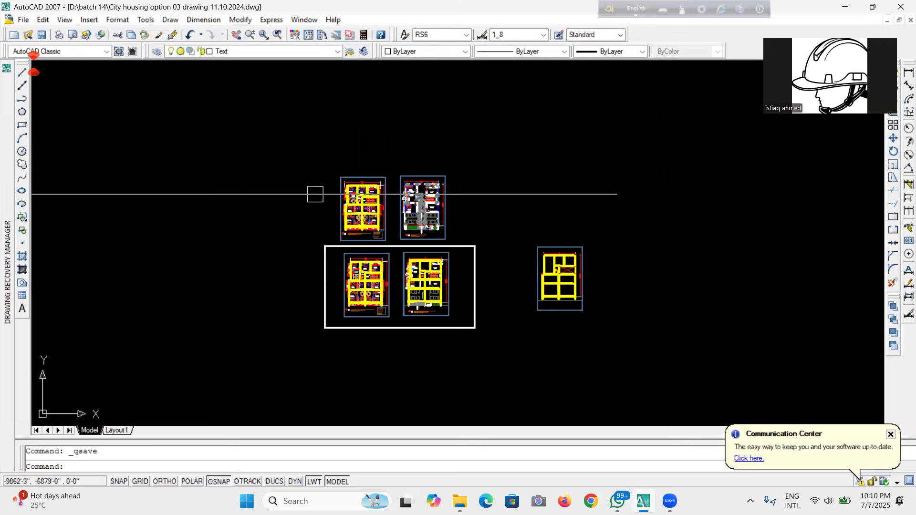
{"action": "scroll", "coordinate": [563, 260], "scroll_direction": "up", "scroll_amount": 8}
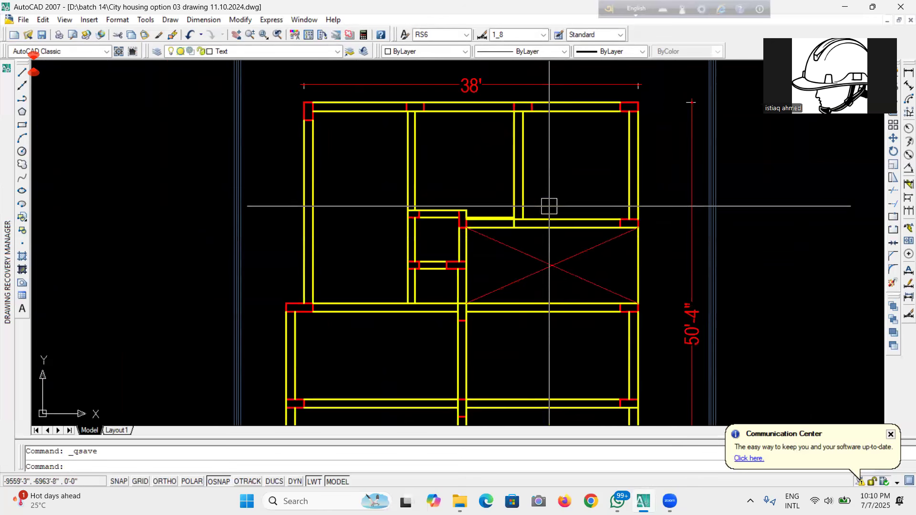
{"action": "scroll", "coordinate": [550, 209], "scroll_direction": "down", "scroll_amount": 2}
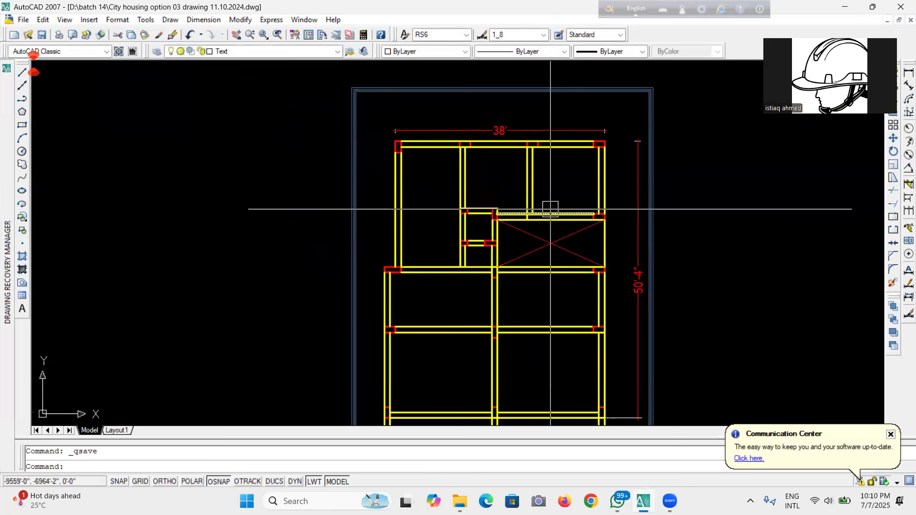
{"action": "scroll", "coordinate": [551, 208], "scroll_direction": "down", "scroll_amount": 3}
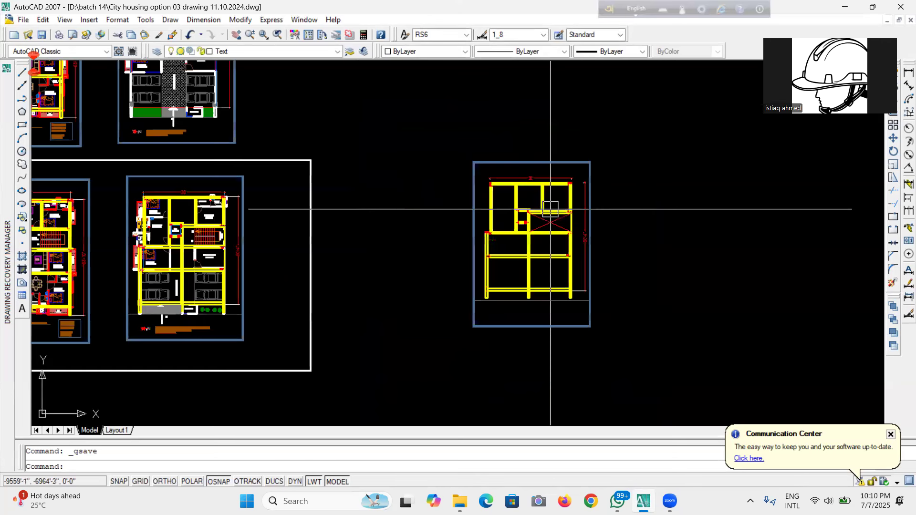
{"action": "scroll", "coordinate": [550, 208], "scroll_direction": "down", "scroll_amount": 2}
{"action": "scroll", "coordinate": [550, 208], "scroll_direction": "up", "scroll_amount": 3}
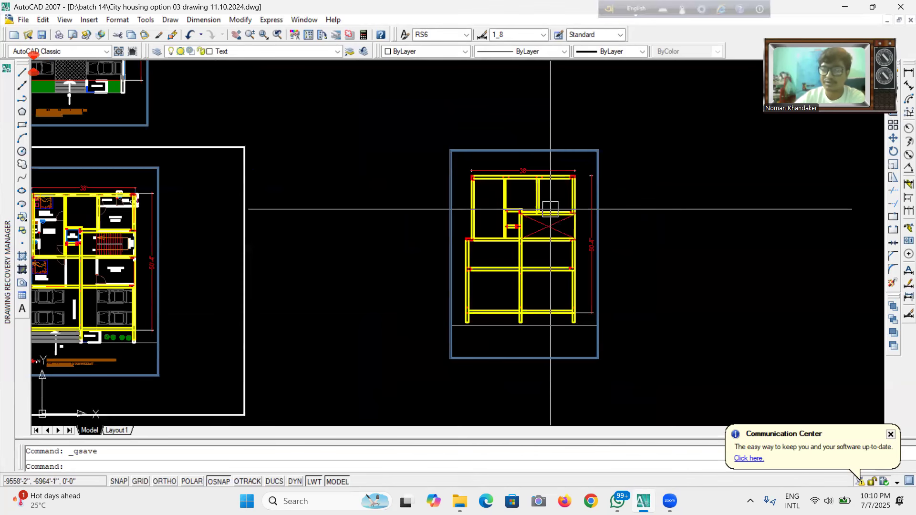
{"action": "scroll", "coordinate": [550, 208], "scroll_direction": "down", "scroll_amount": 4}
{"action": "scroll", "coordinate": [550, 208], "scroll_direction": "up", "scroll_amount": 3}
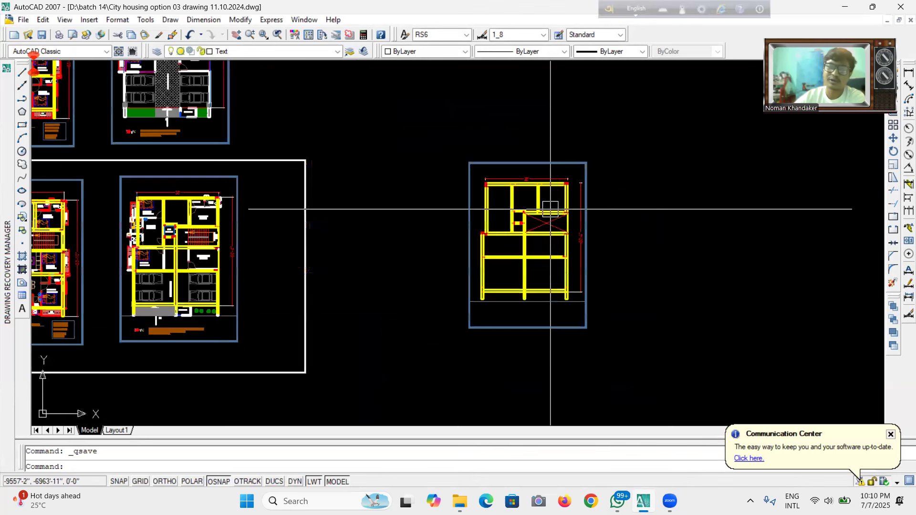
{"action": "scroll", "coordinate": [550, 209], "scroll_direction": "up", "scroll_amount": 2}
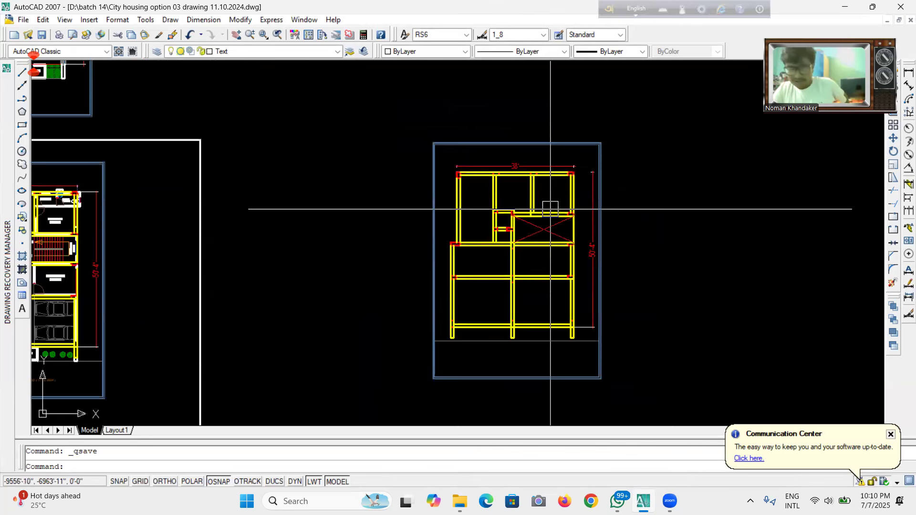
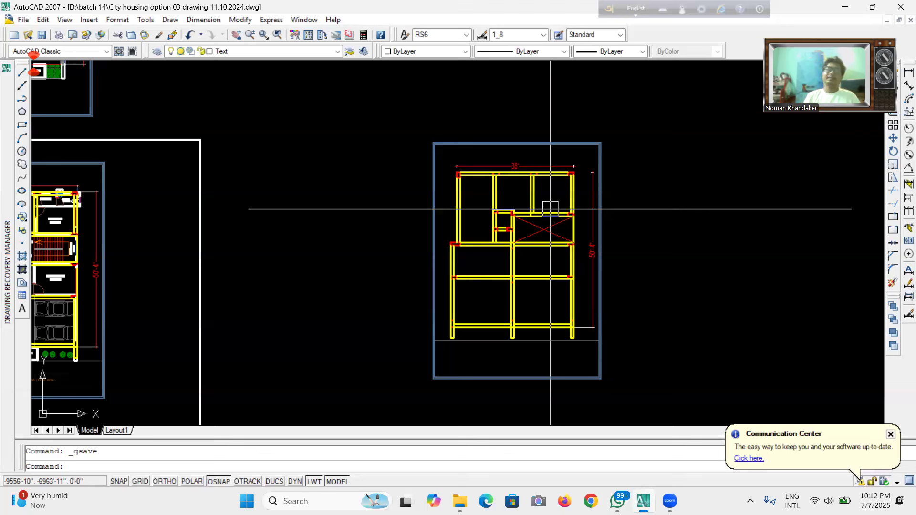
{"action": "scroll", "coordinate": [594, 234], "scroll_direction": "down", "scroll_amount": 6}
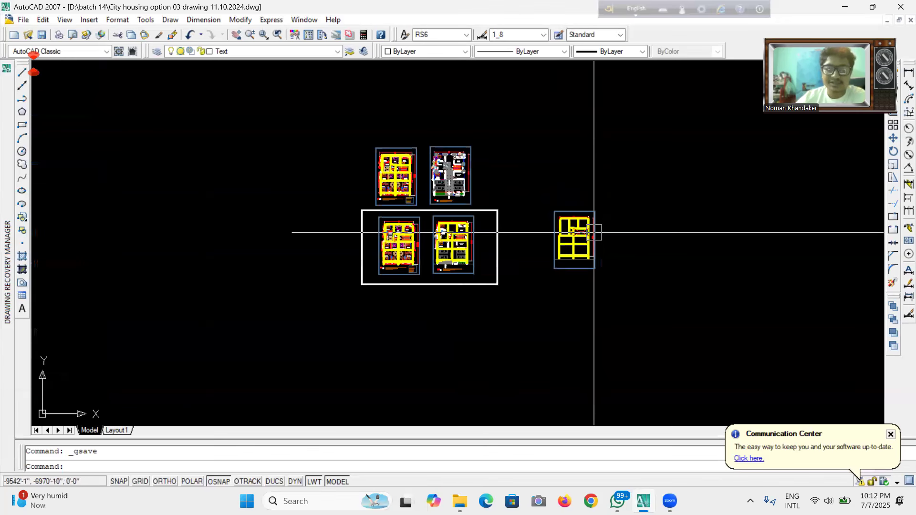
{"action": "scroll", "coordinate": [595, 230], "scroll_direction": "up", "scroll_amount": 3}
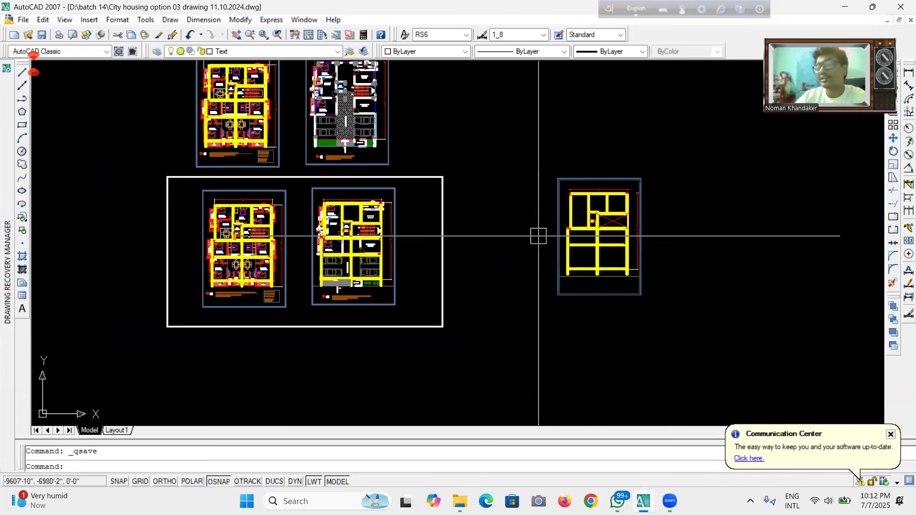
{"action": "scroll", "coordinate": [756, 268], "scroll_direction": "up", "scroll_amount": 3}
{"action": "scroll", "coordinate": [399, 139], "scroll_direction": "up", "scroll_amount": 3}
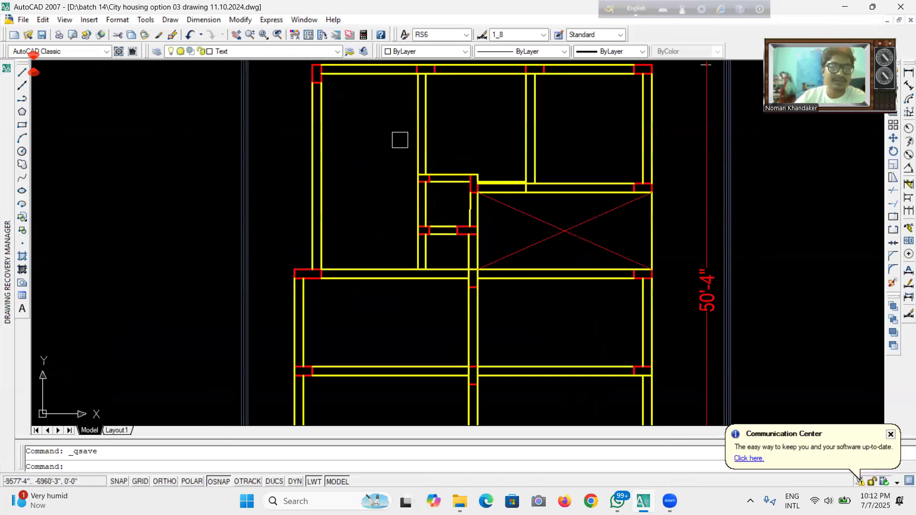
{"action": "scroll", "coordinate": [506, 247], "scroll_direction": "down", "scroll_amount": 5}
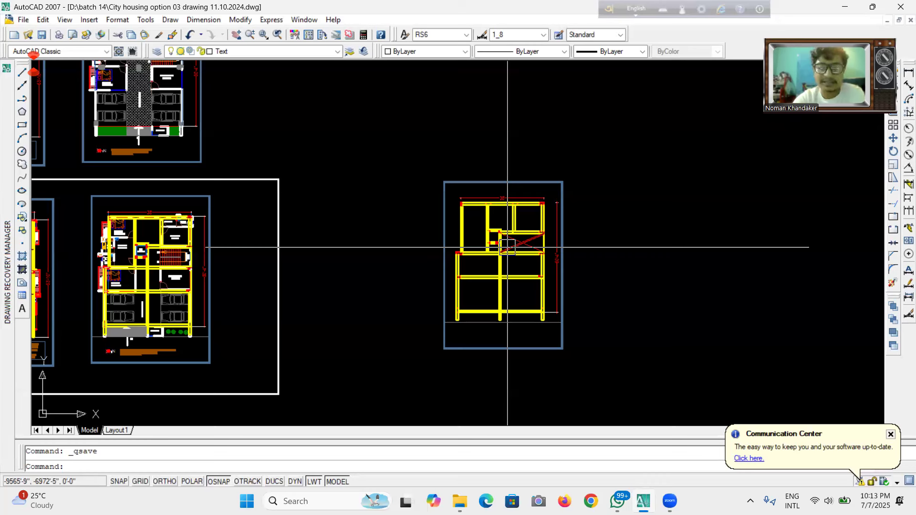
{"action": "type", "text": ","}
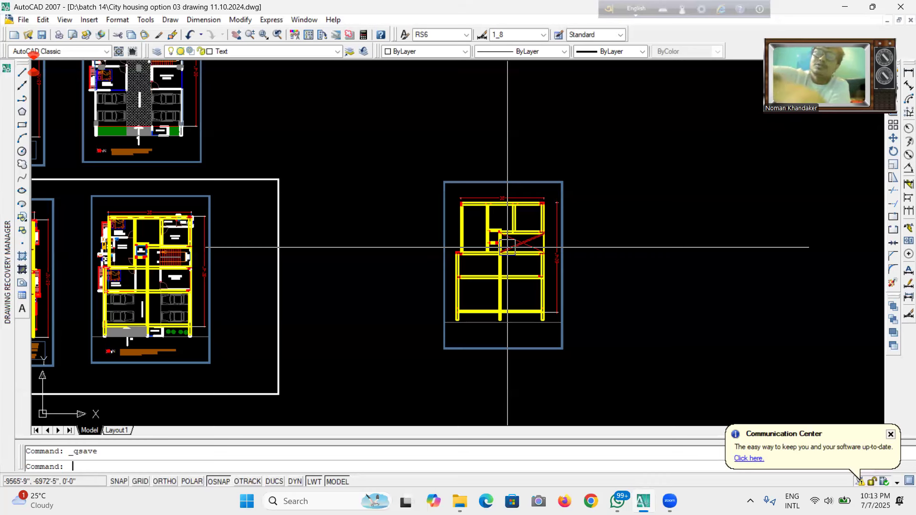
{"action": "key", "text": "ctrl+shift+e"}
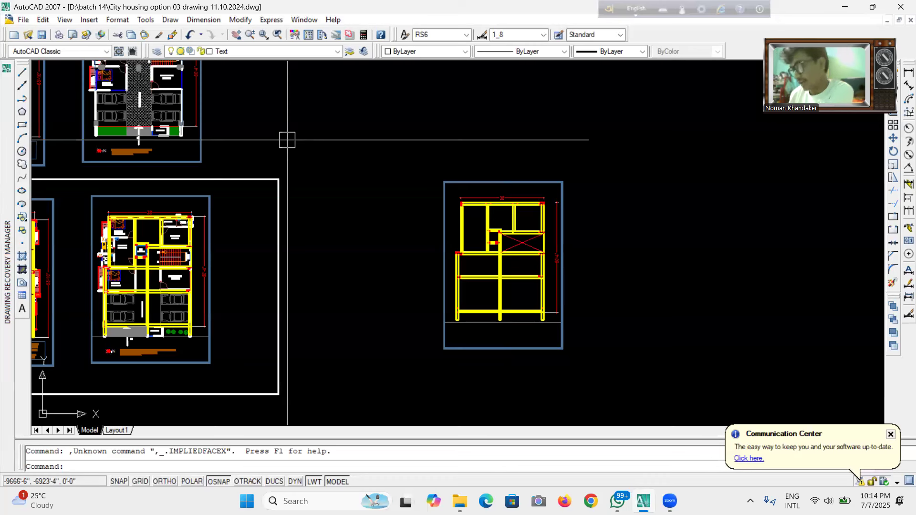
Save the drawing.
{"action": "key", "text": "ctrl+s"}
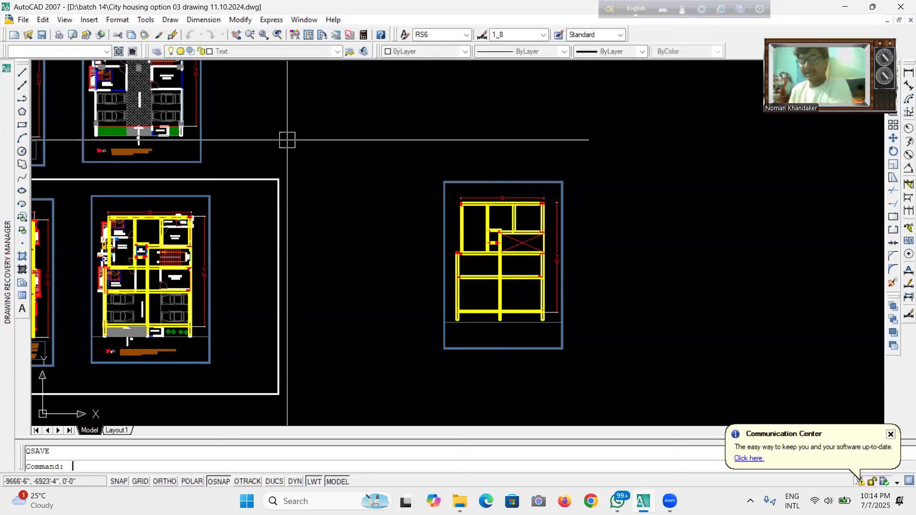
{"action": "type", "text": "2145j"}
{"action": "key", "text": "Return"}
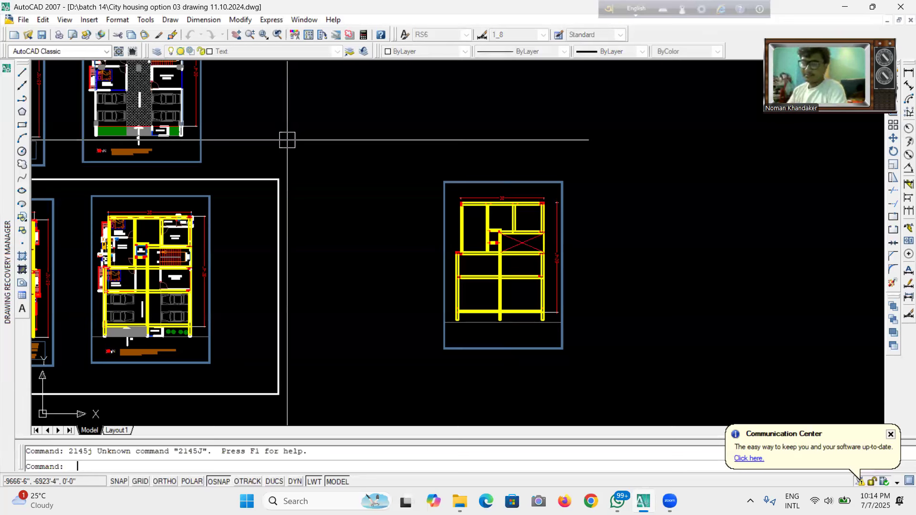
{"action": "type", "text": "6k"}
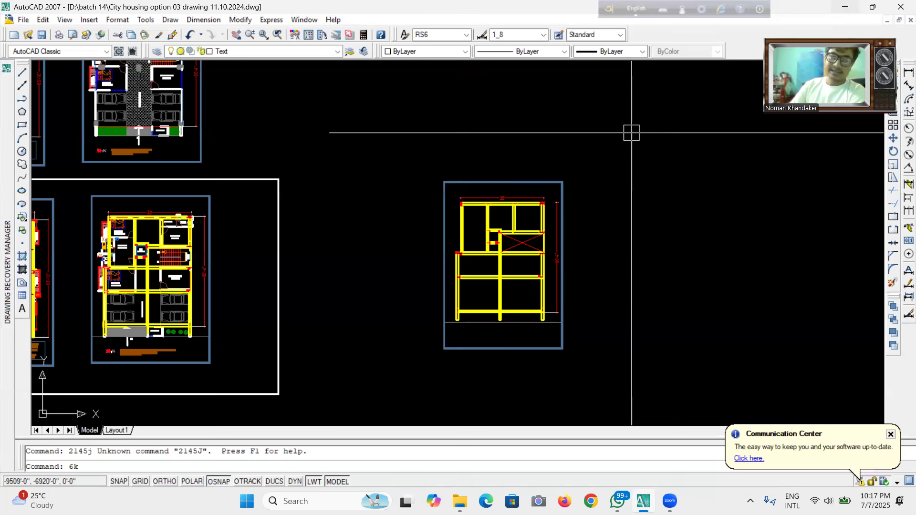
Switch to File Explorer and open the BNBC SPECIAL NOTE CE-412-UAP PDF in Batch 13 › 08. BNBC 2020 HAND Note › Design File-2020.
{"action": "scroll", "coordinate": [494, 241], "scroll_direction": "up", "scroll_amount": 8}
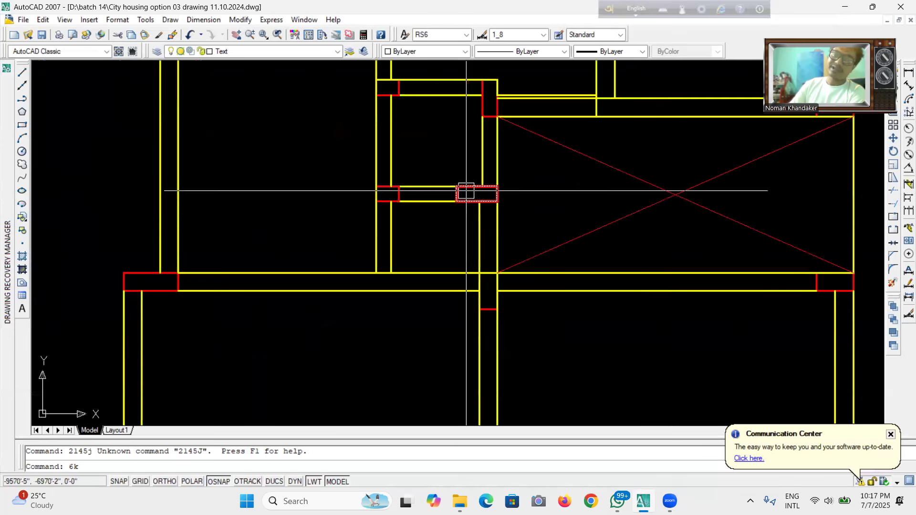
{"action": "scroll", "coordinate": [486, 167], "scroll_direction": "down", "scroll_amount": 7}
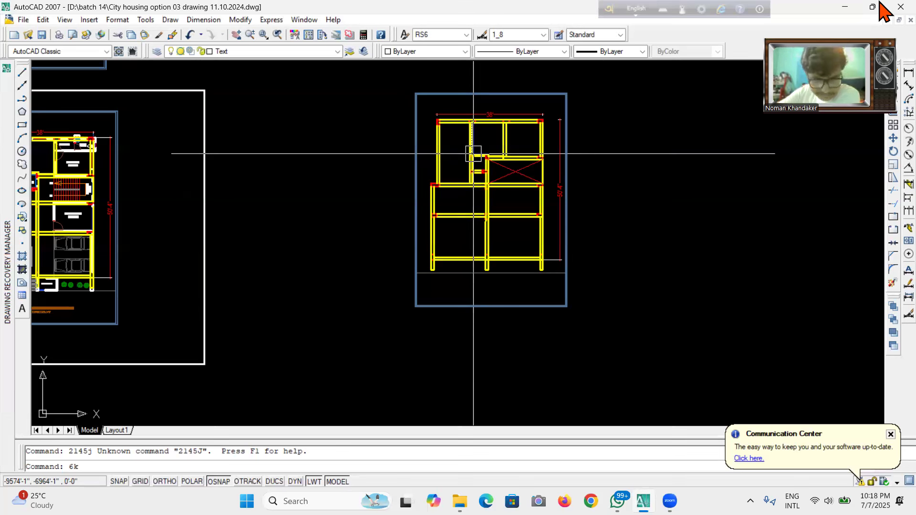
{"action": "left_click", "coordinate": [841, 5]}
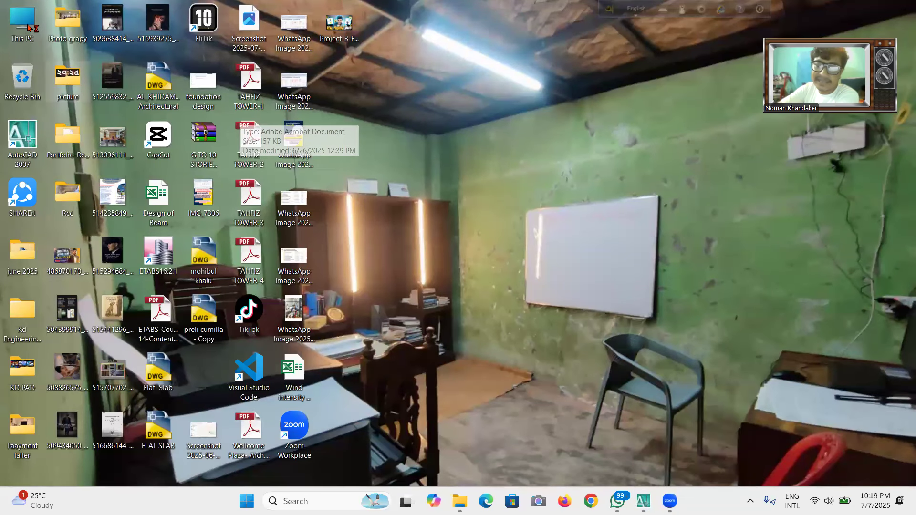
{"action": "left_click", "coordinate": [83, 381]}
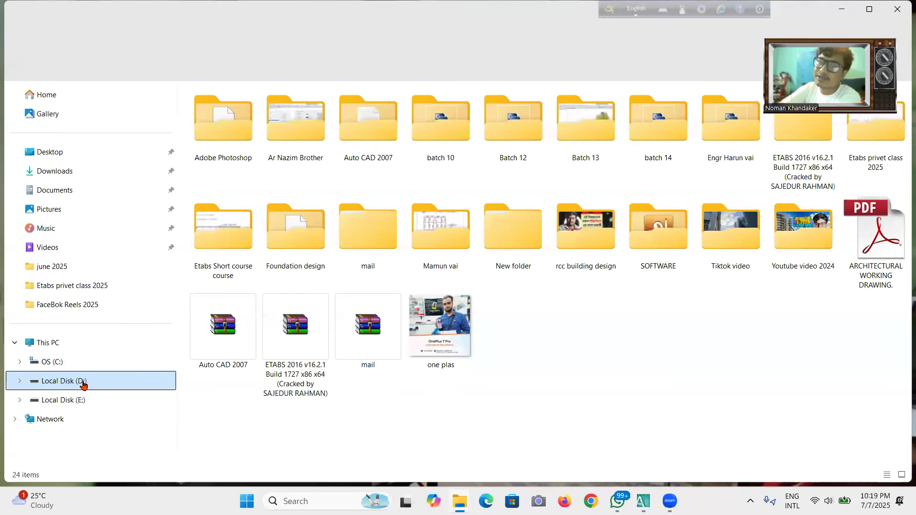
{"action": "left_click", "coordinate": [600, 153]}
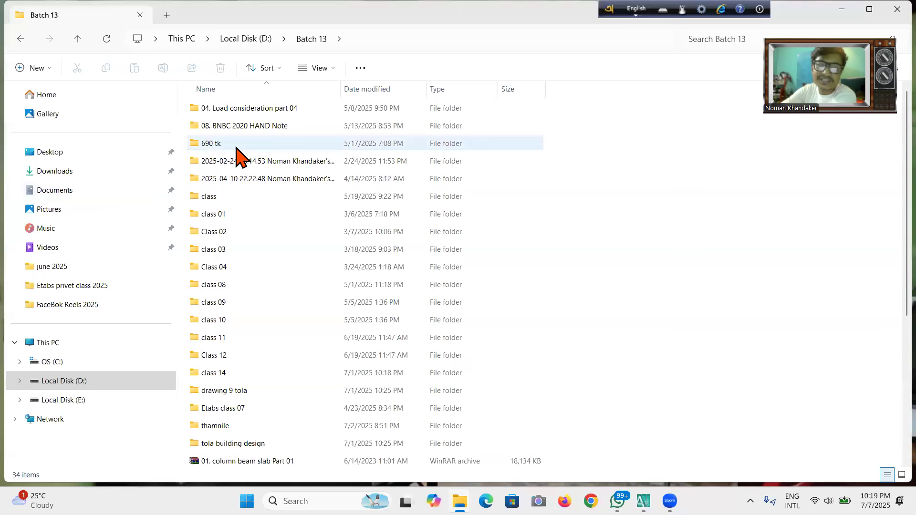
{"action": "left_click", "coordinate": [257, 126]}
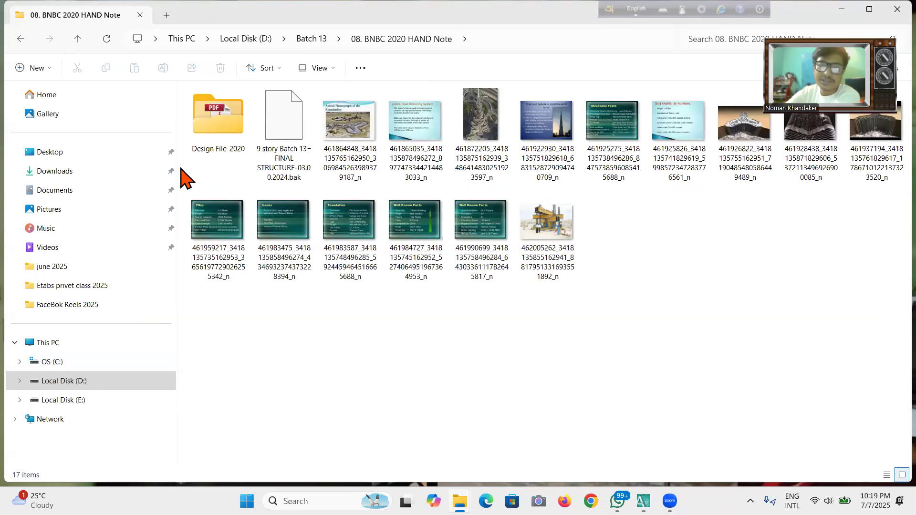
{"action": "left_click", "coordinate": [212, 144]}
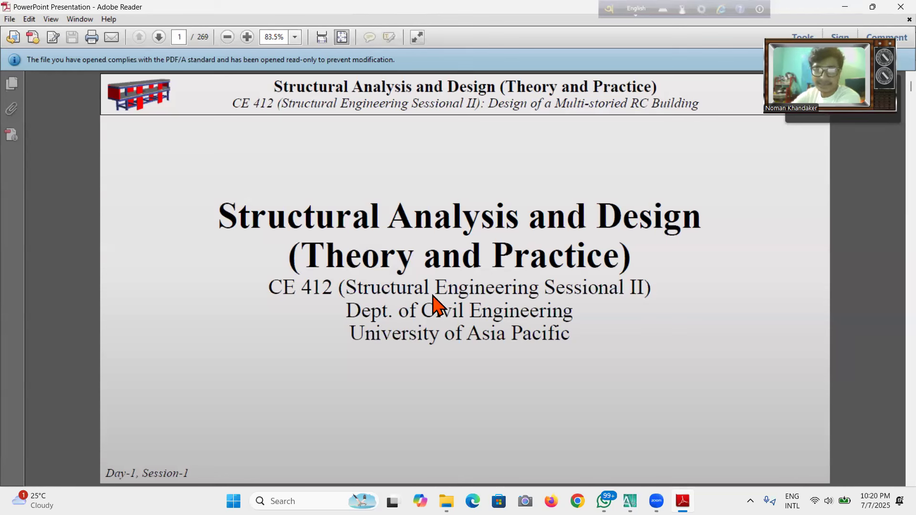
Close the widgets panel and bring the opened BNBC note PDF back to the front.
{"action": "mouse_move", "coordinate": [50, 501]}
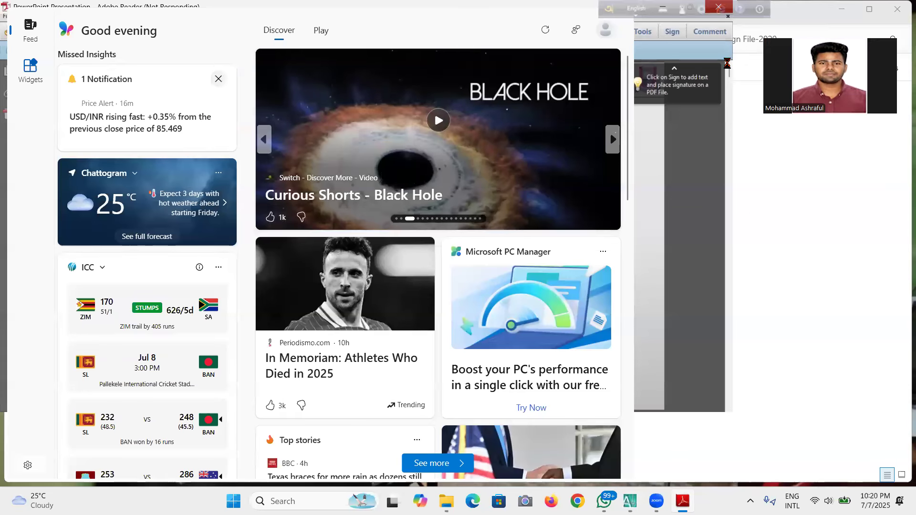
{"action": "left_click", "coordinate": [791, 299]}
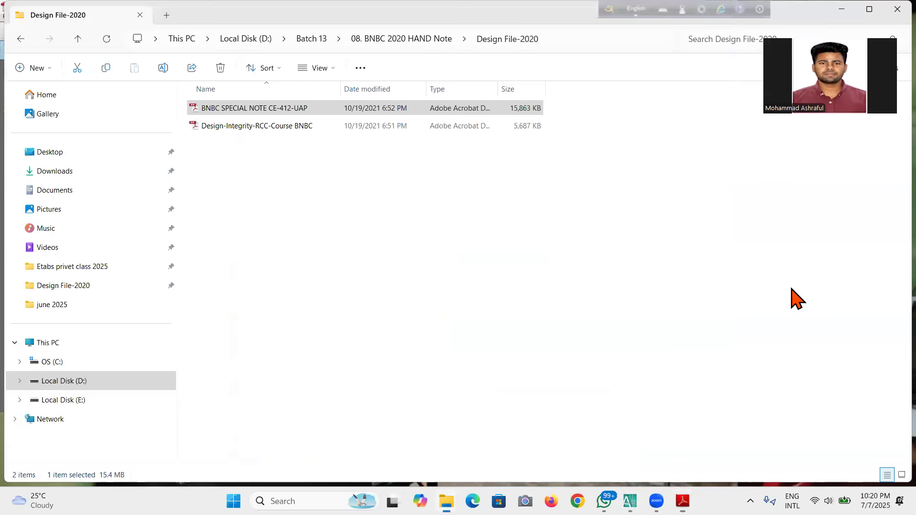
{"action": "left_click", "coordinate": [828, 187]}
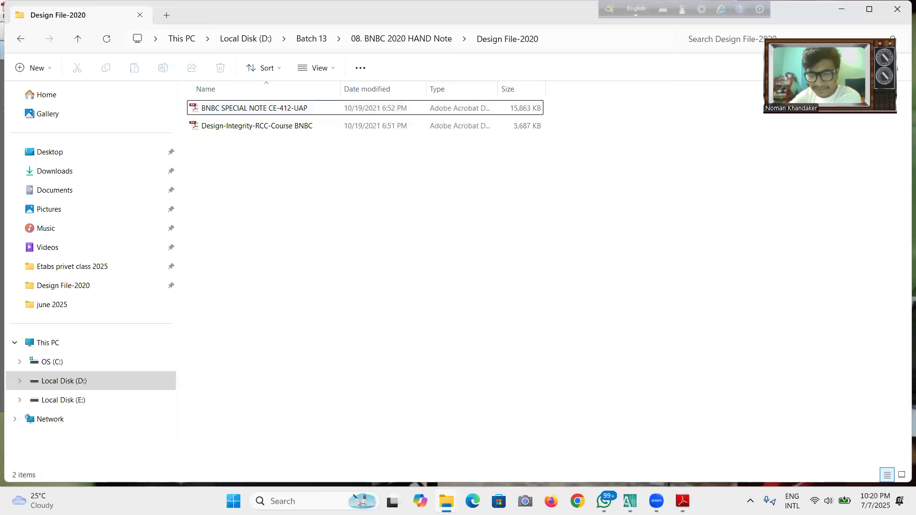
{"action": "left_click", "coordinate": [682, 501]}
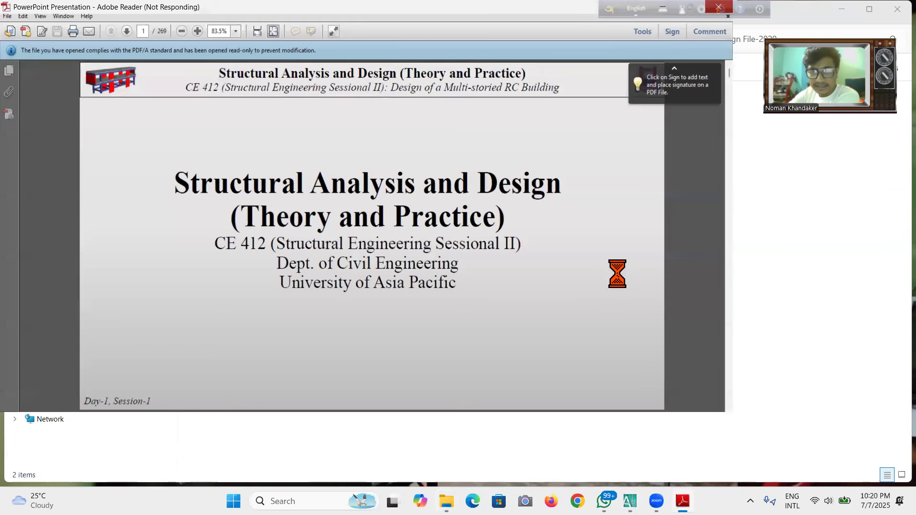